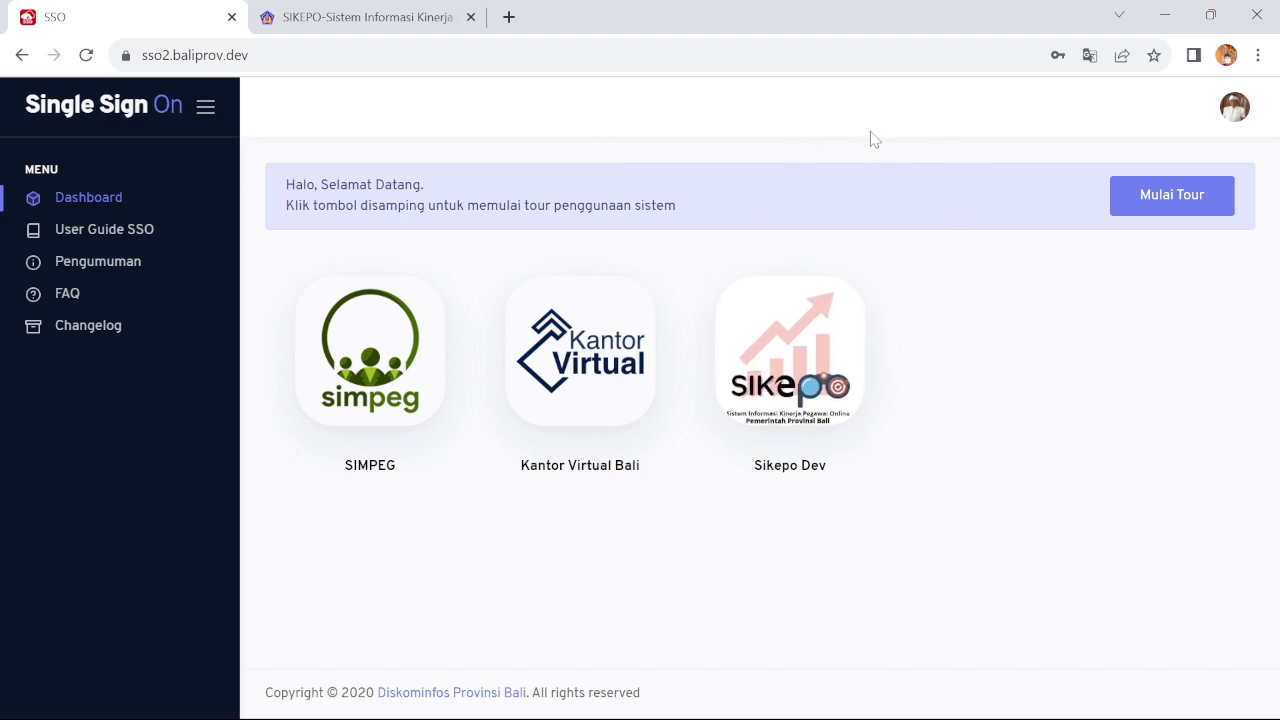
Launch Sikepo Dev from the single sign-on dashboard and open the employee's Update Profile page.
click(803, 386)
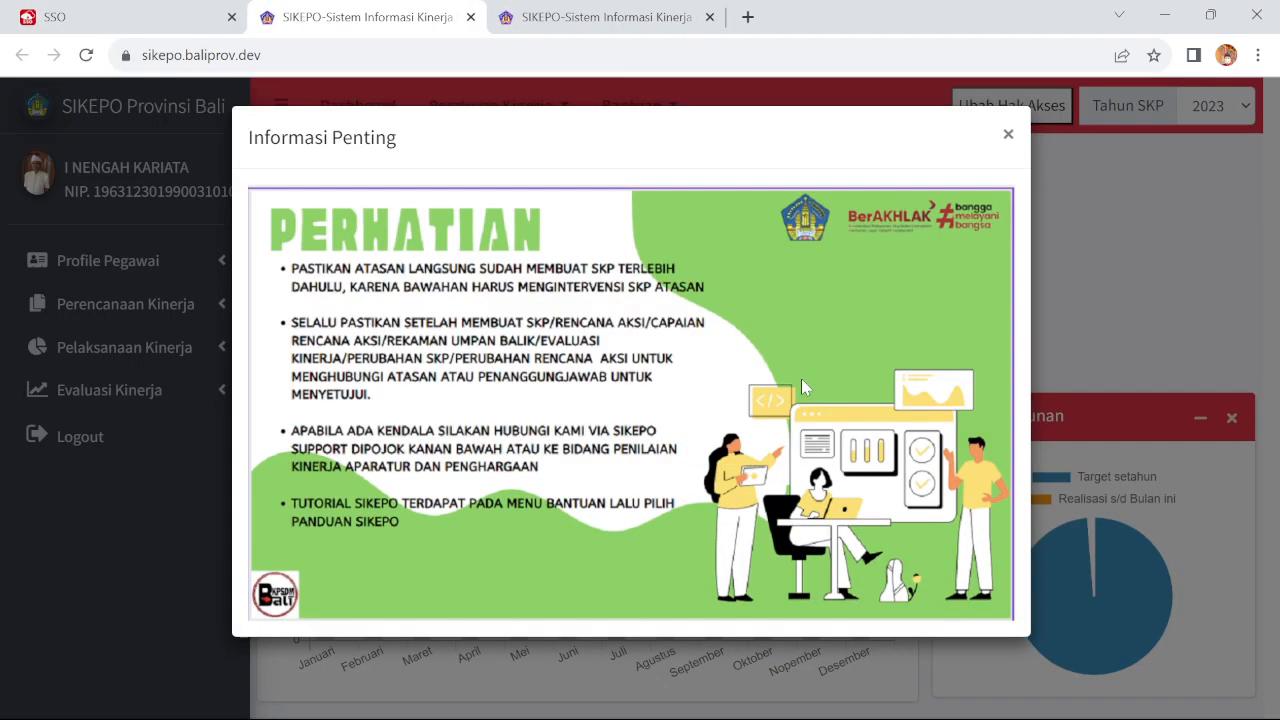
click(1008, 134)
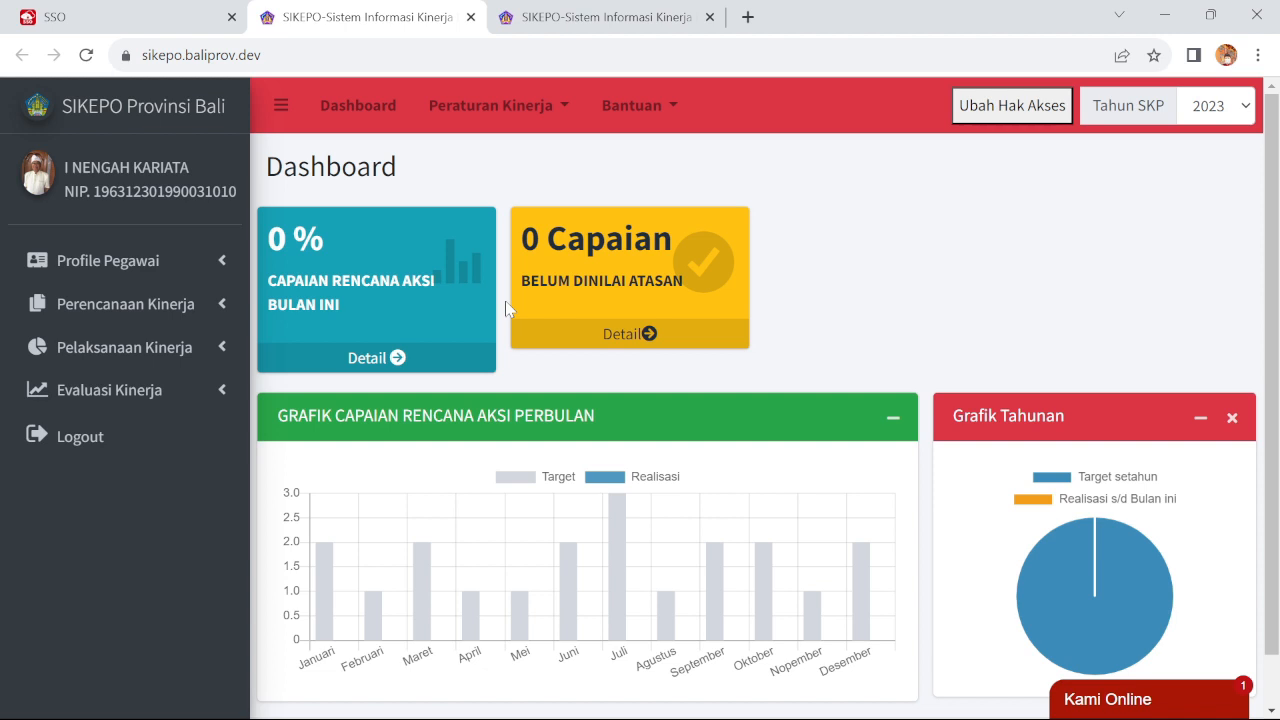
click(148, 262)
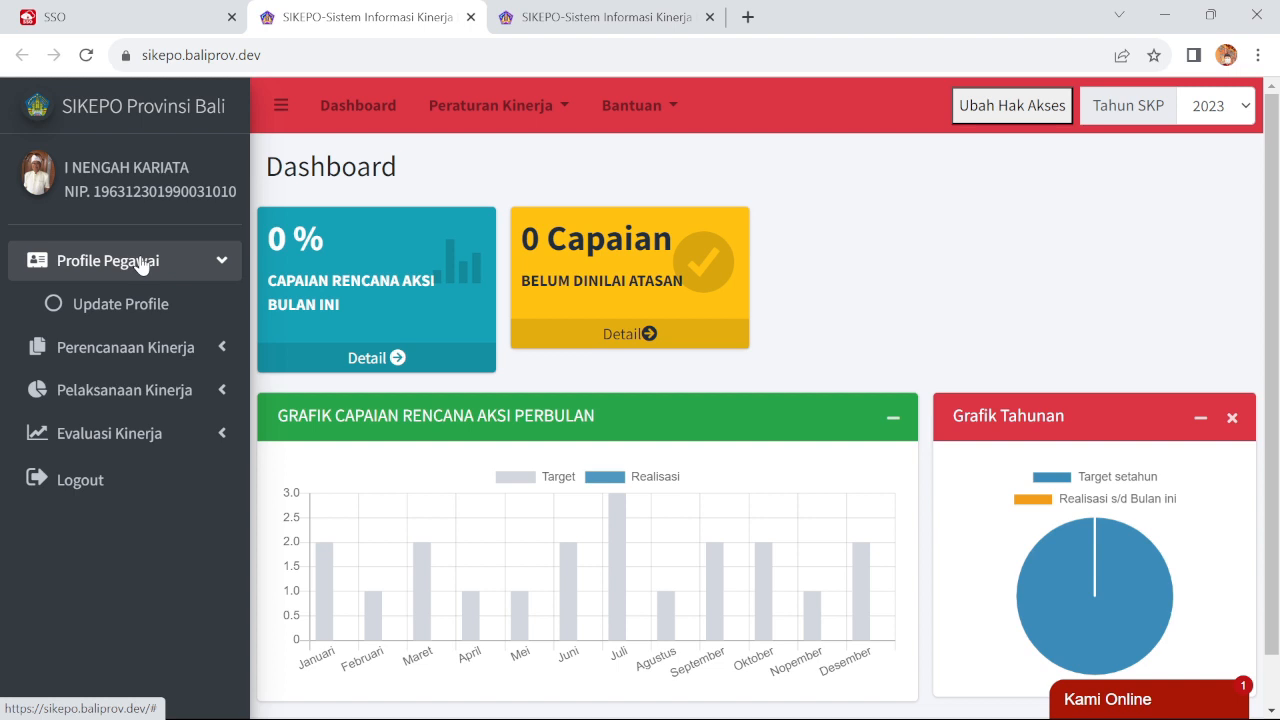
click(126, 304)
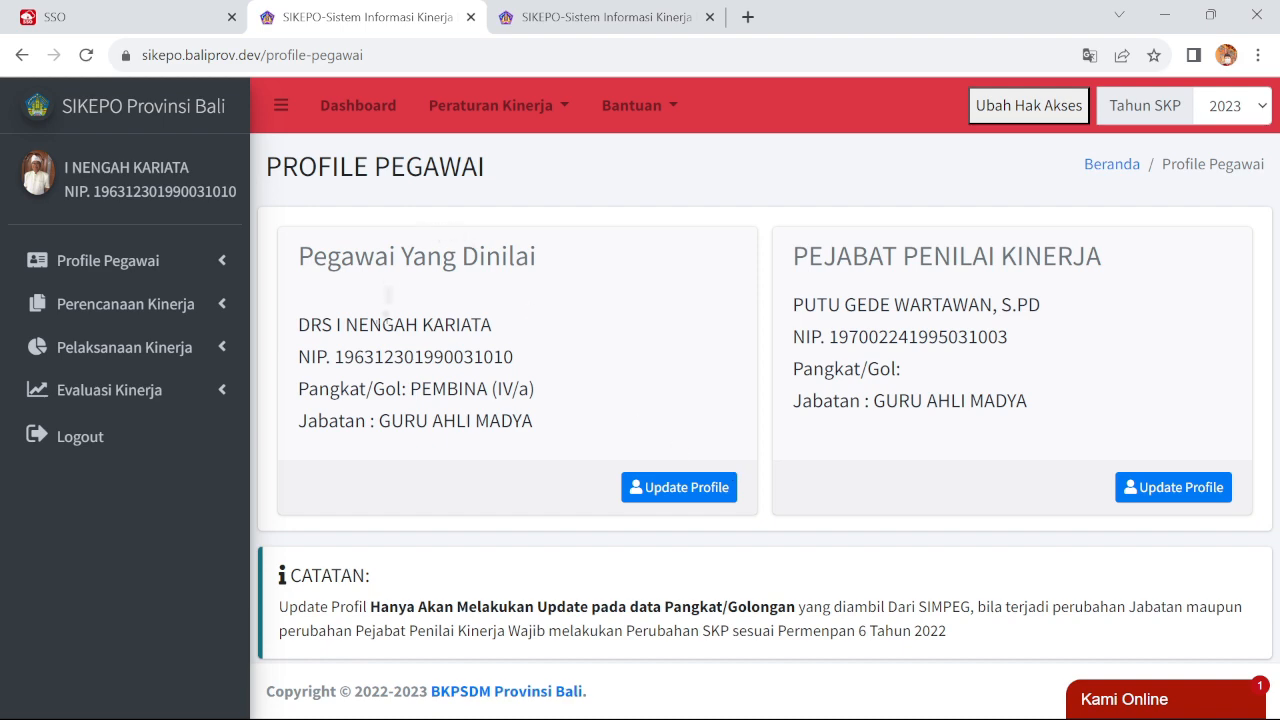
Update the Pangkat/Golongan data of the assessed employee (Pegawai Yang Dinilai).
click(652, 484)
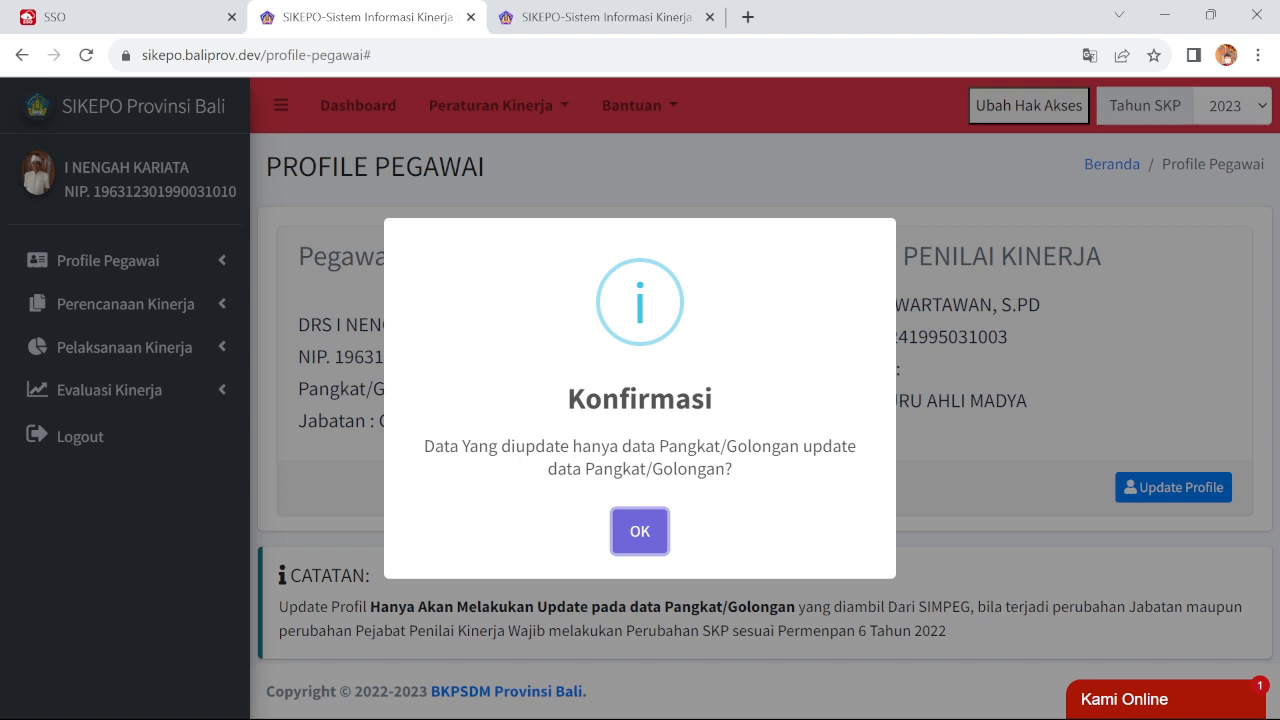
click(642, 540)
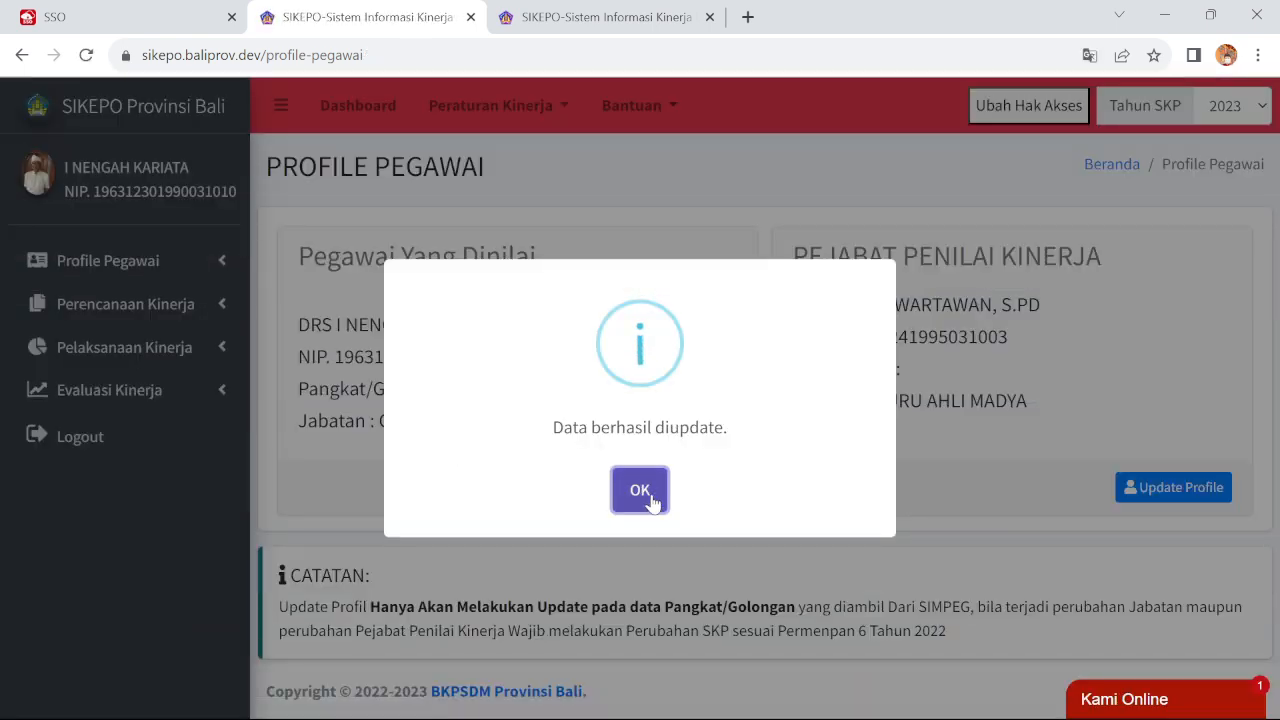
click(640, 490)
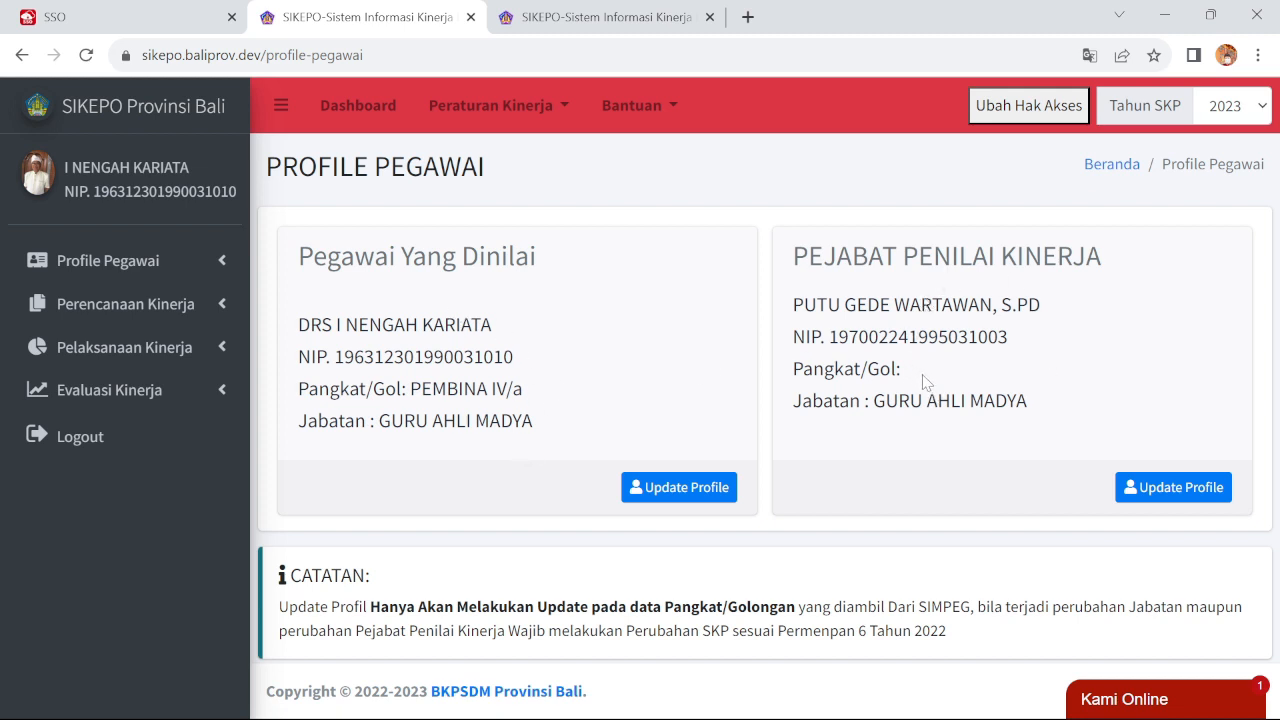
Update the Pangkat/Golongan data of the performance assessor (Pejabat Penilai Kinerja).
click(1174, 489)
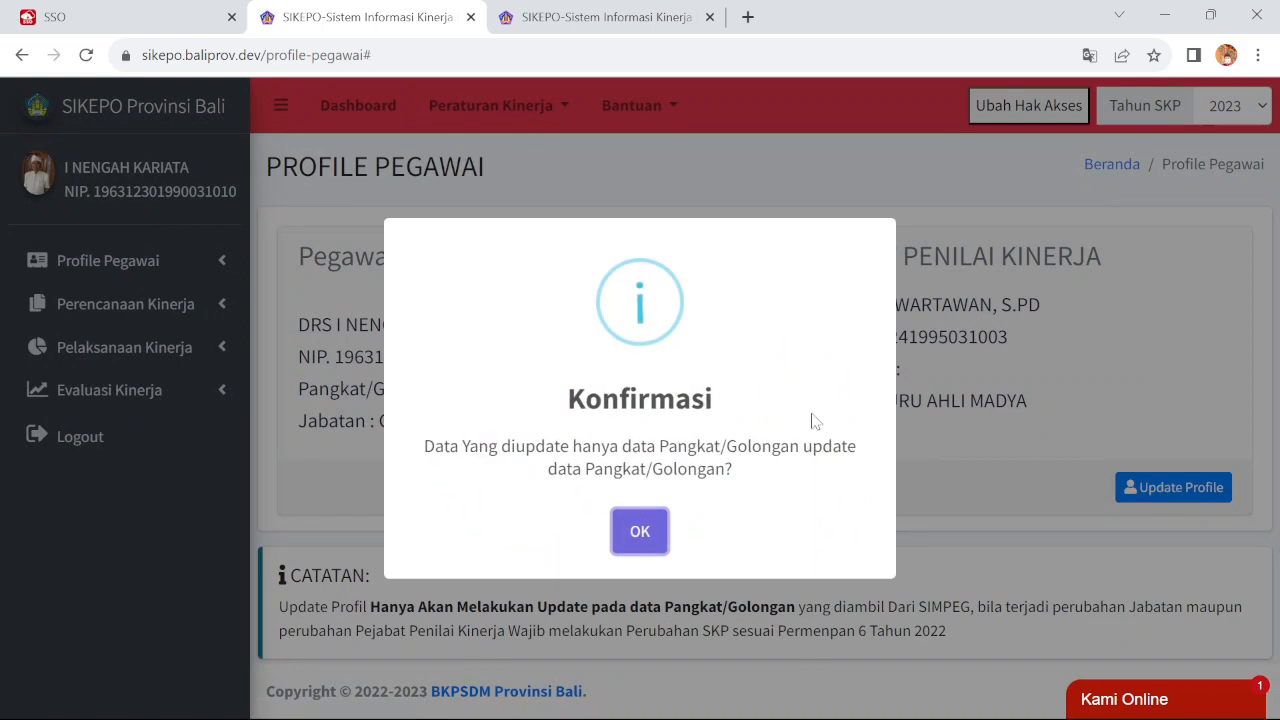
click(640, 530)
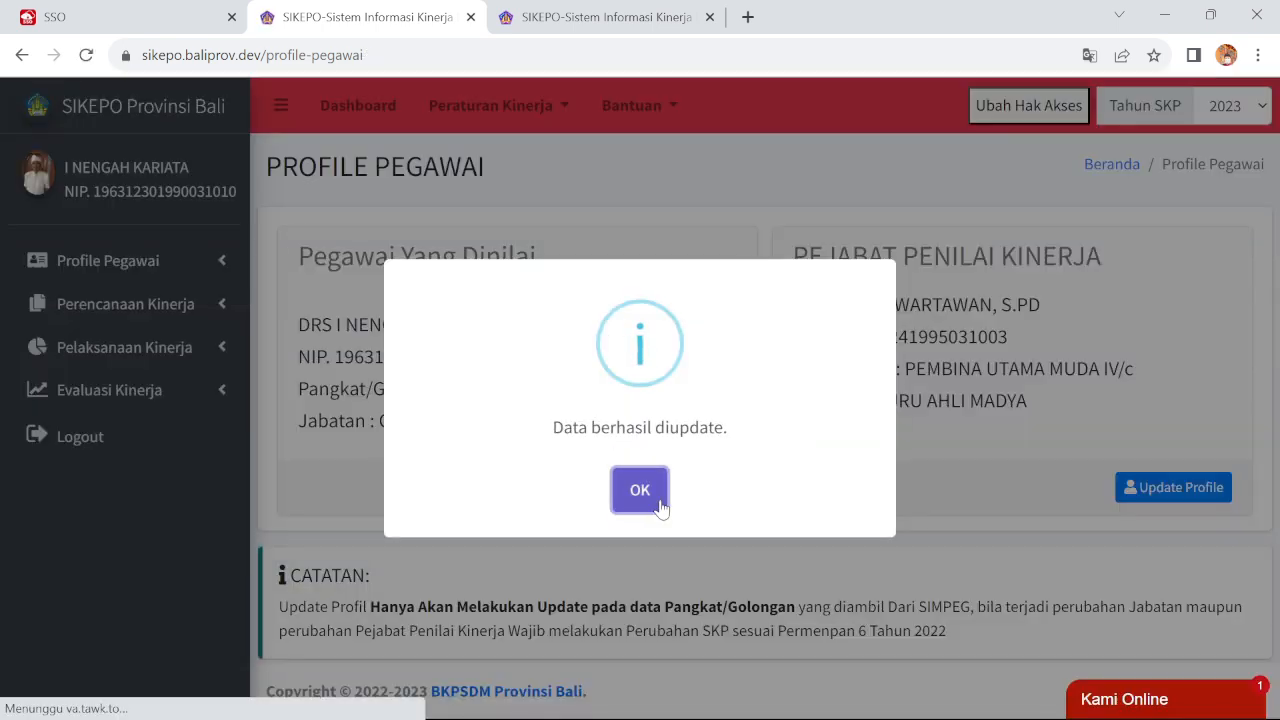
click(660, 508)
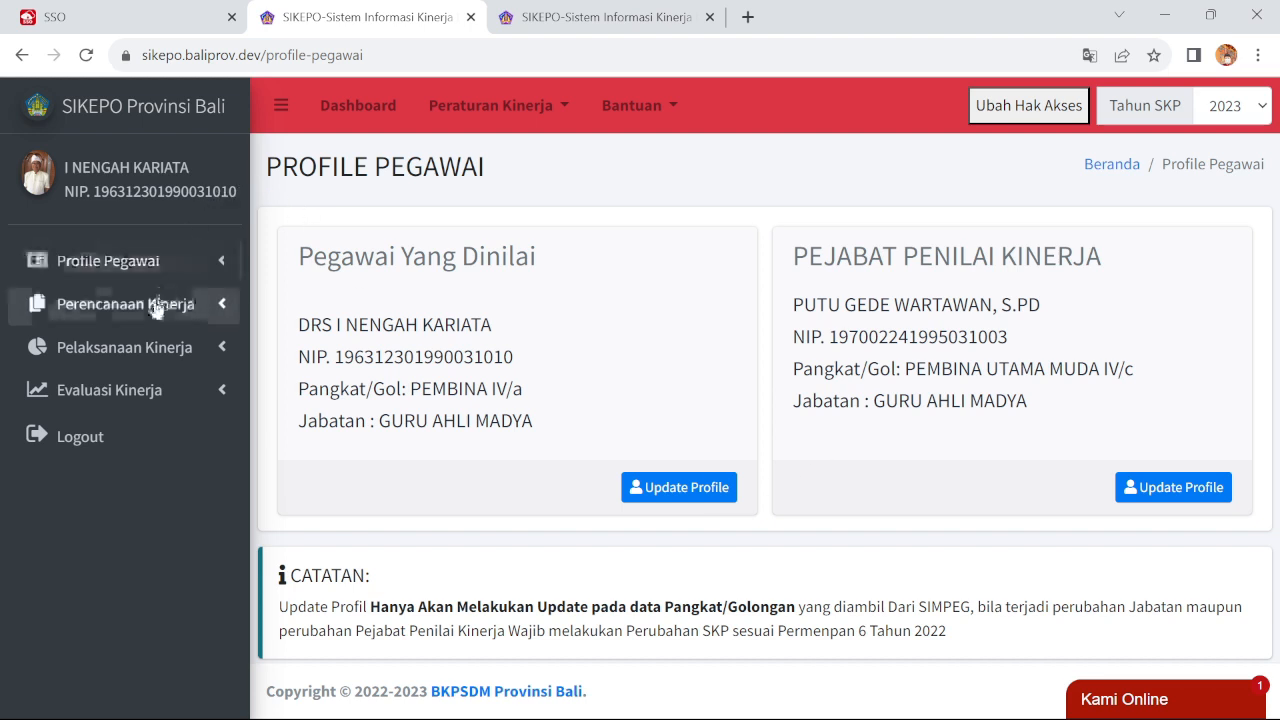
Open Rencana Aksi under Pelaksanaan Kinerja and examine the approval status and monthly targets of all action plans.
click(211, 355)
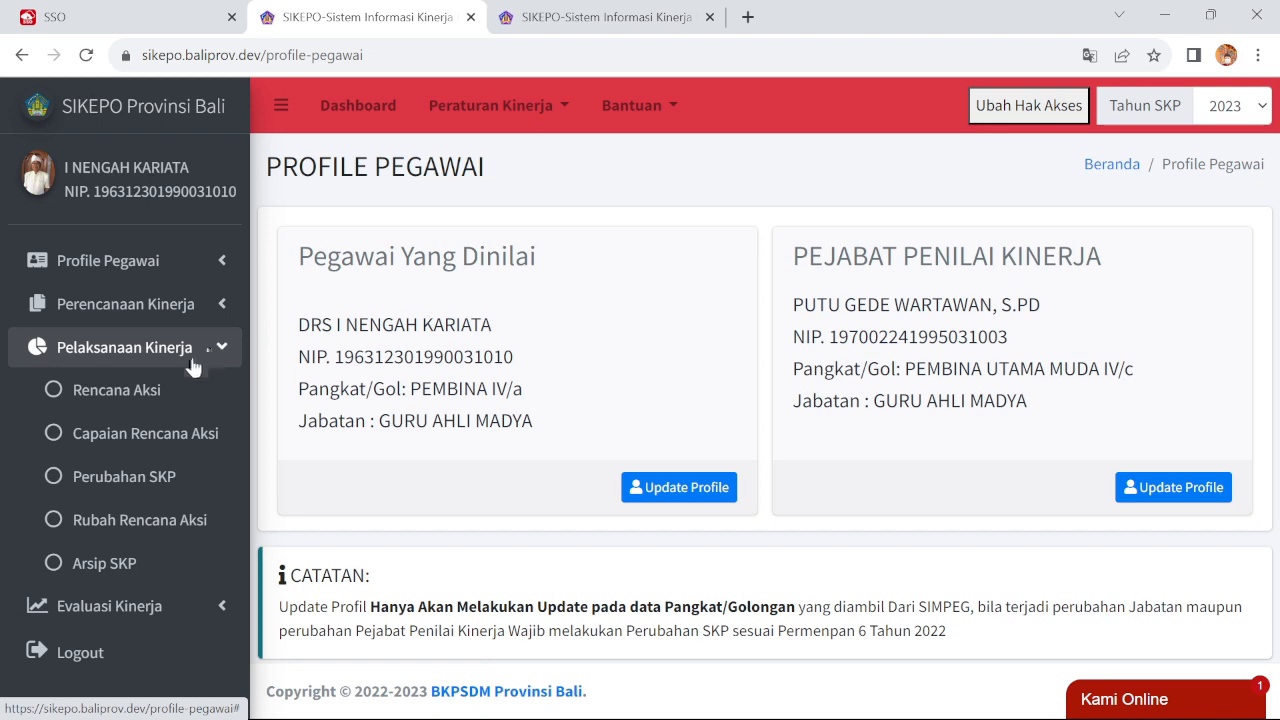
click(122, 398)
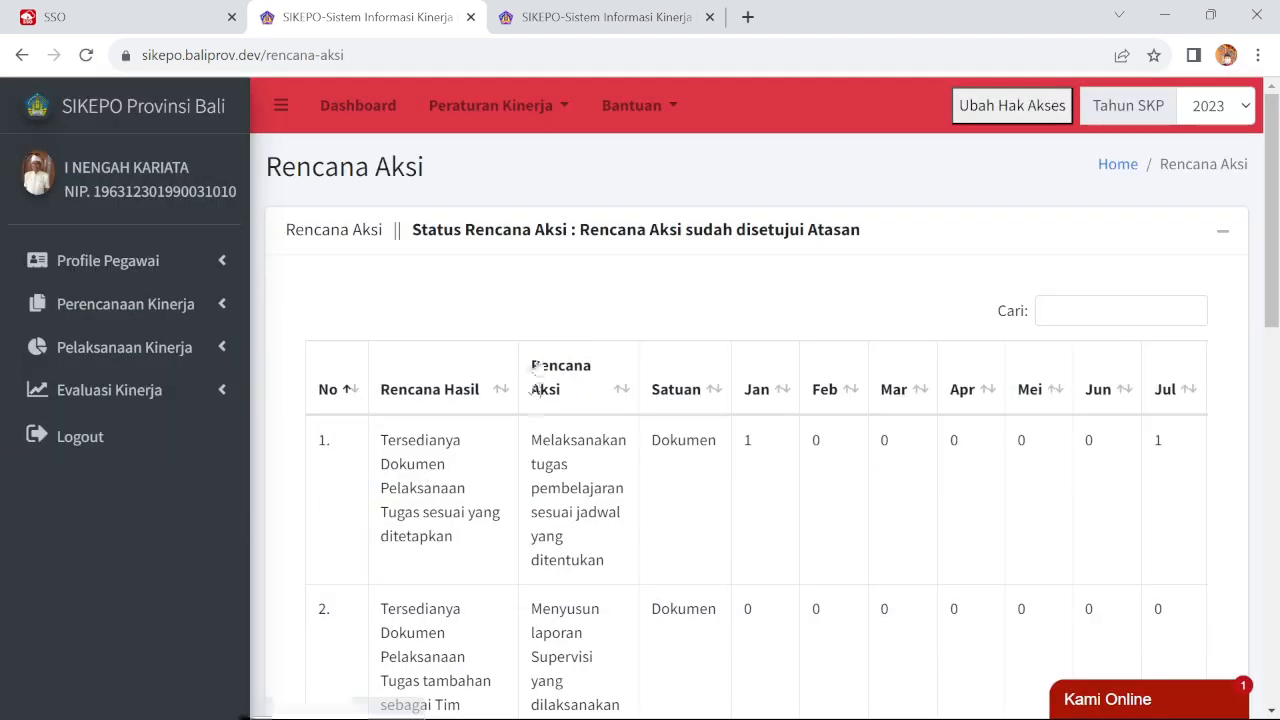
scroll(630, 358, down, 2)
scroll(640, 365, down, 10)
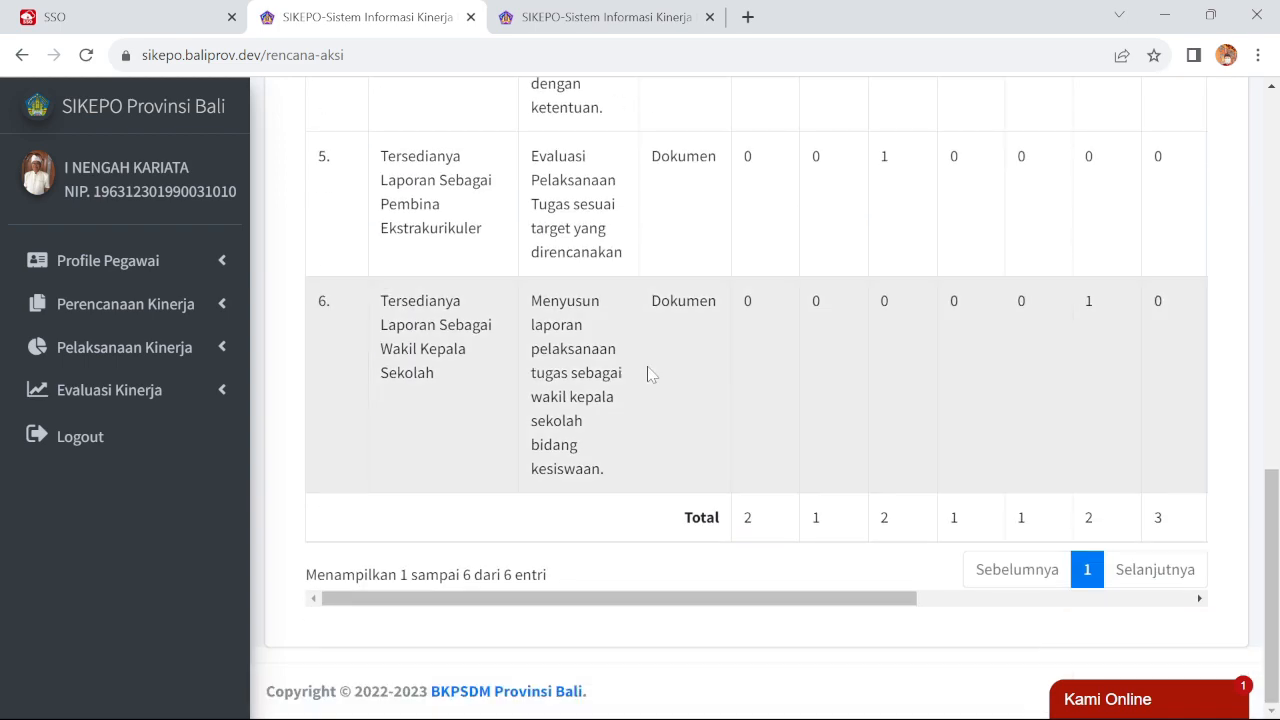
scroll(646, 371, up, 5)
scroll(648, 374, up, 5)
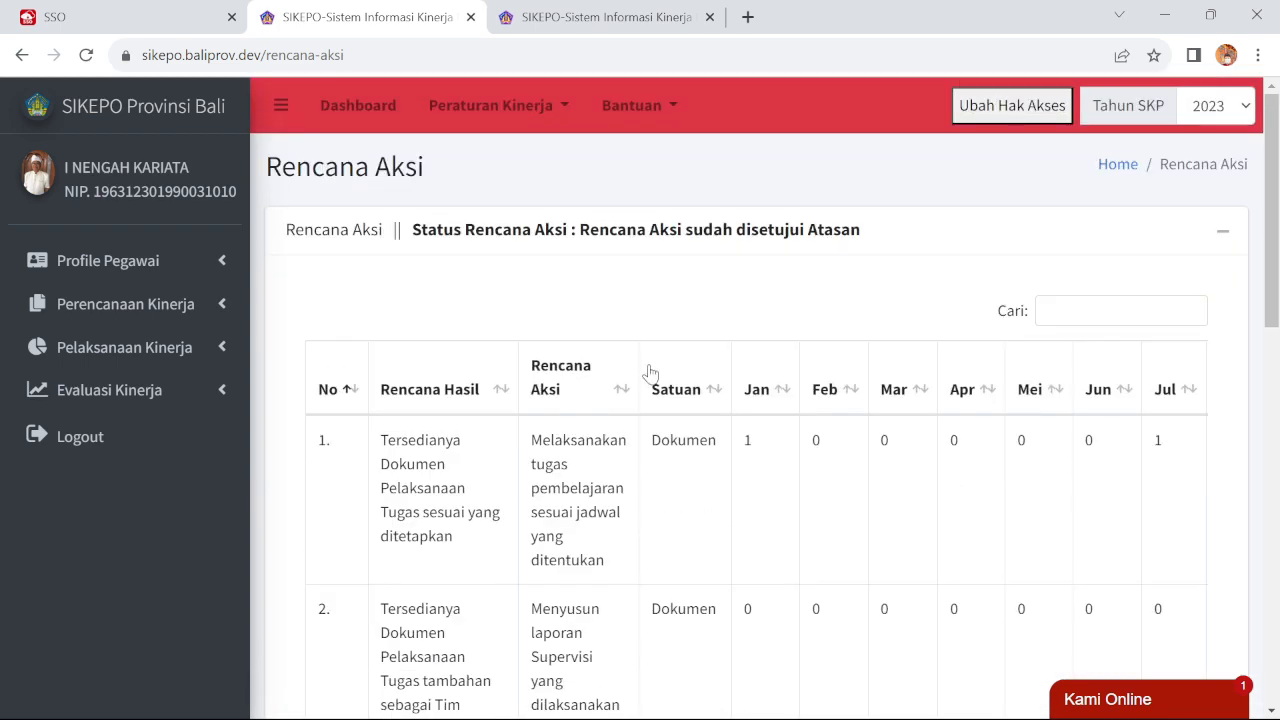
scroll(650, 372, down, 10)
drag(831, 600, 1115, 596)
scroll(1080, 492, up, 10)
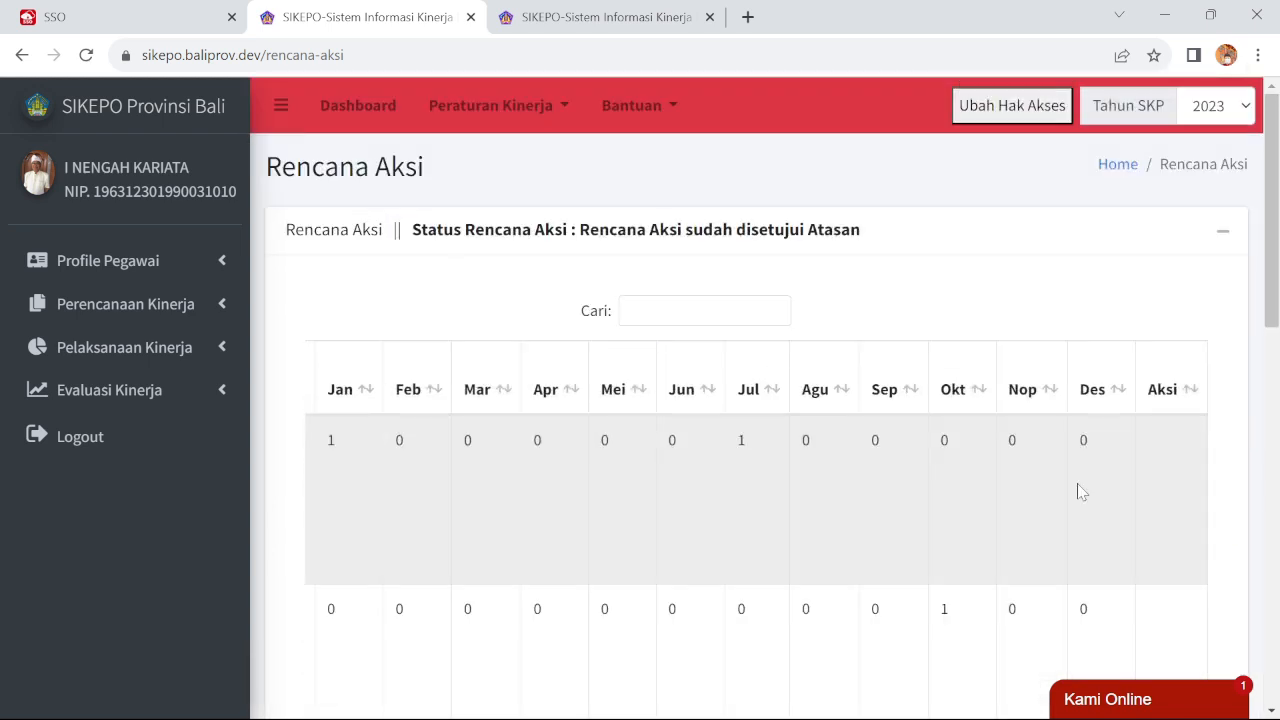
scroll(1080, 492, down, 10)
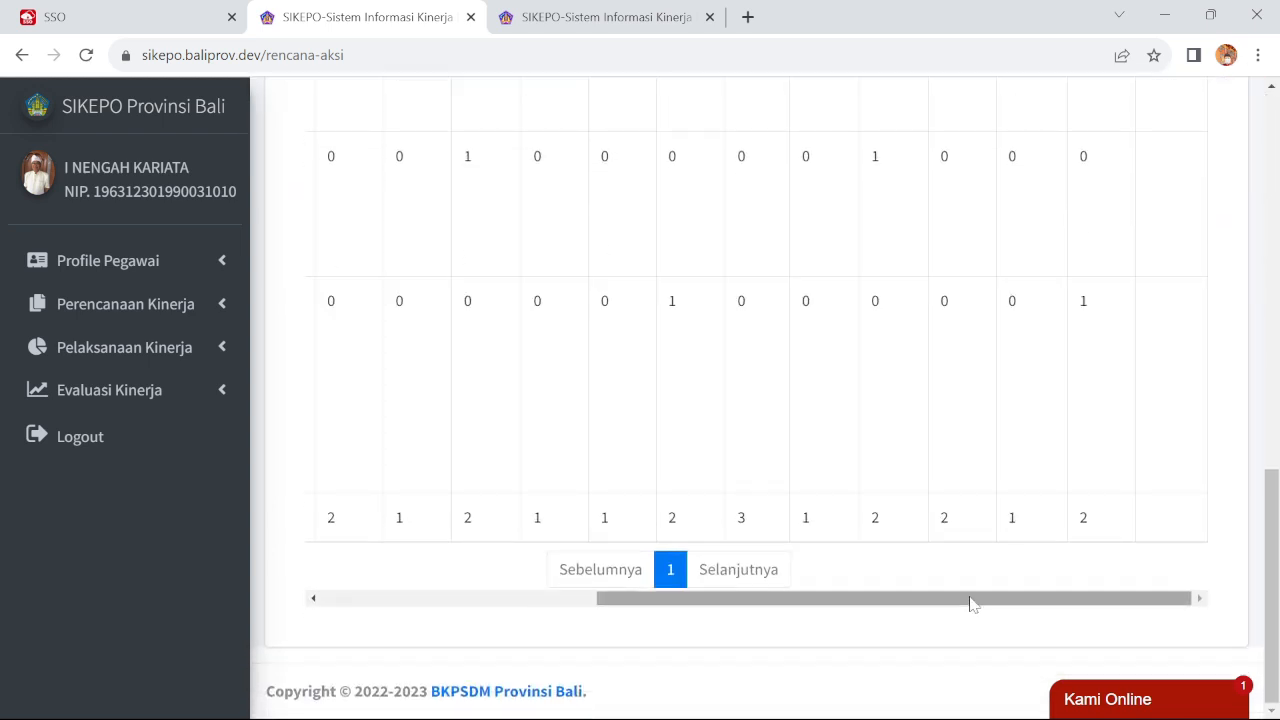
drag(971, 603, 685, 667)
scroll(493, 412, up, 10)
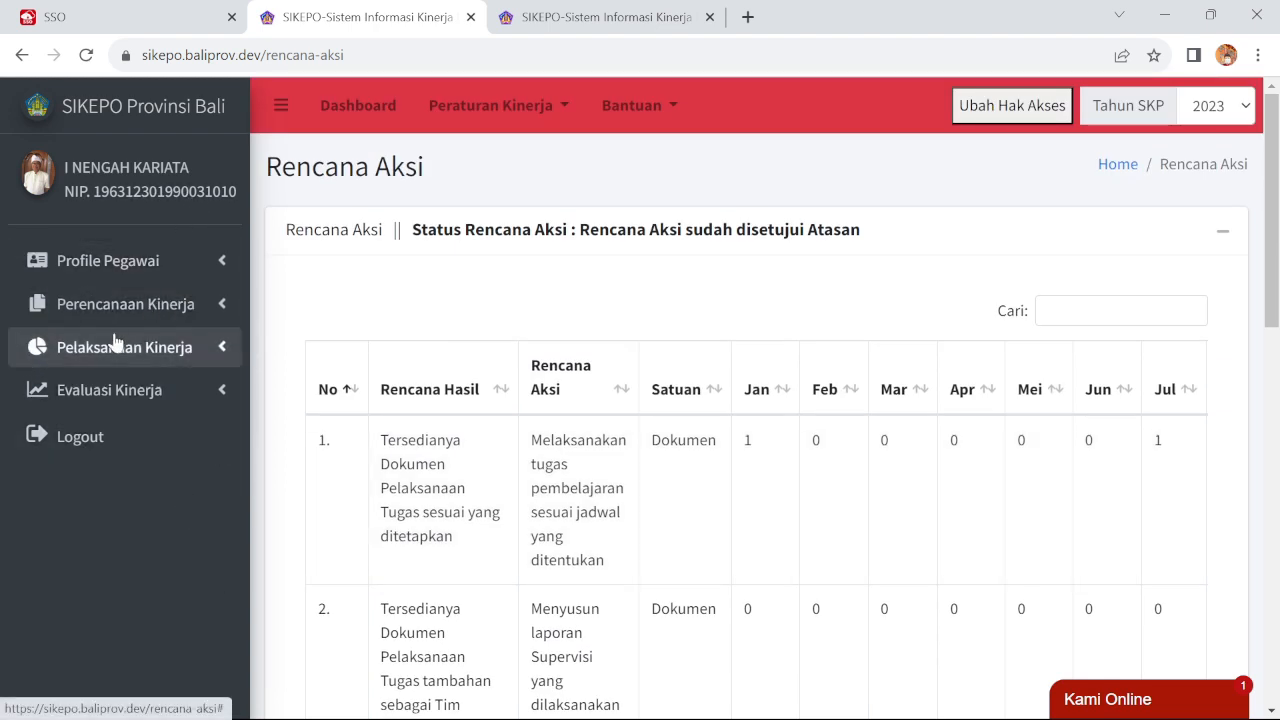
On the Capaian Rencana Aksi page, view the action plans selectable in the Tambah Capaian form and close it unsaved.
click(224, 349)
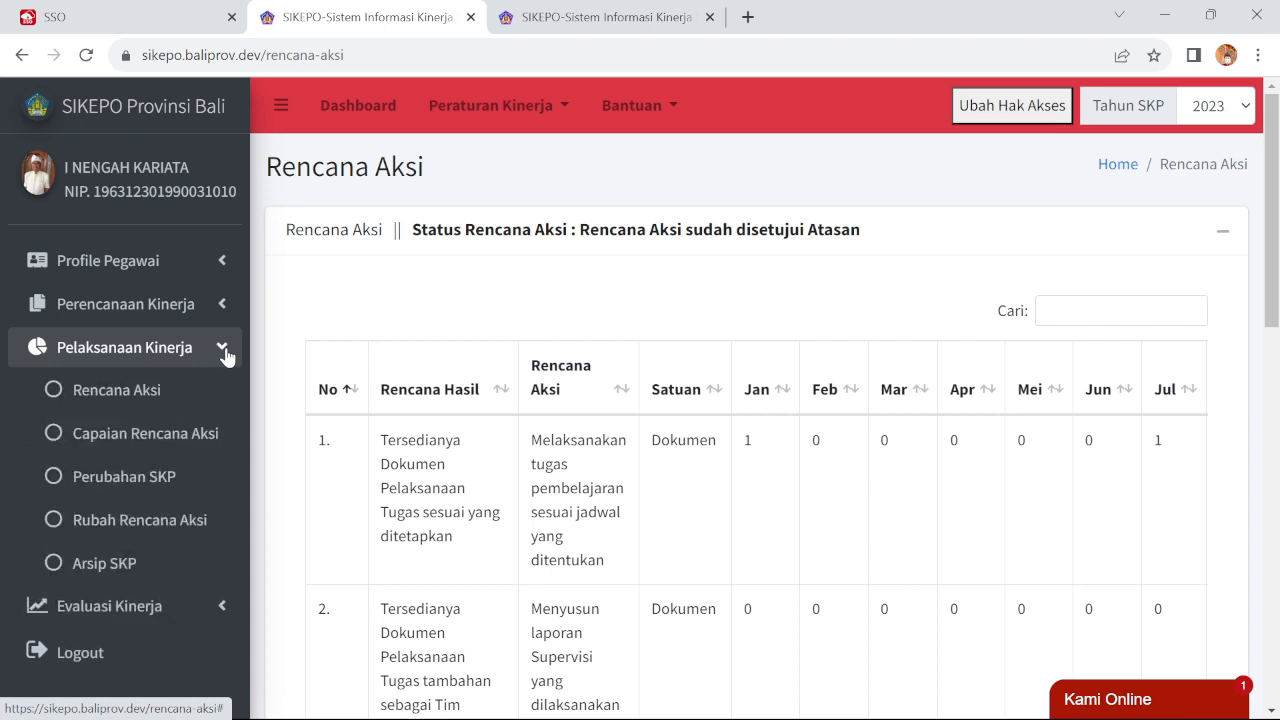
click(130, 440)
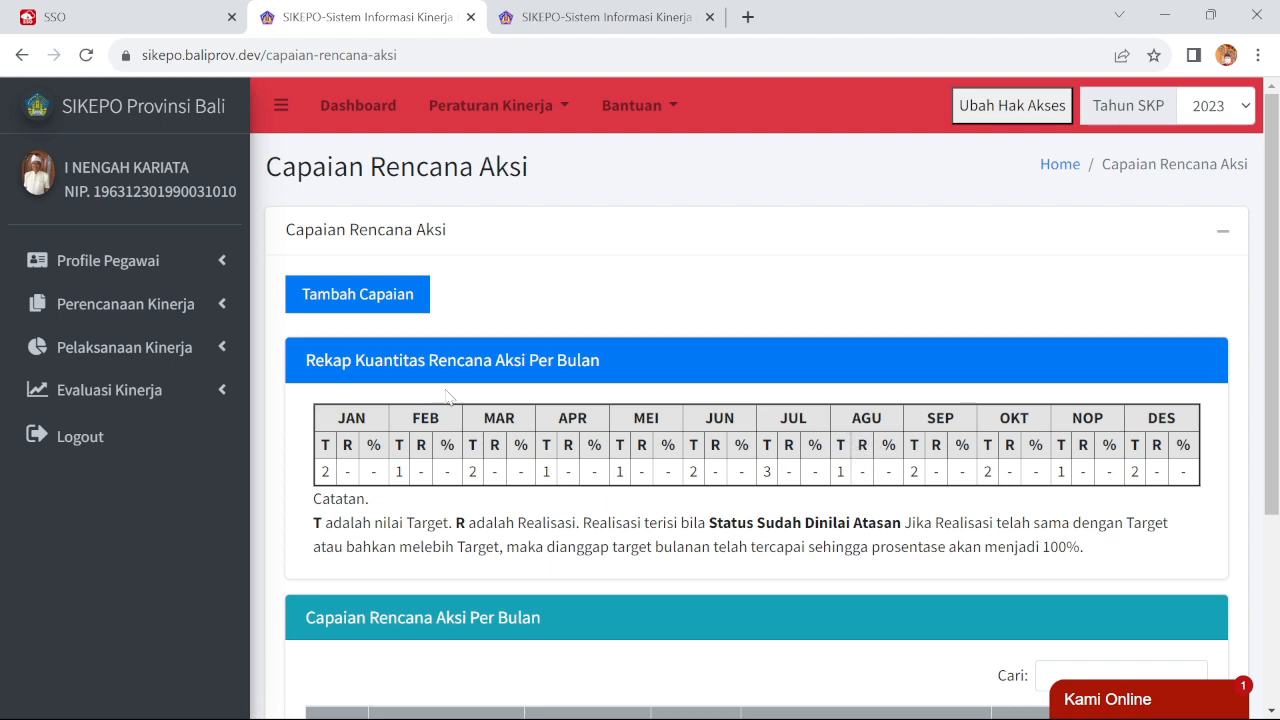
click(366, 303)
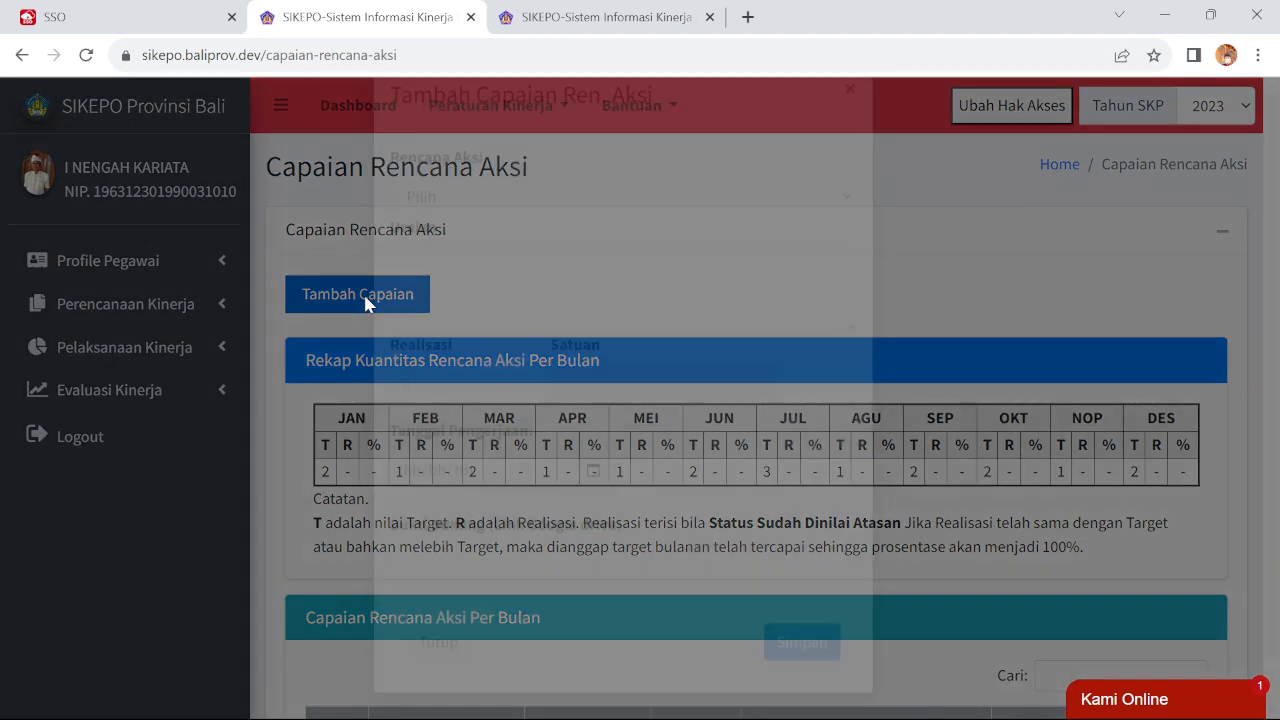
click(462, 245)
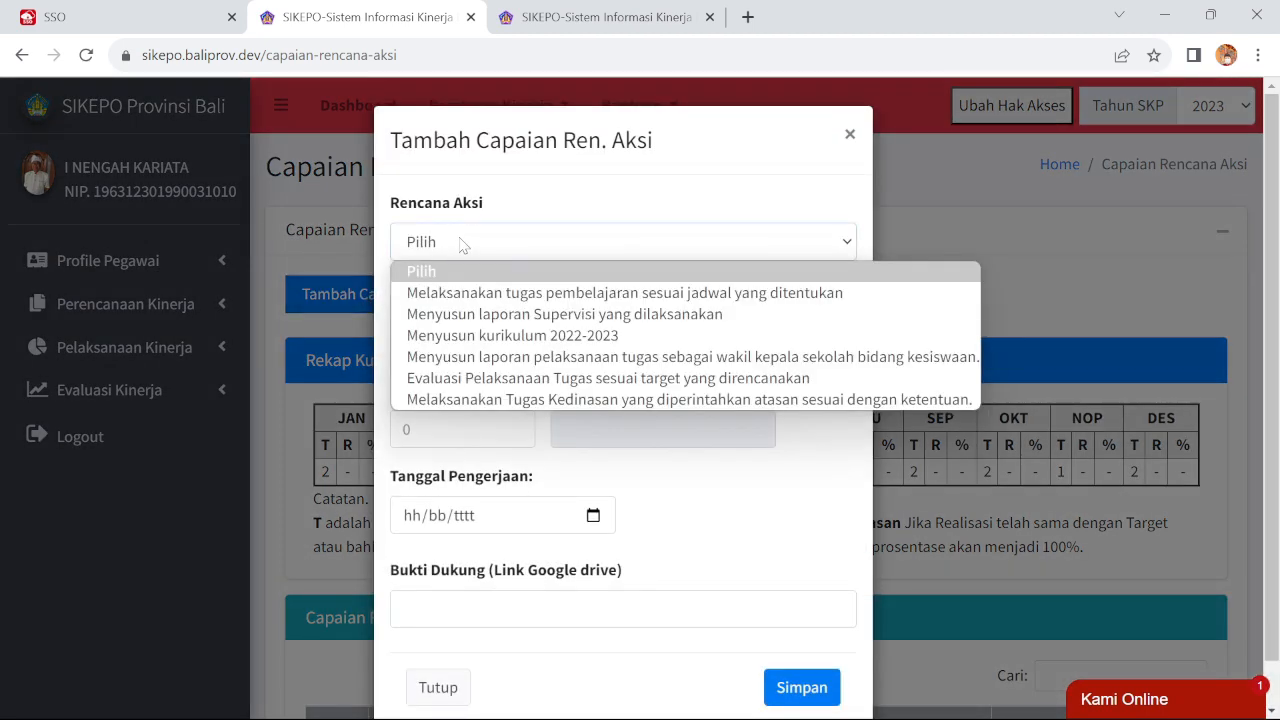
click(462, 245)
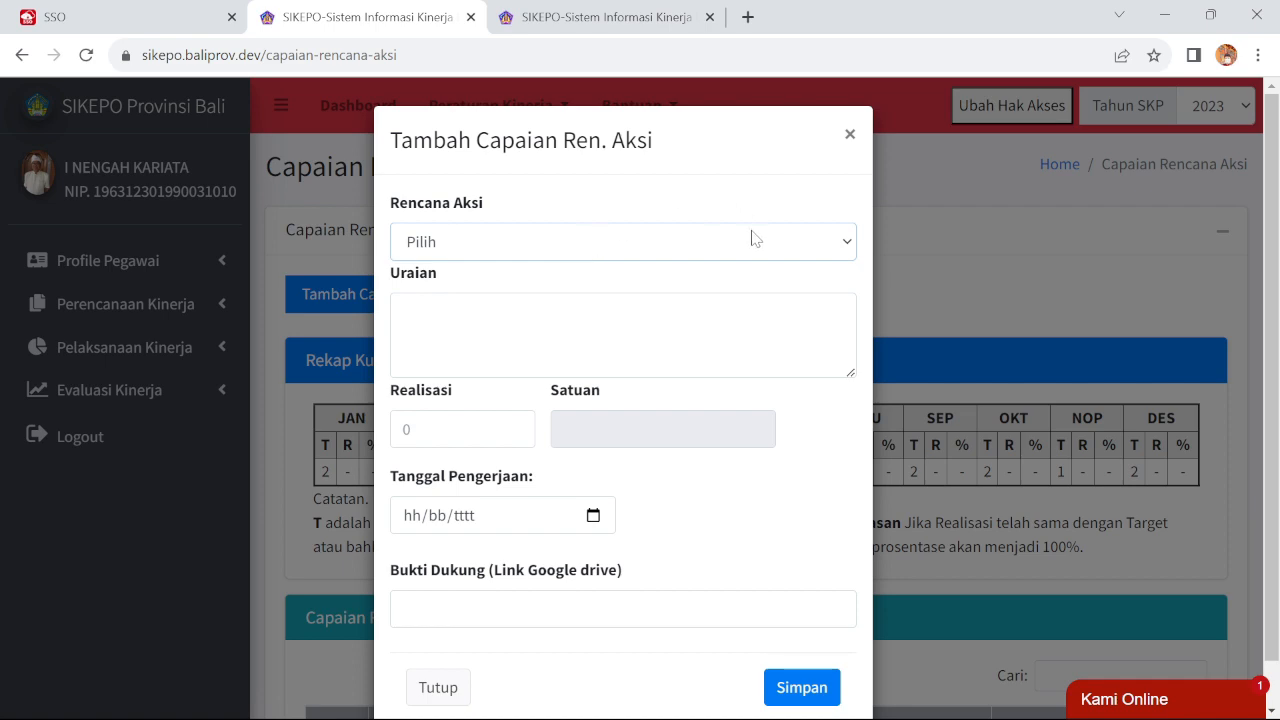
click(851, 135)
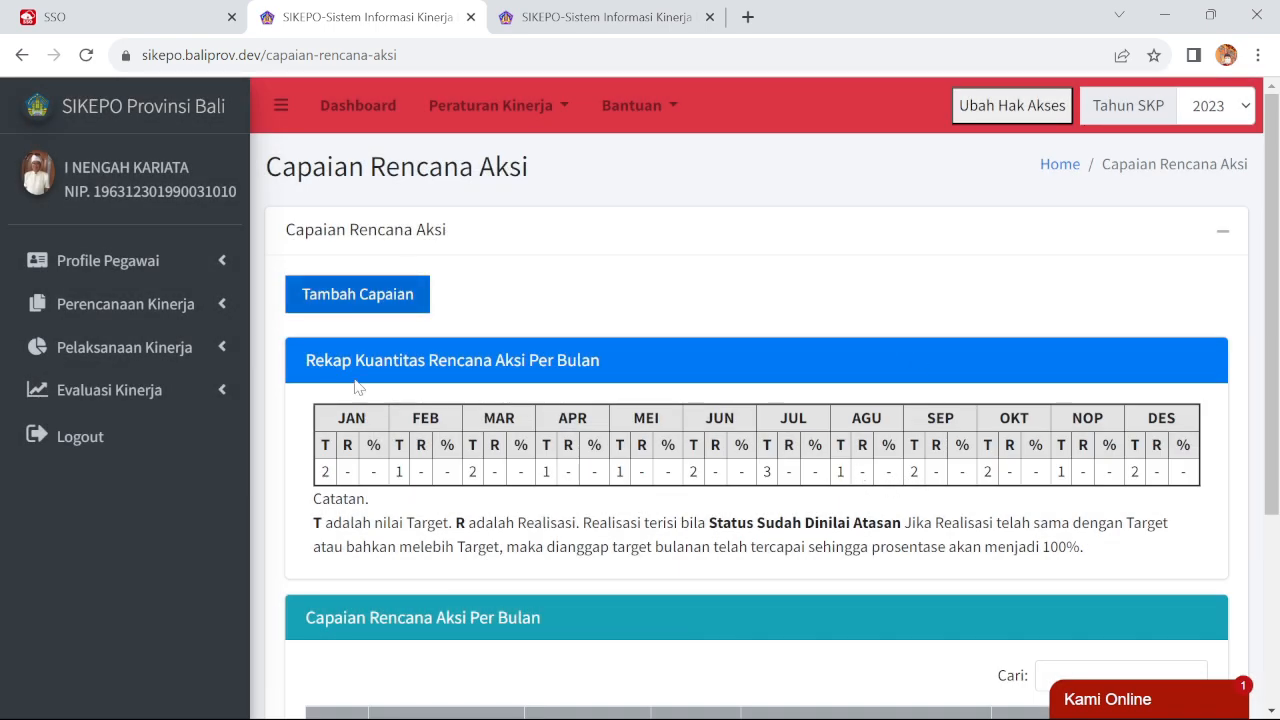
Return to Rencana Aksi and examine each plan's unit and its targets from January to December, including the totals row.
click(192, 362)
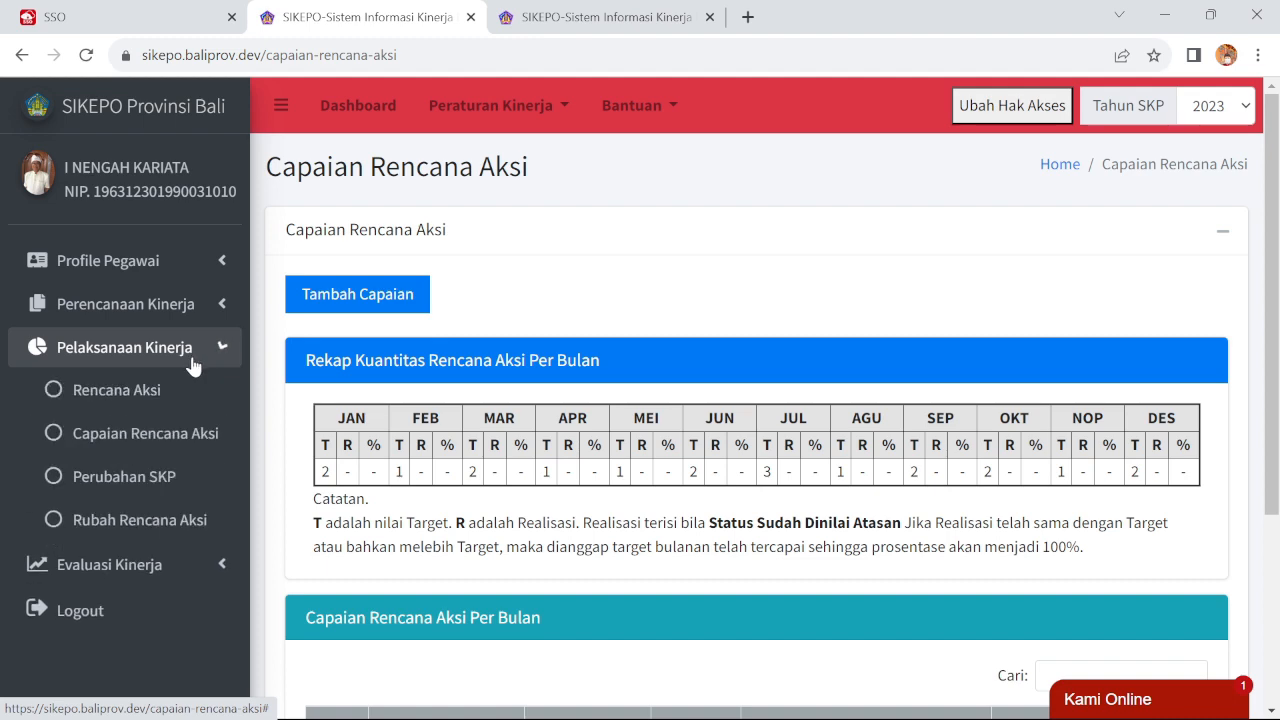
click(127, 397)
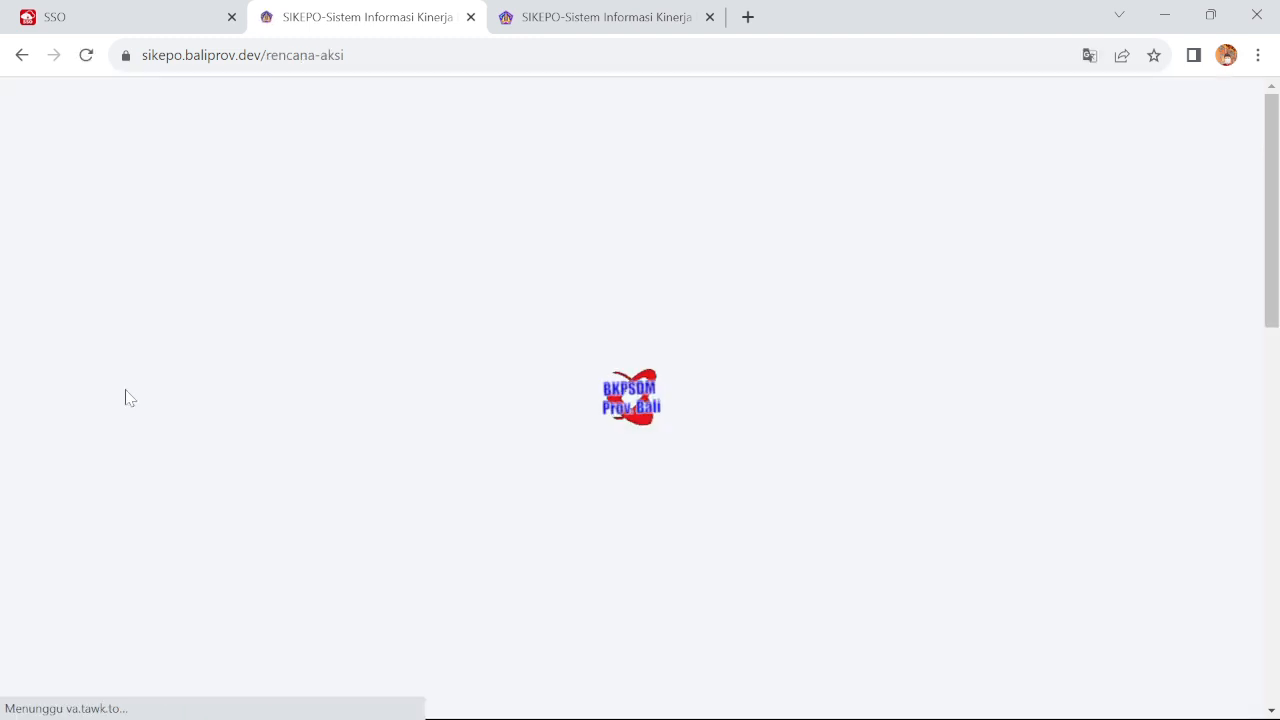
scroll(836, 383, down, 1)
scroll(836, 383, down, 10)
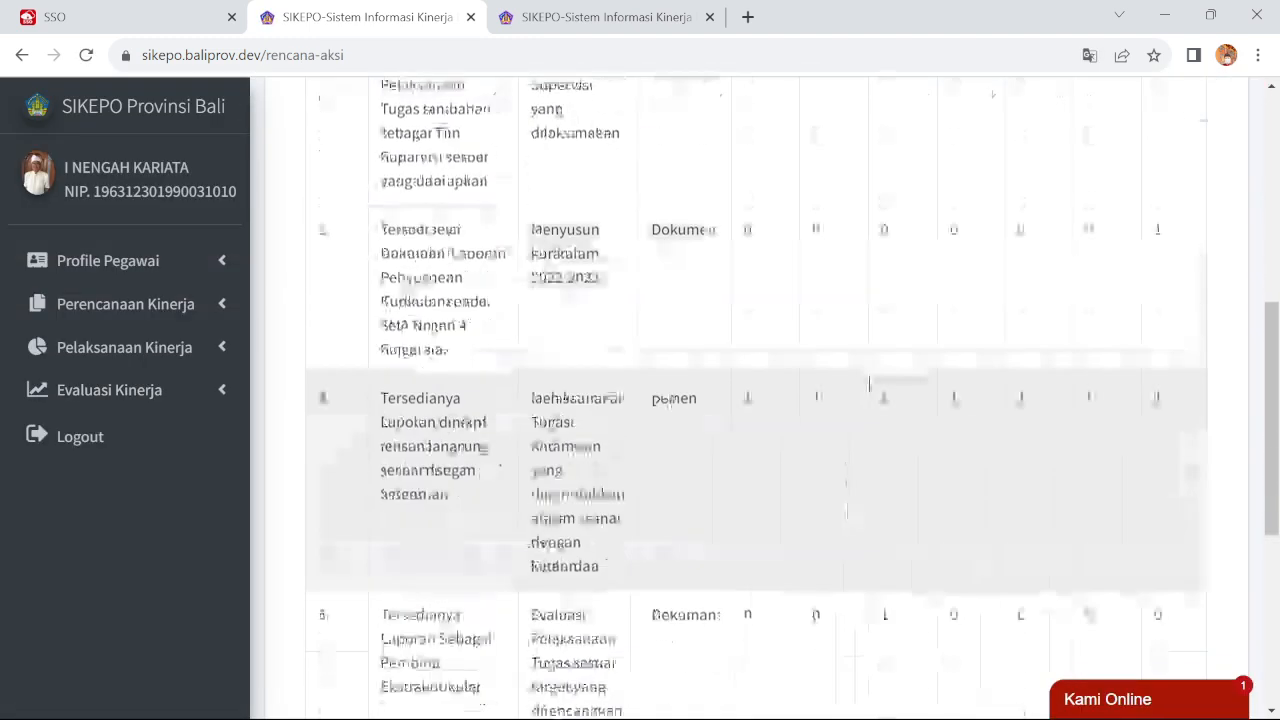
drag(871, 601, 1058, 582)
scroll(1058, 582, up, 8)
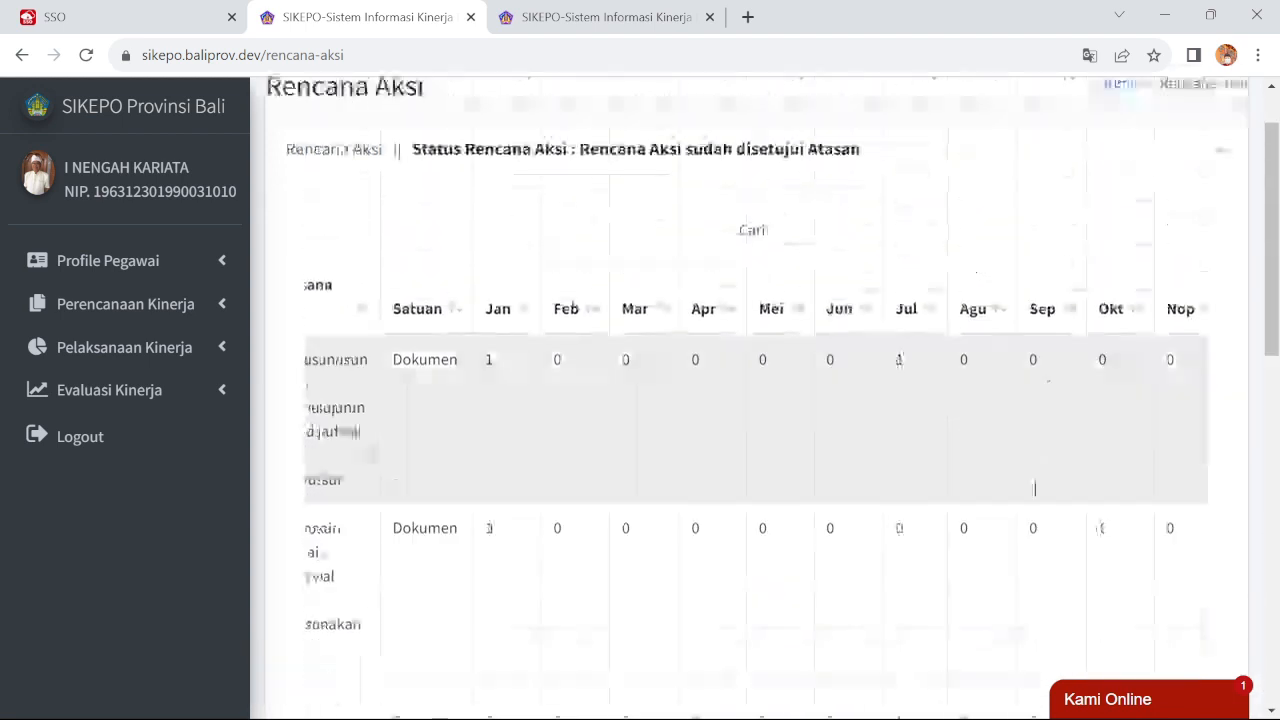
scroll(756, 400, down, 5)
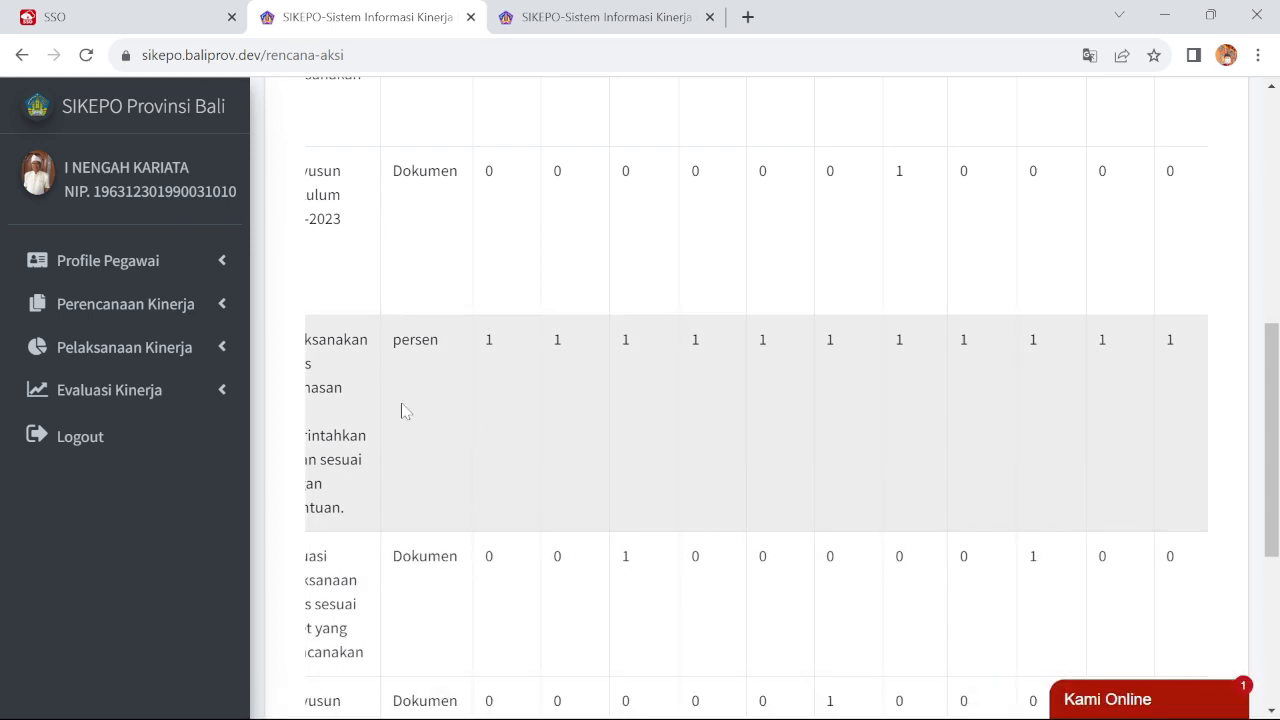
scroll(403, 410, left, 3)
scroll(443, 409, left, 2)
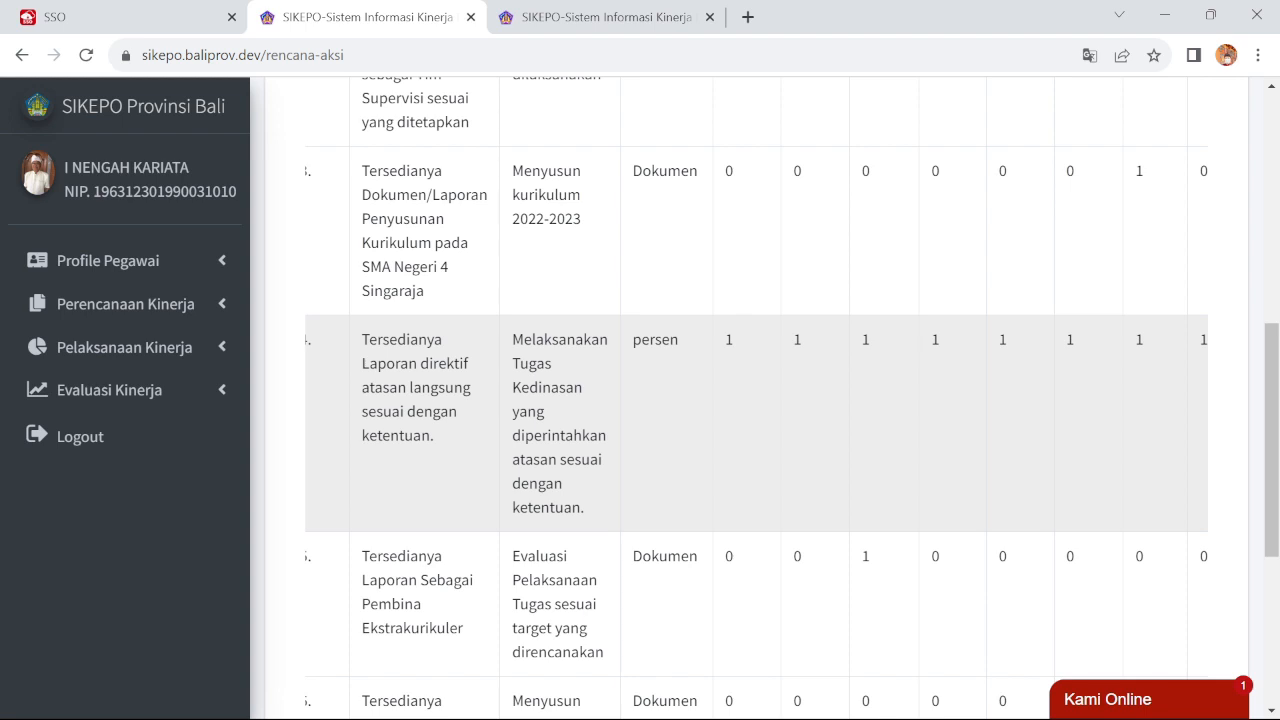
scroll(405, 410, right, 5)
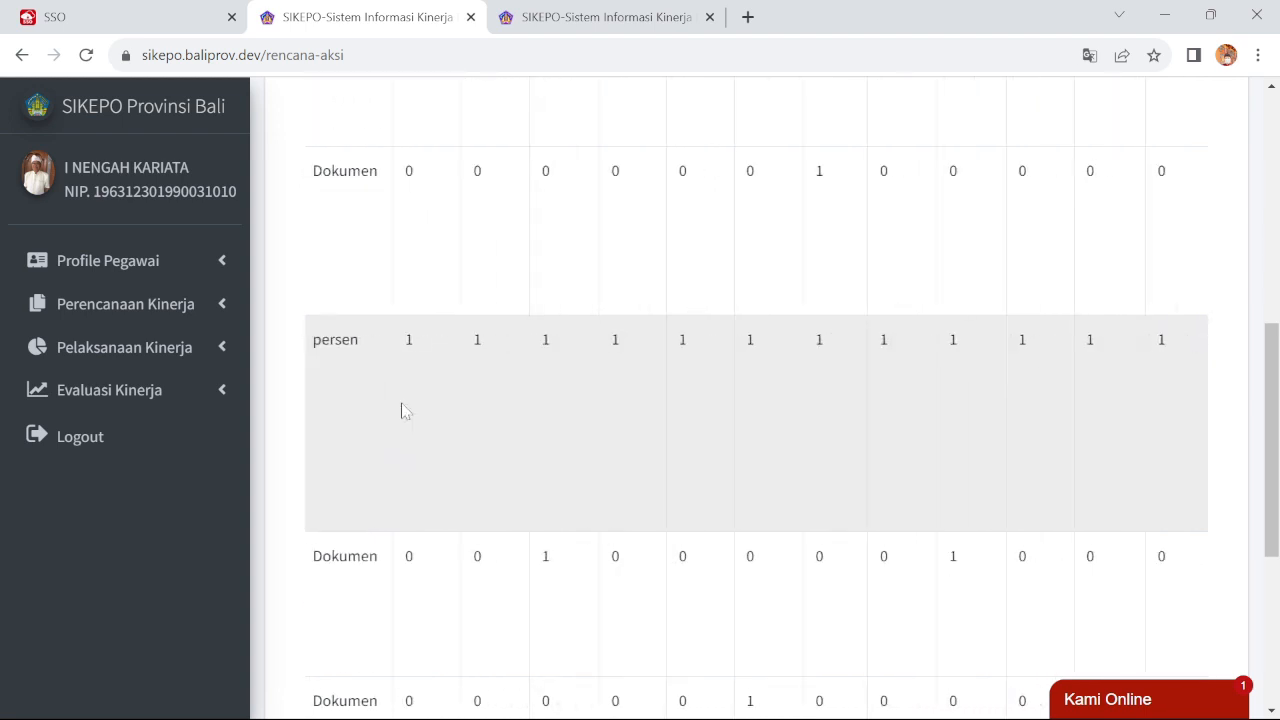
scroll(403, 410, right, 1)
scroll(590, 372, up, 5)
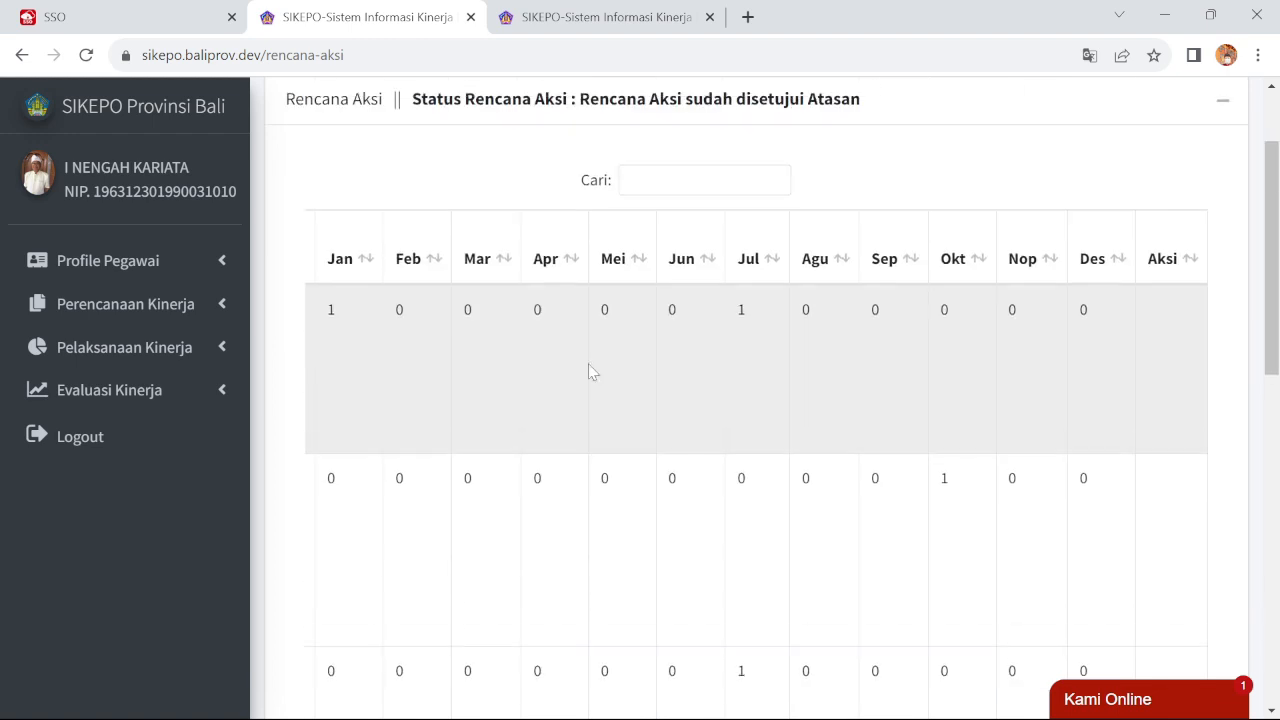
scroll(826, 340, down, 5)
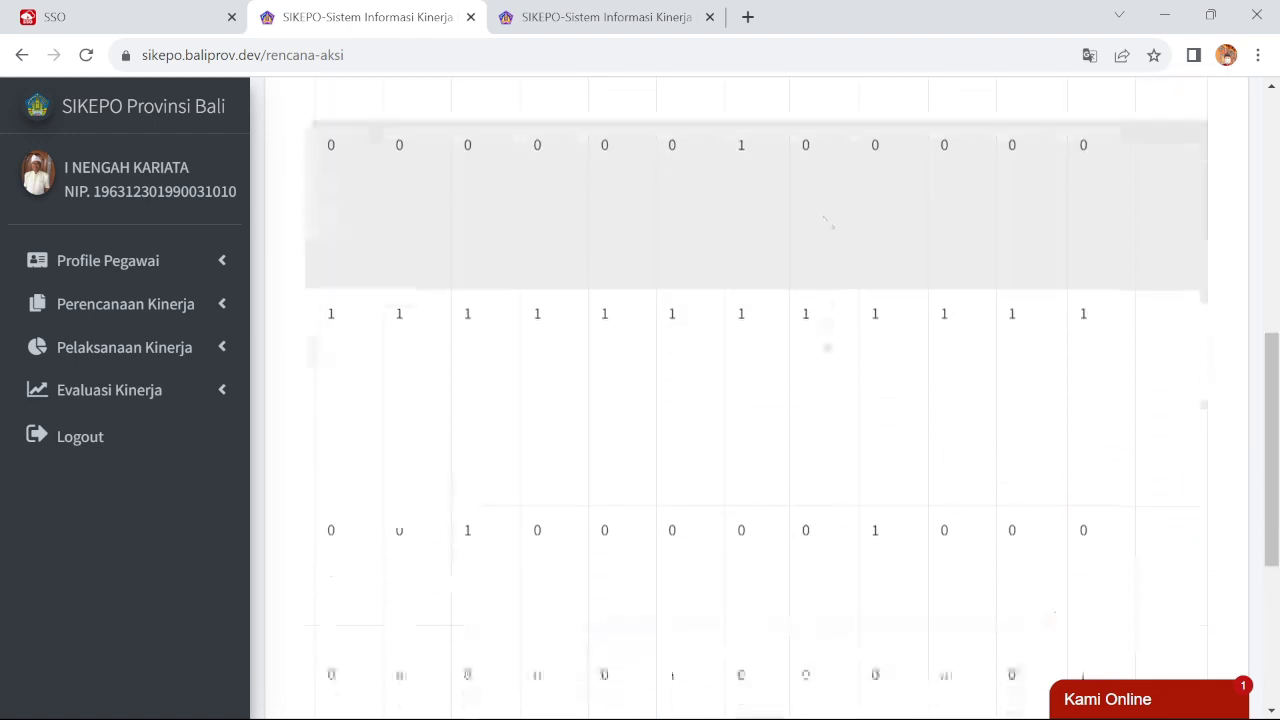
scroll(826, 346, down, 3)
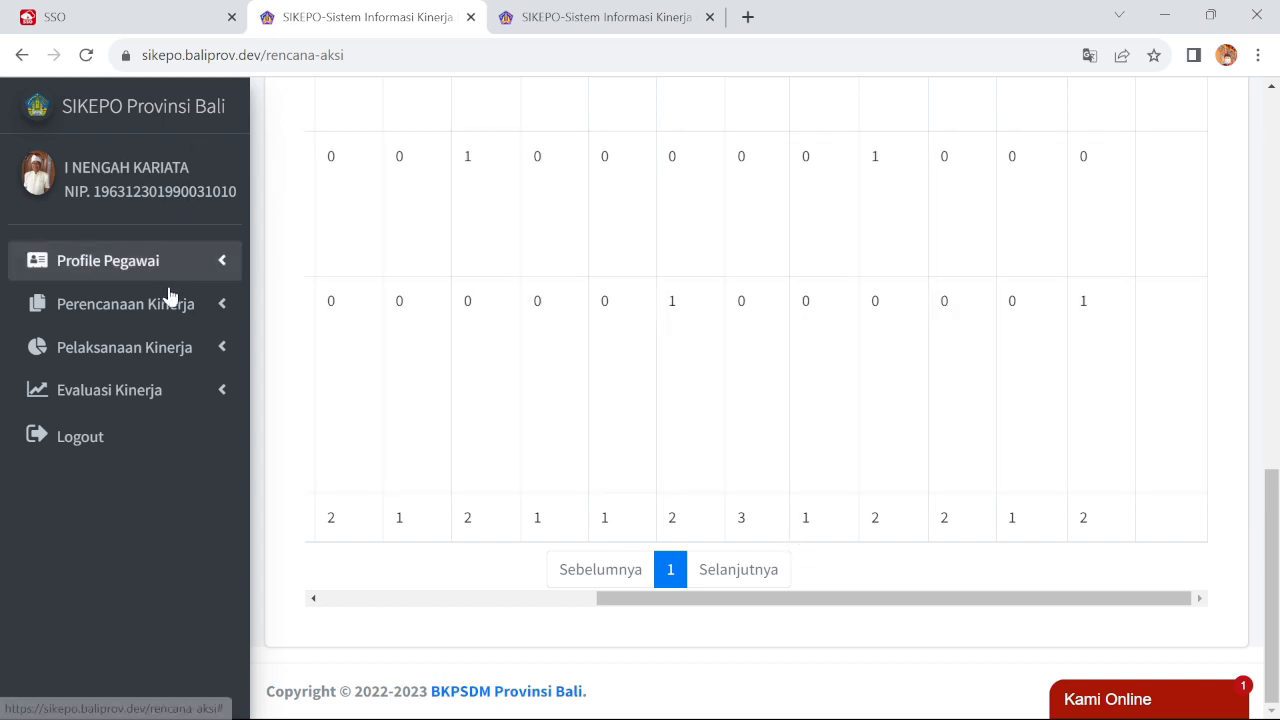
On the Capaian Rencana Aksi page, add a new achievement for the plan "Melaksanakan Tugas Kedinasan yang diperintahkan atasan sesuai dengan ketentuan".
click(148, 360)
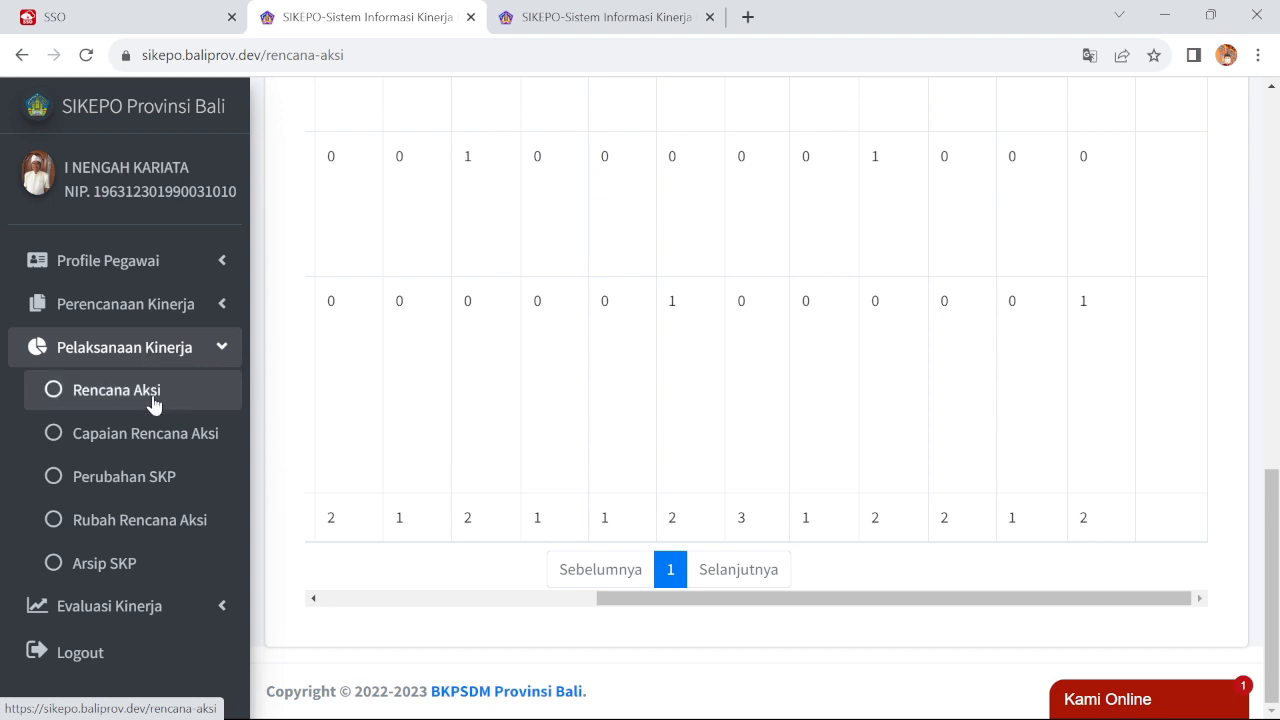
click(151, 435)
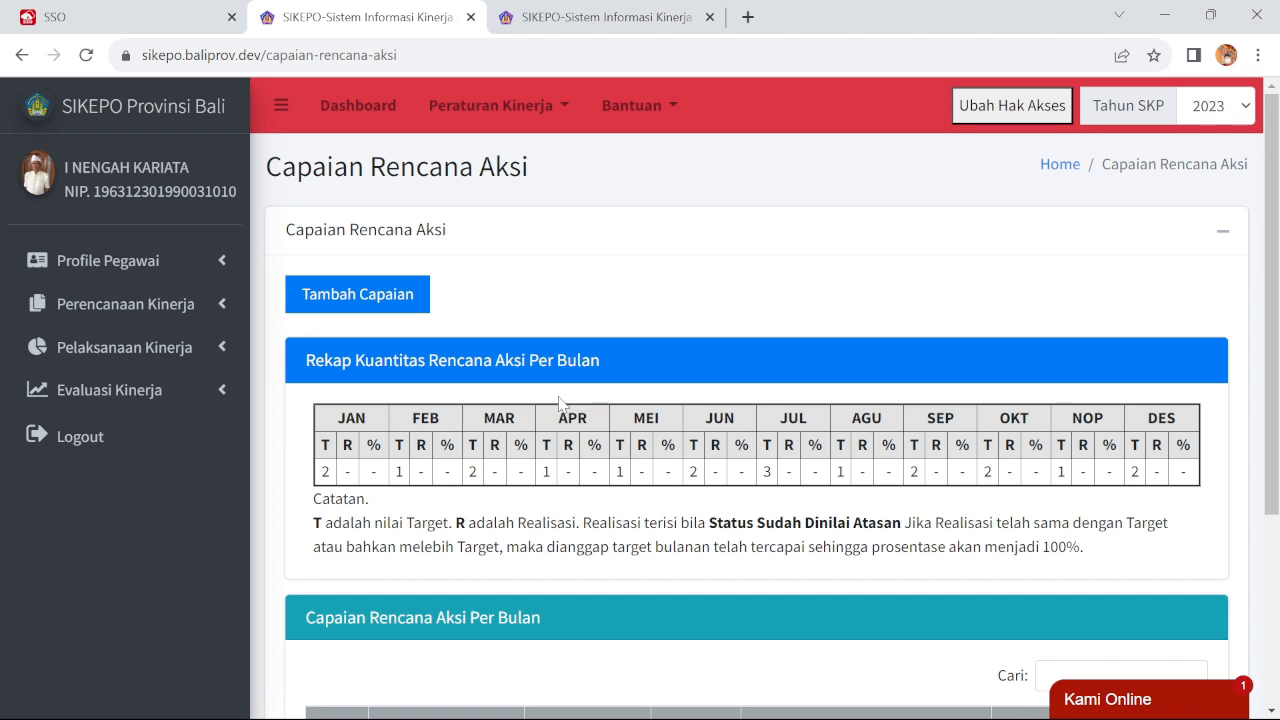
click(378, 294)
click(502, 249)
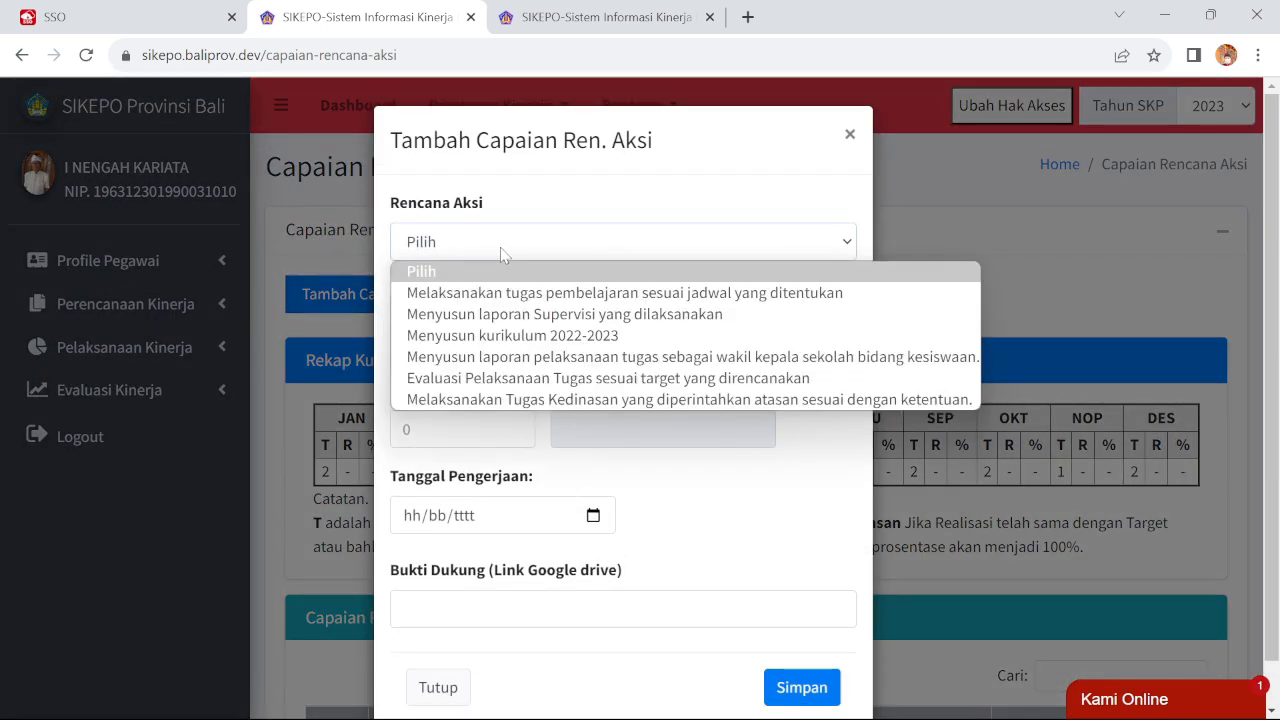
click(513, 400)
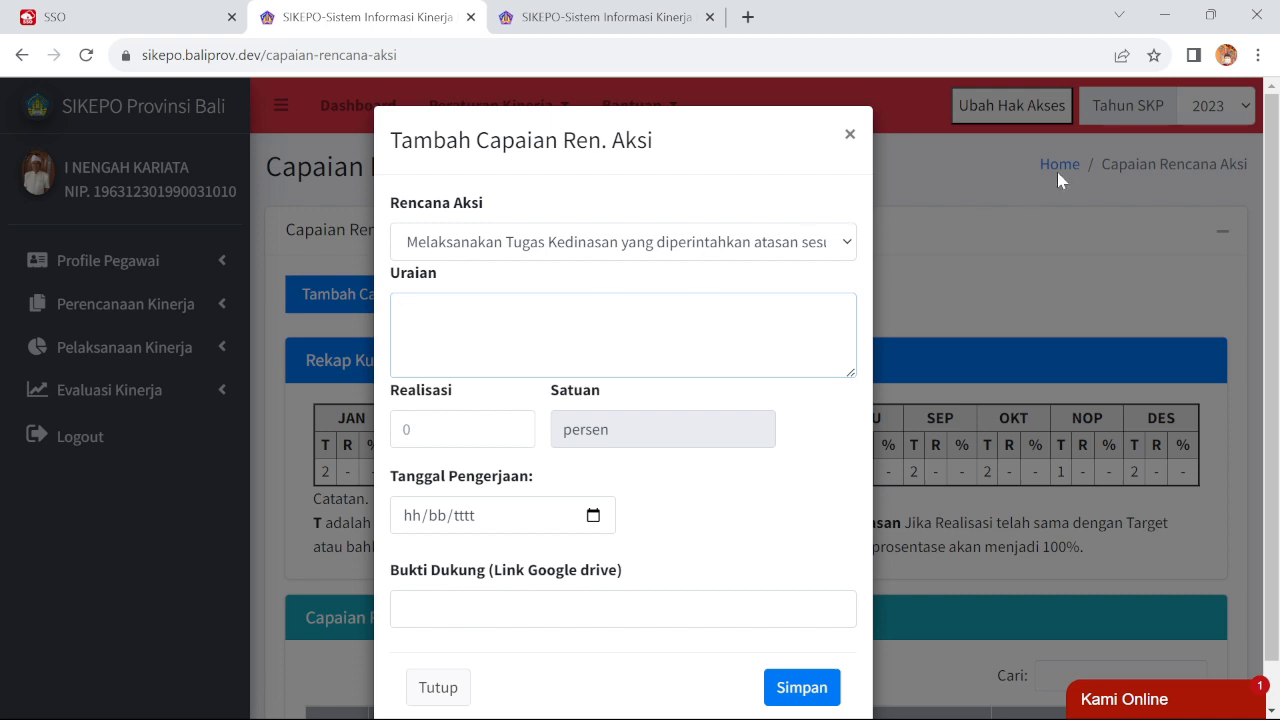
Enter the Uraian "Mewakili kepala sekolah dalam rapat MKKS SMA di SMA Negeri 1 Singaraja.".
text(Mewakili kepala seko)
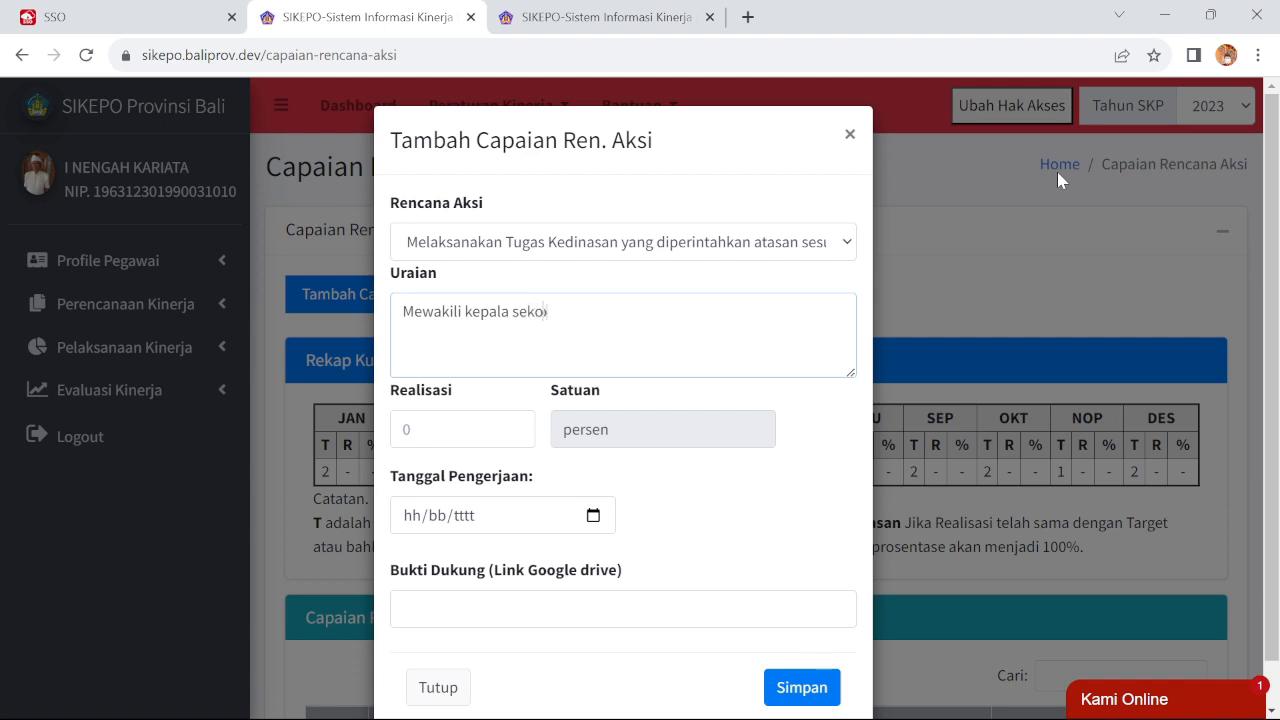
text(lah dalam kegi)
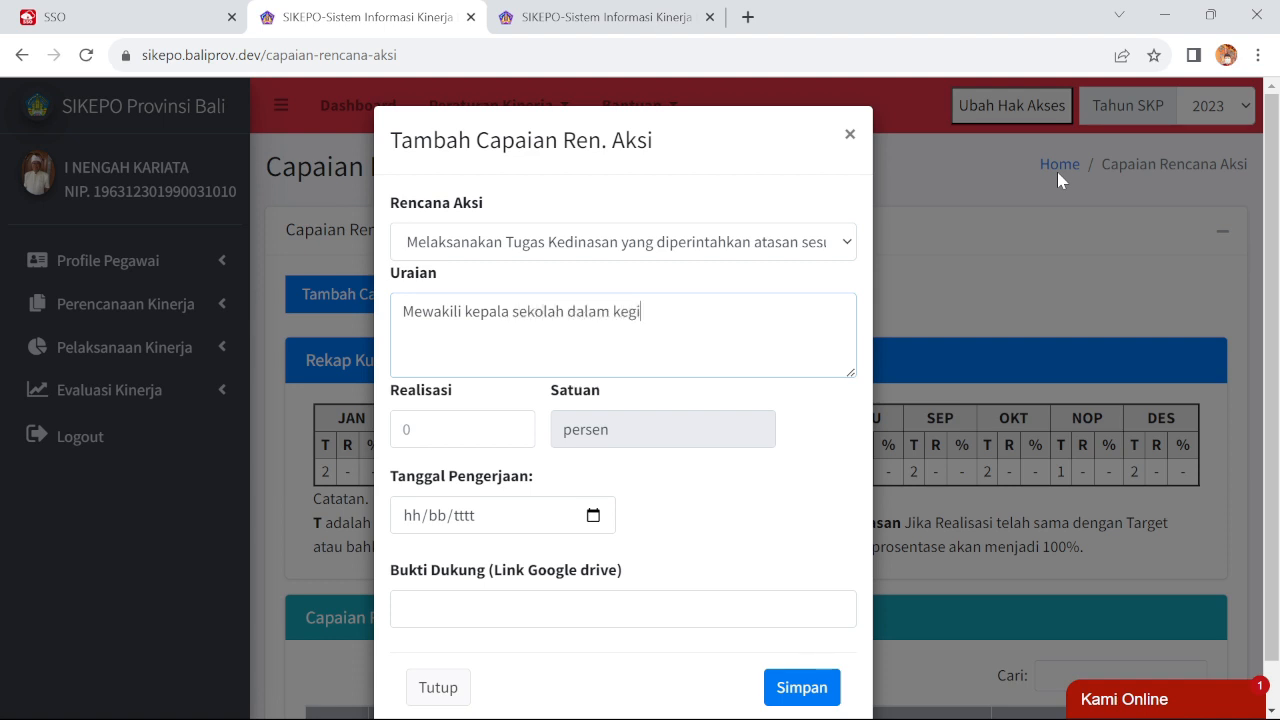
text(atan)
key(BackSpace)
key(BackSpace)
key(BackSpace)
key(BackSpace)
key(BackSpace)
key(BackSpace)
key(BackSpace)
key(BackSpace)
text(rapat MKKS SMA)
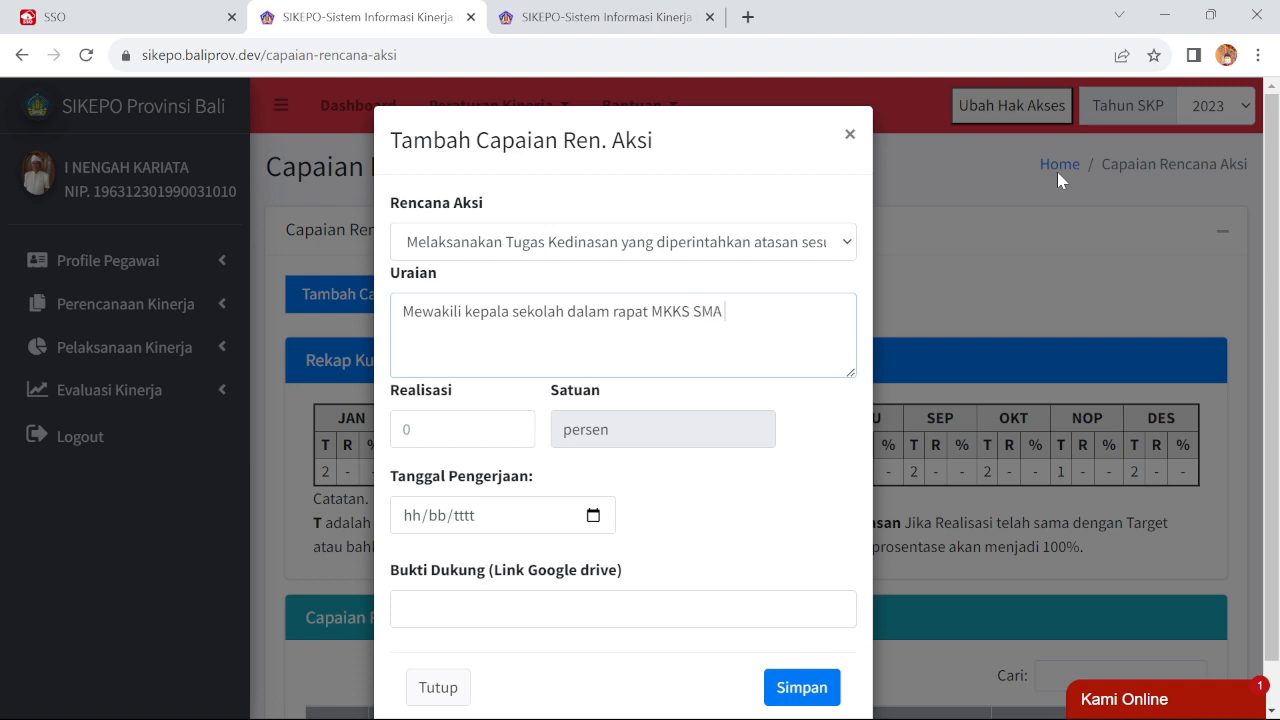
text(di SMA Negeri 1 Singaraja.)
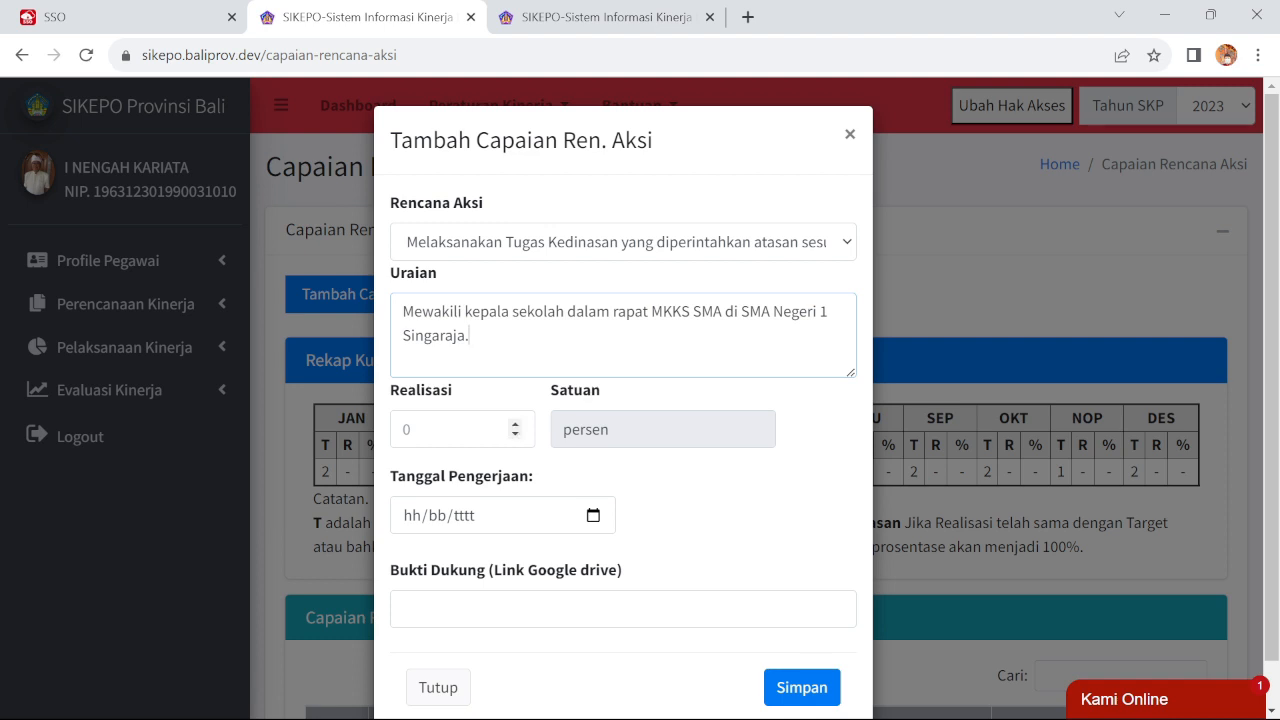
Set the achievement's Realisasi to 100 and its Tanggal Pengerjaan to 22/08/2023.
click(443, 429)
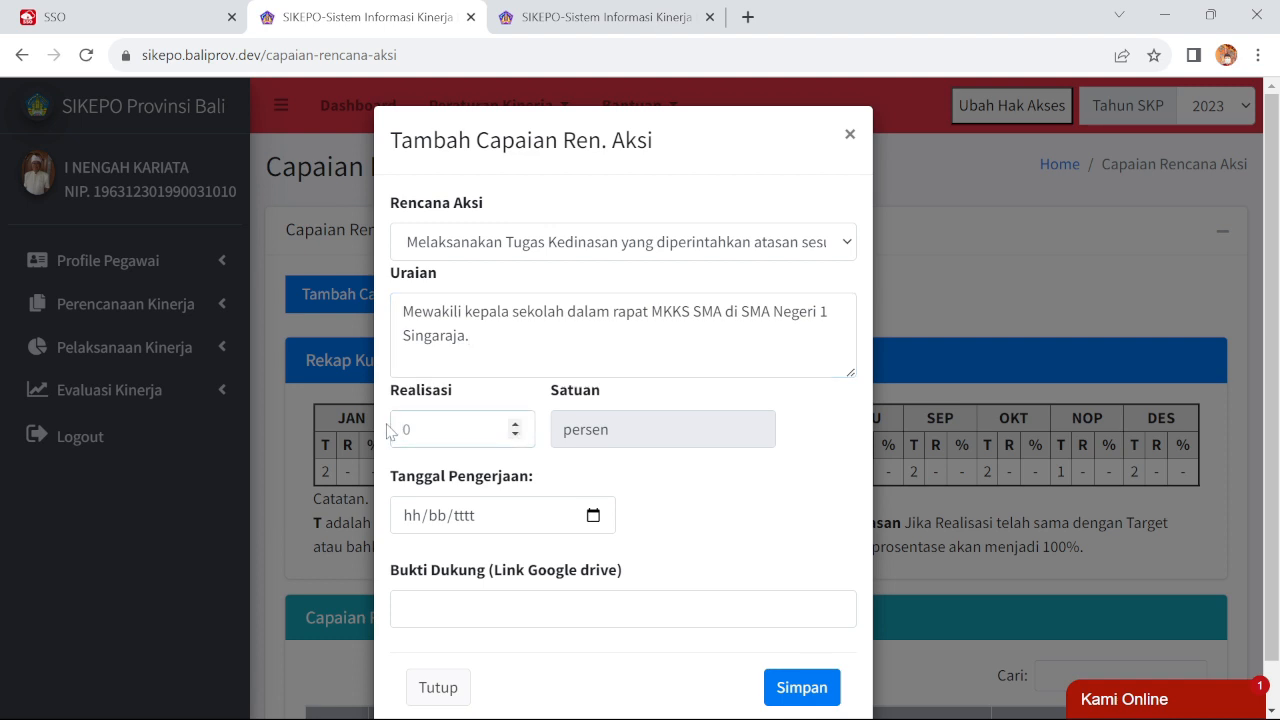
text(100)
click(600, 517)
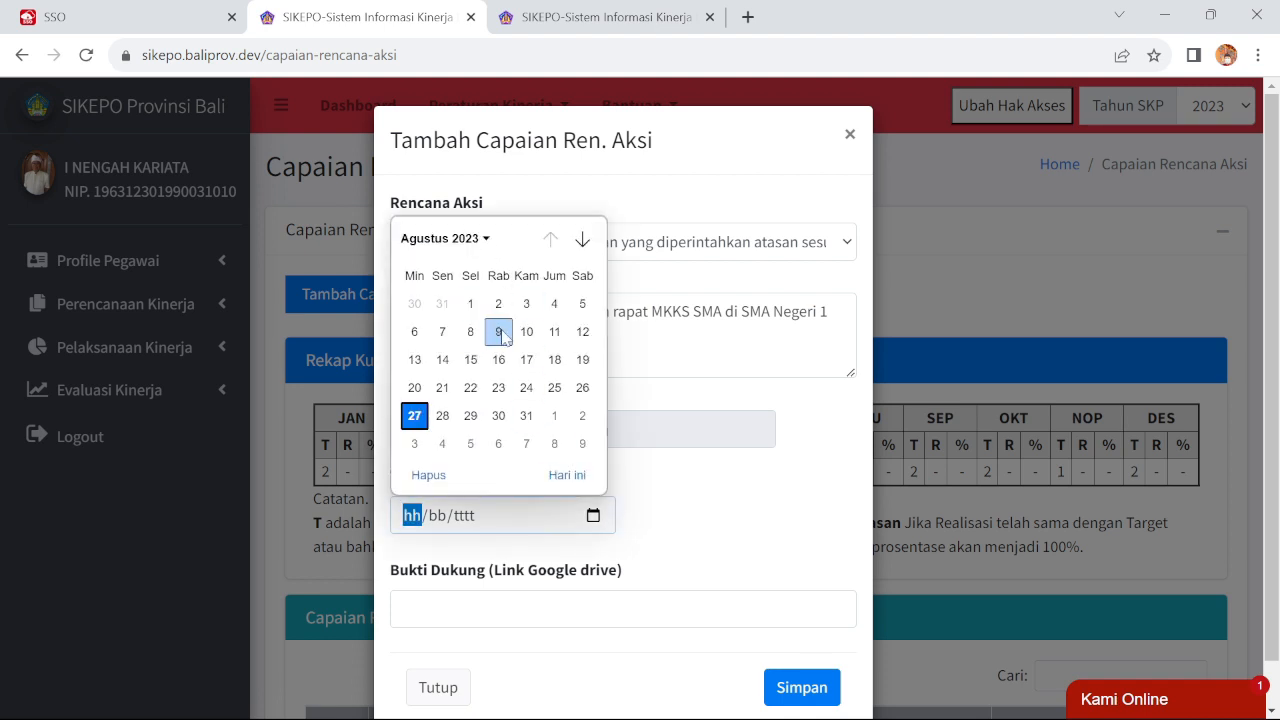
click(470, 387)
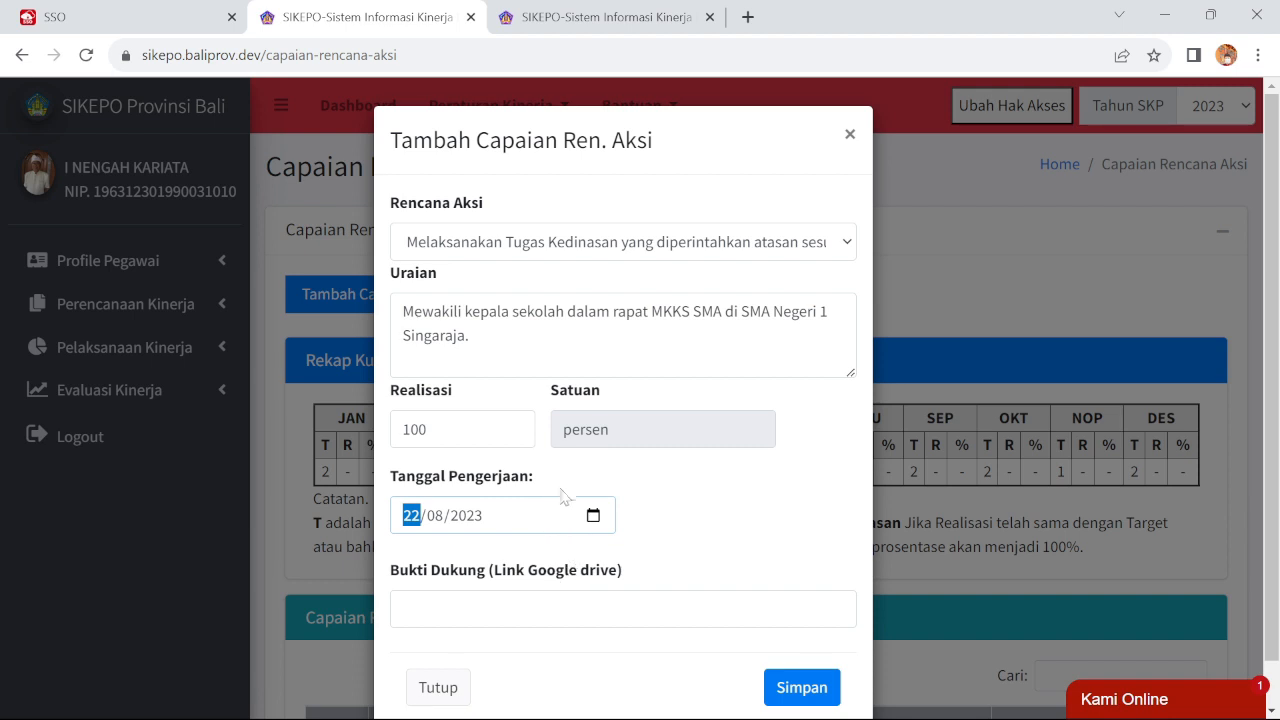
scroll(566, 500, down, 1)
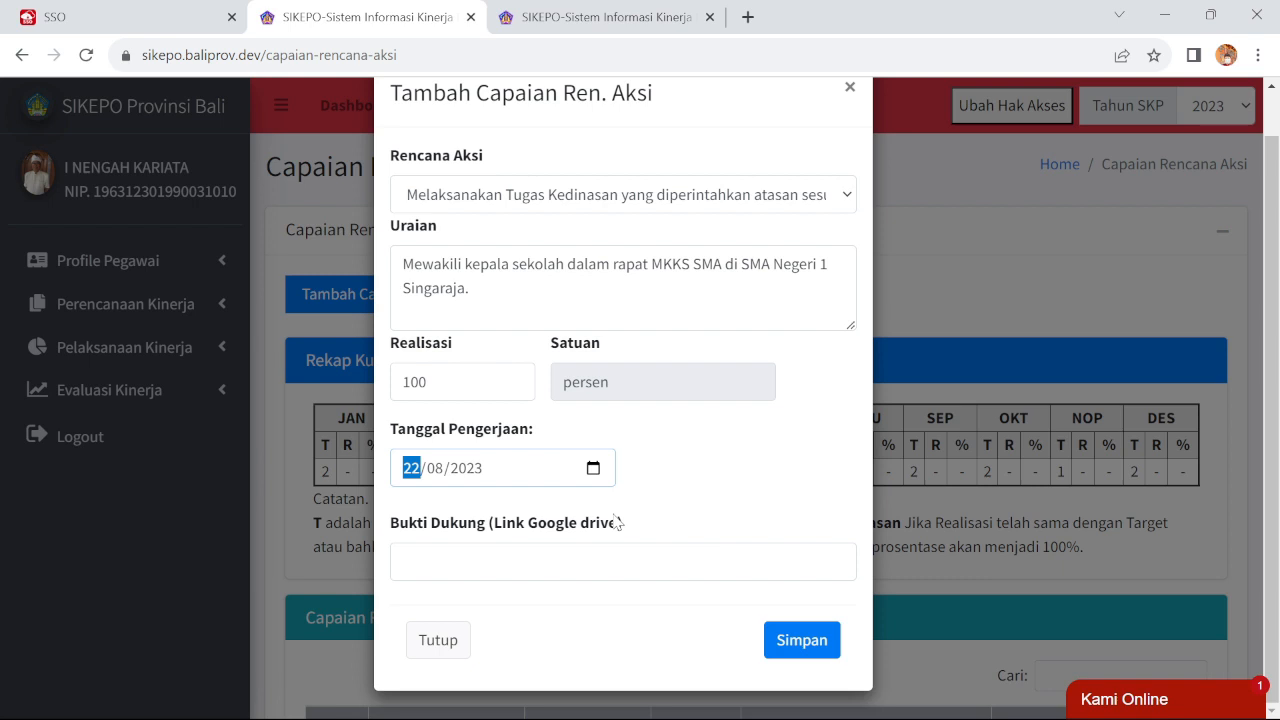
click(575, 540)
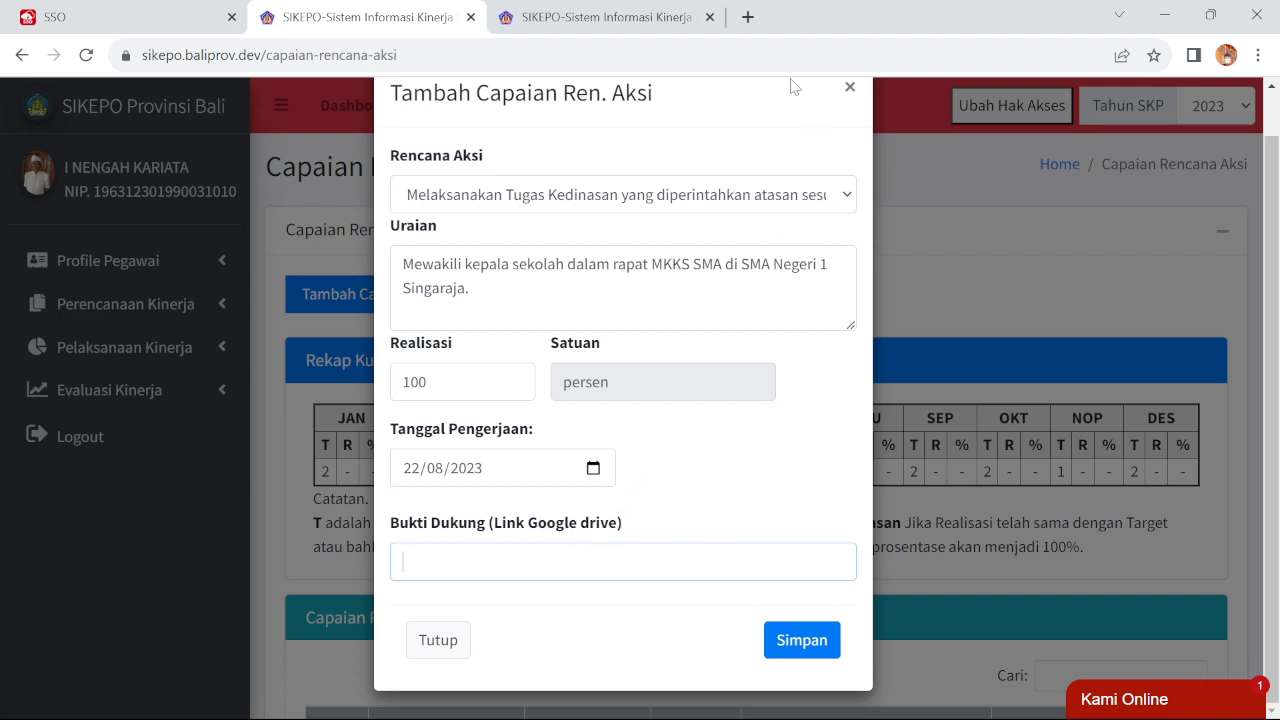
Open Google Drive in a new browser tab and go into the SMAN 4 SINGARAJA folder.
click(748, 17)
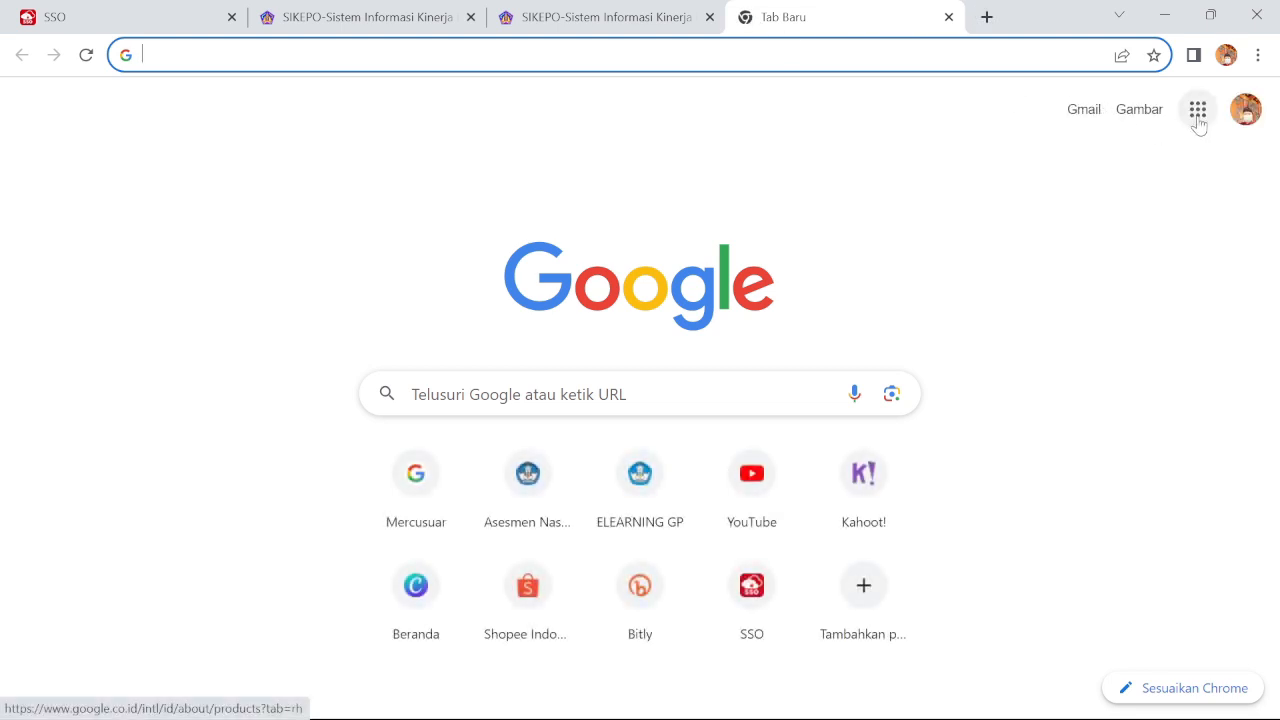
click(1197, 117)
click(1188, 222)
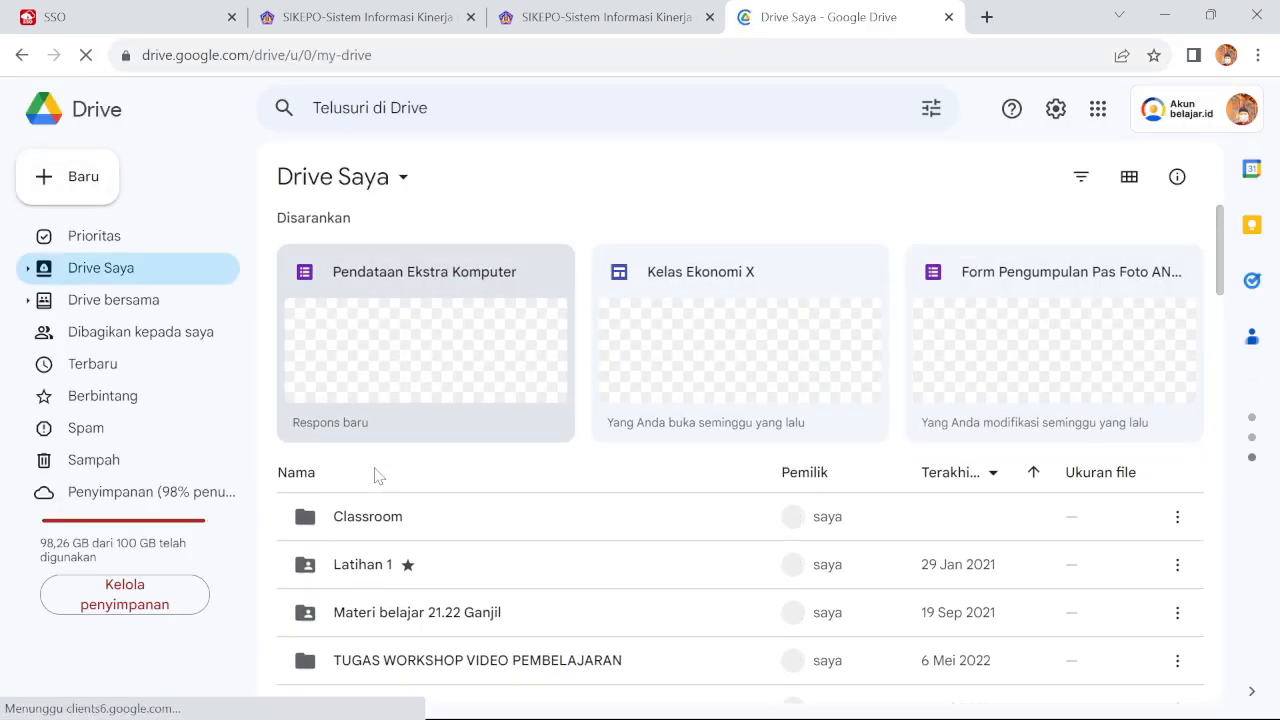
scroll(375, 476, down, 3)
click(397, 432)
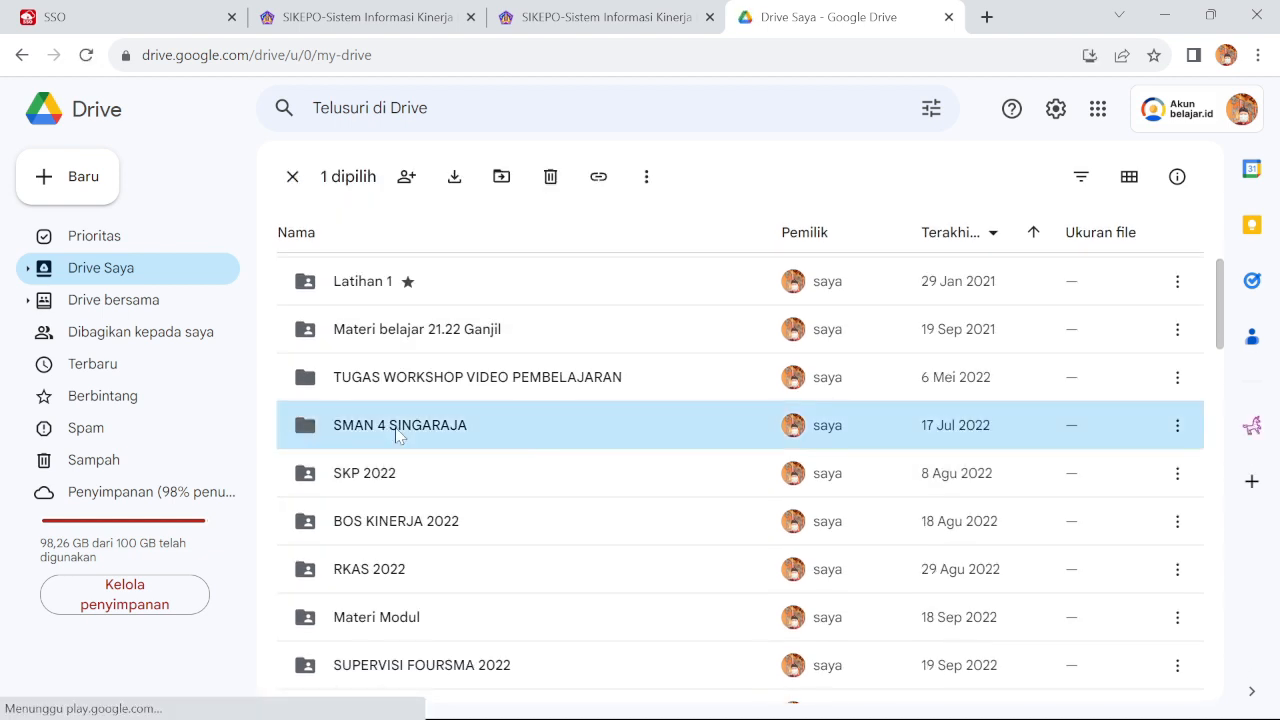
double_click(397, 432)
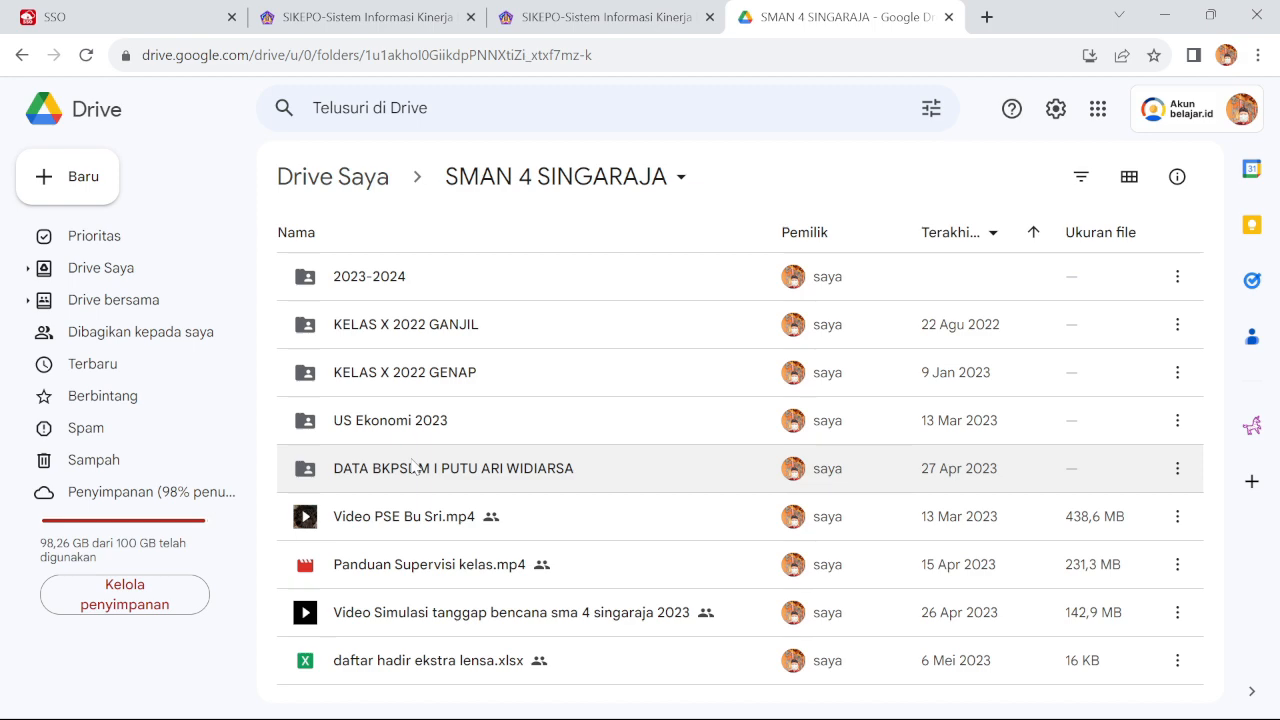
Create a folder named "Bukti Dukung SKP Sikepo 2023" inside SMAN 4 SINGARAJA and open it.
click(67, 178)
click(69, 175)
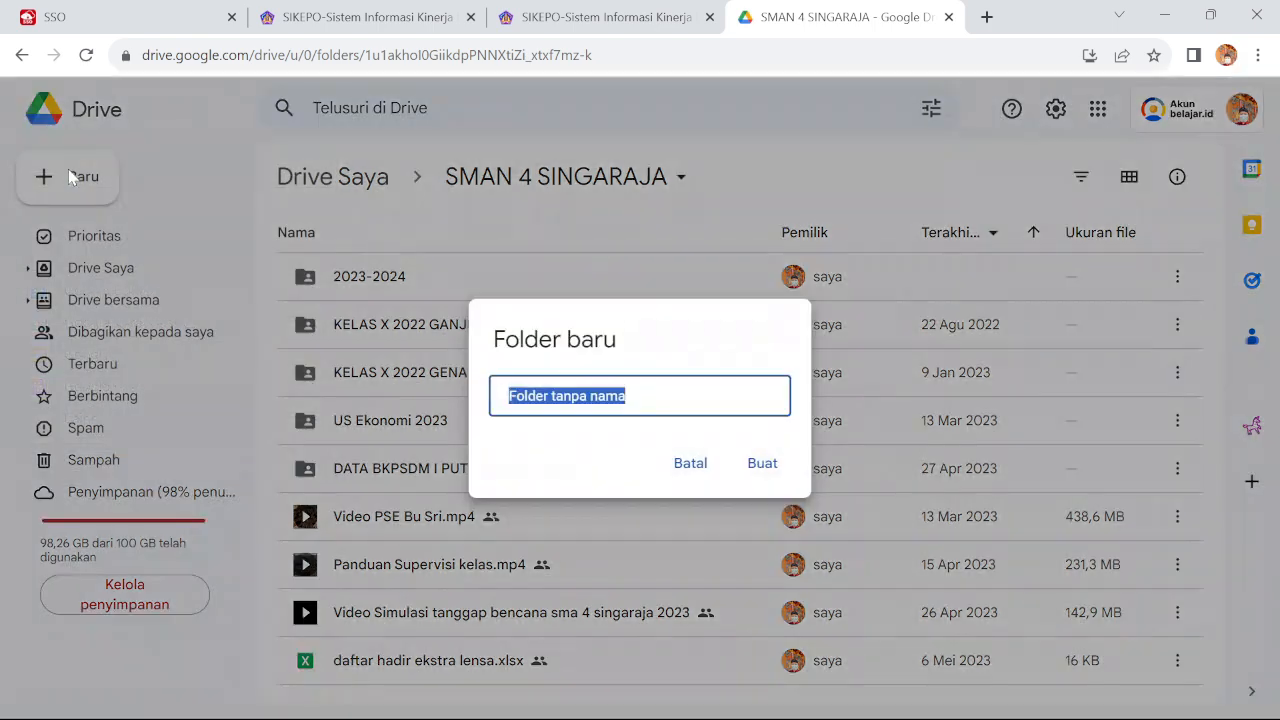
text(Buk)
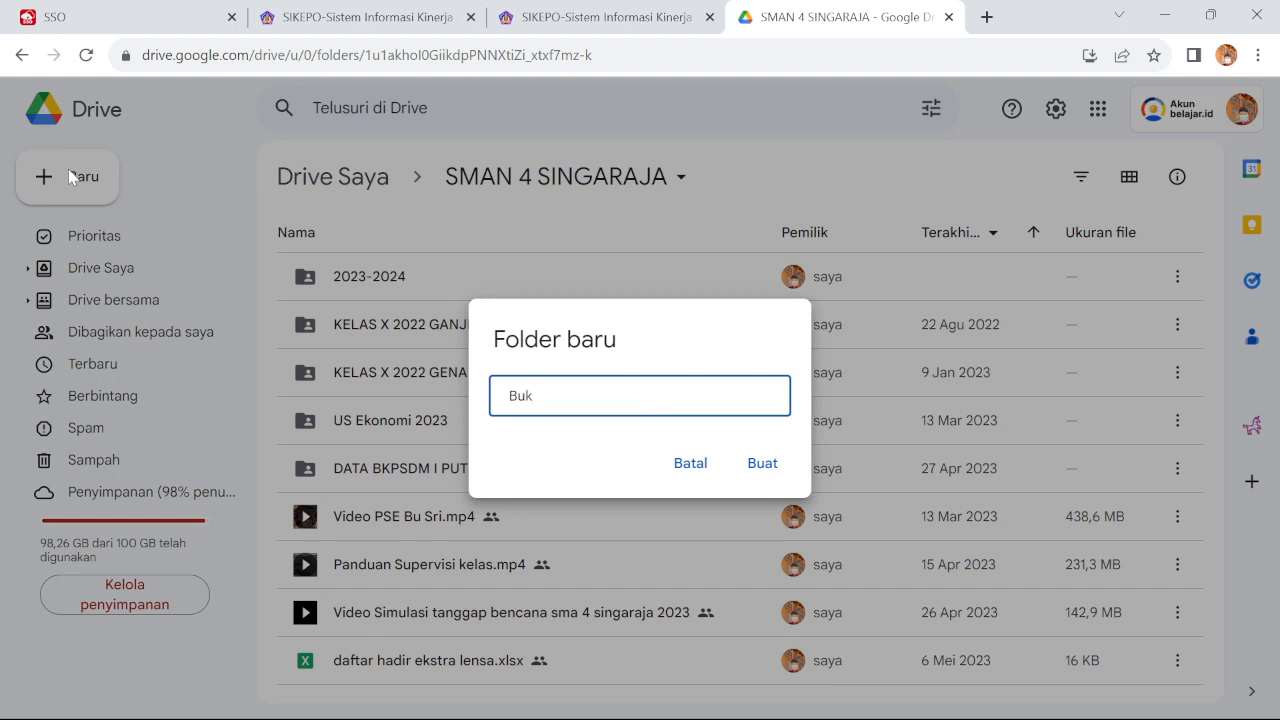
text(ti Dukung SKP Sikepo)
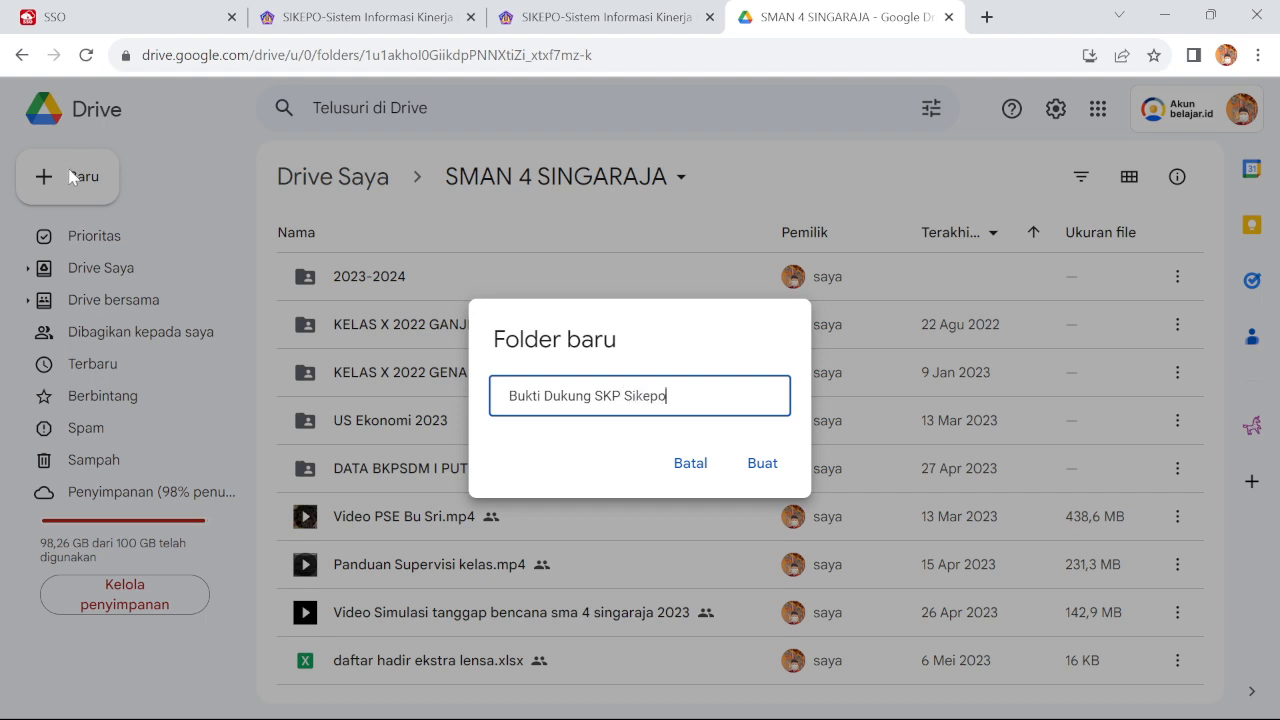
text( 2023)
click(762, 463)
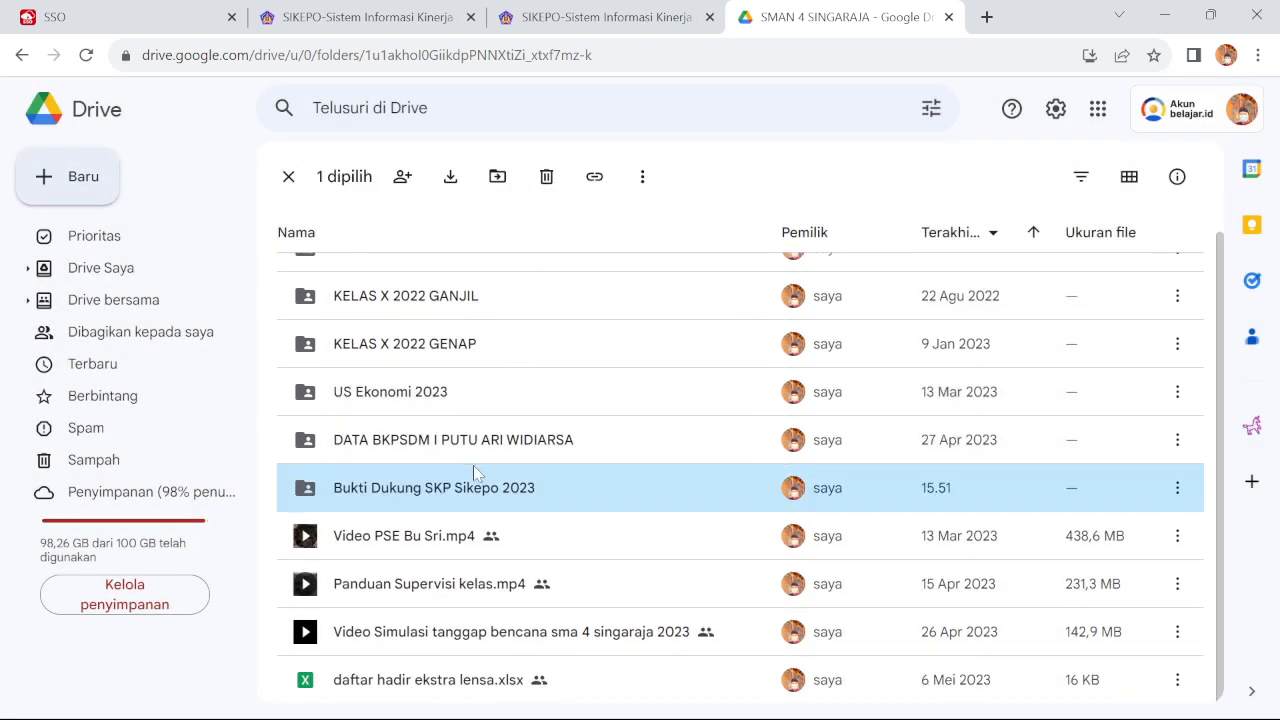
double_click(470, 492)
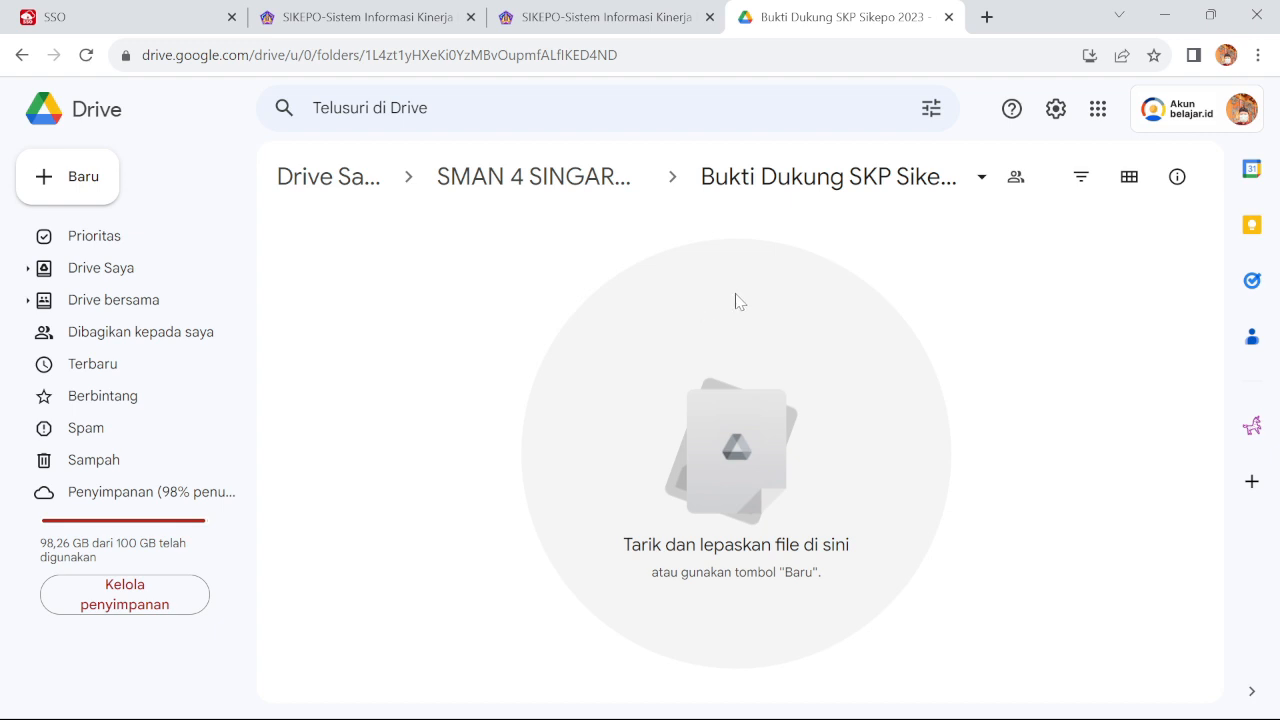
Receive the "Surat Undangan Rapat" file over Bluetooth and save it in C:\Users\SMAN 4 SINGARAJA.
mouse_move(1133, 712)
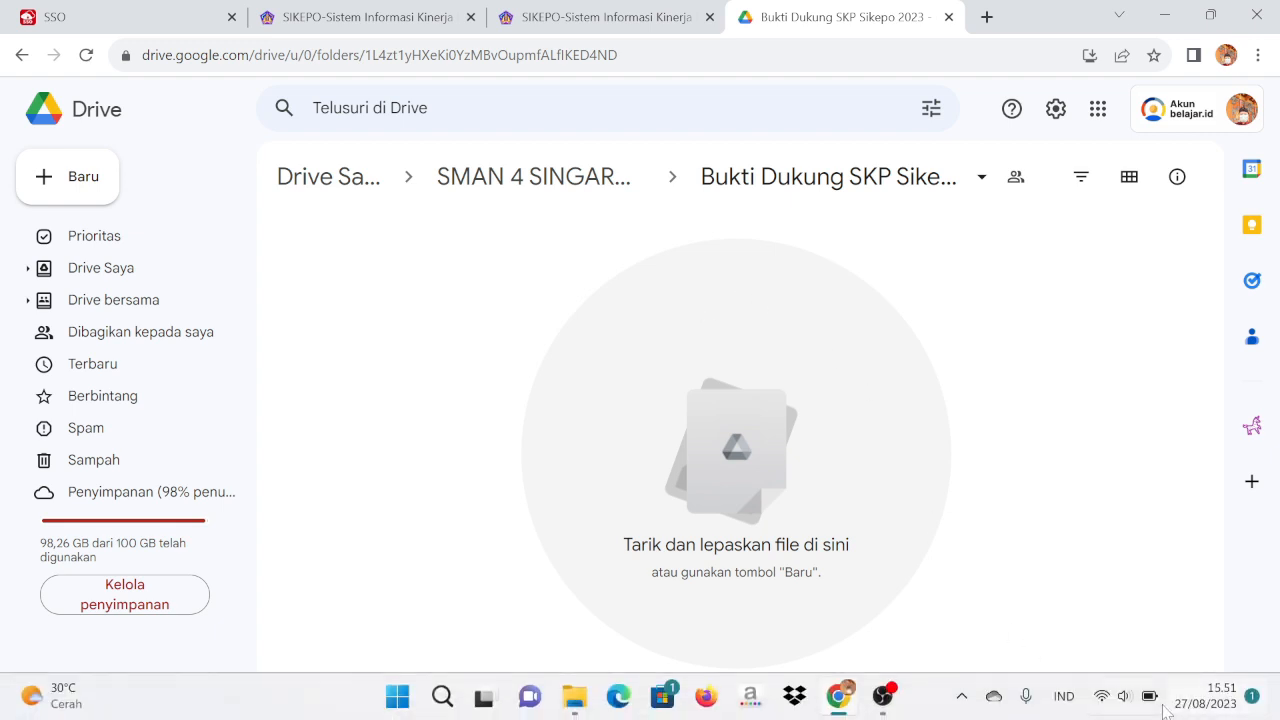
click(962, 696)
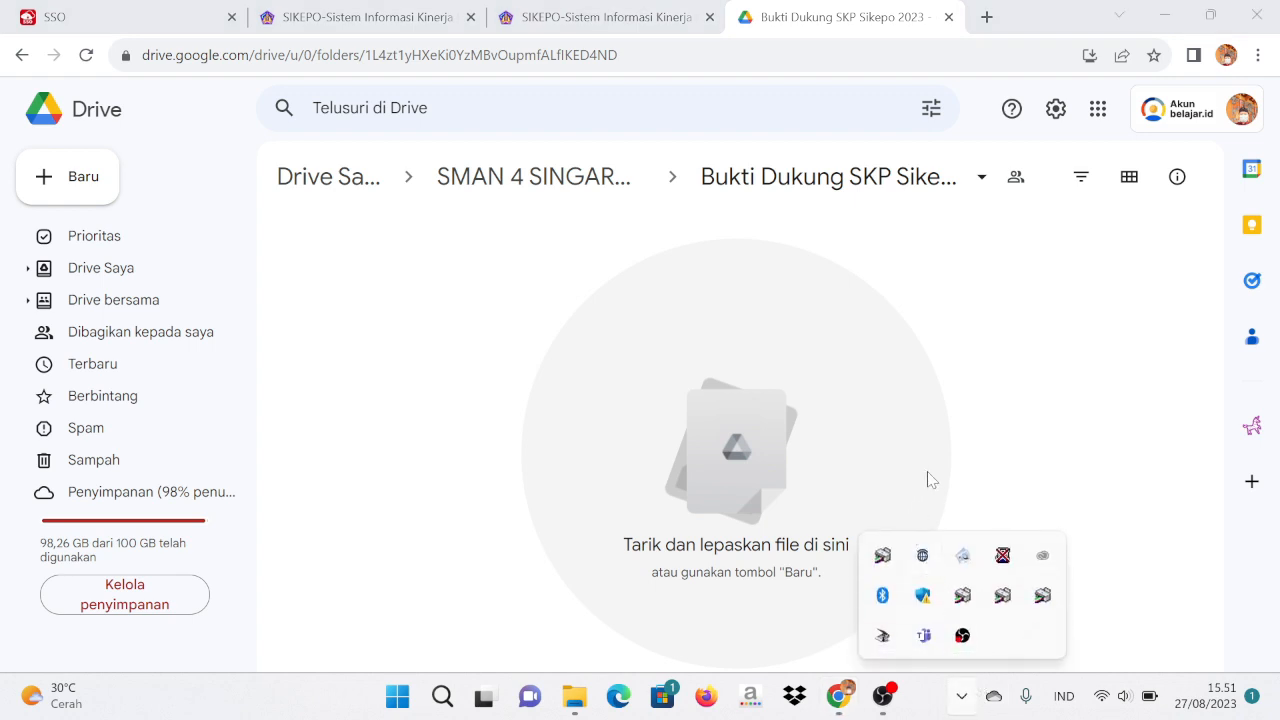
right_click(884, 598)
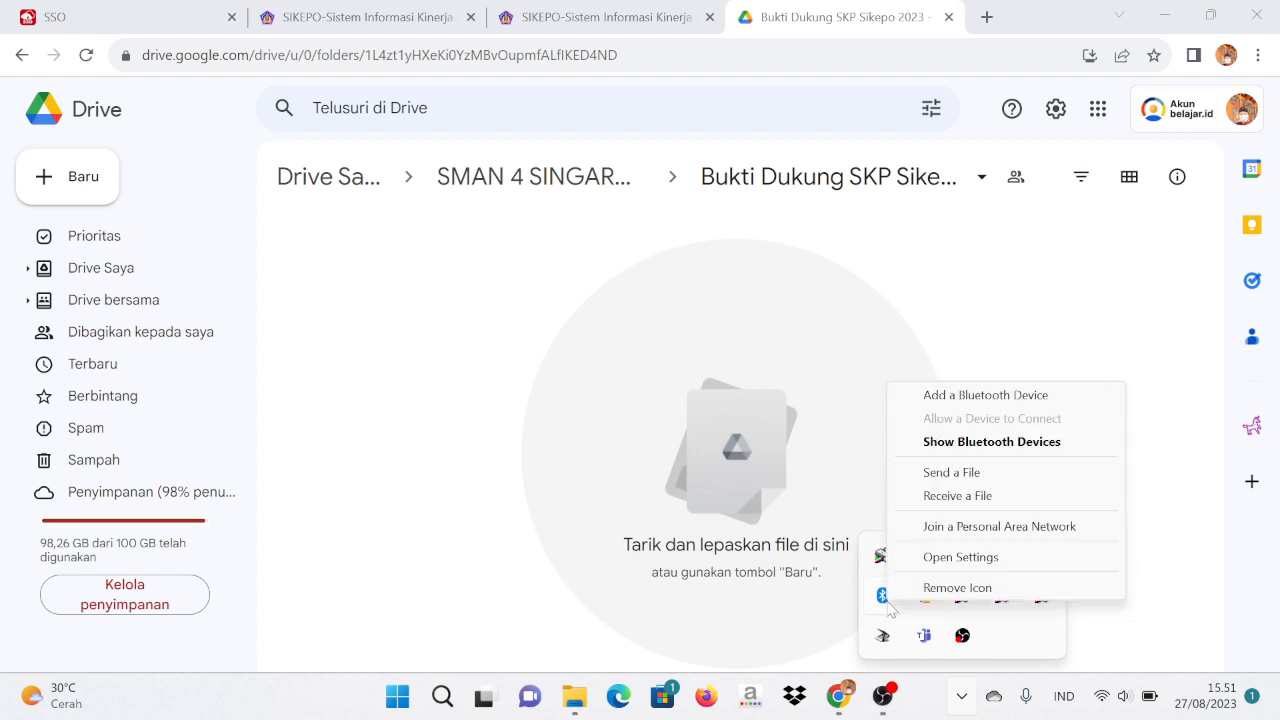
click(940, 500)
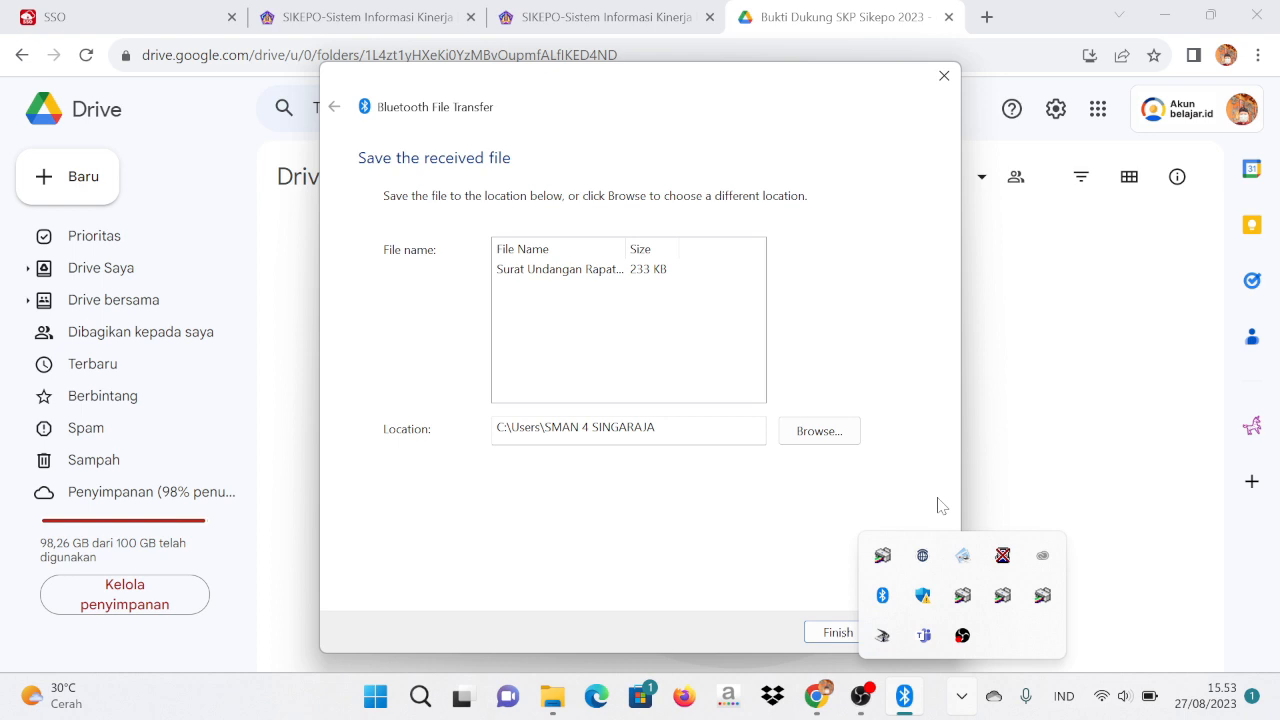
click(838, 634)
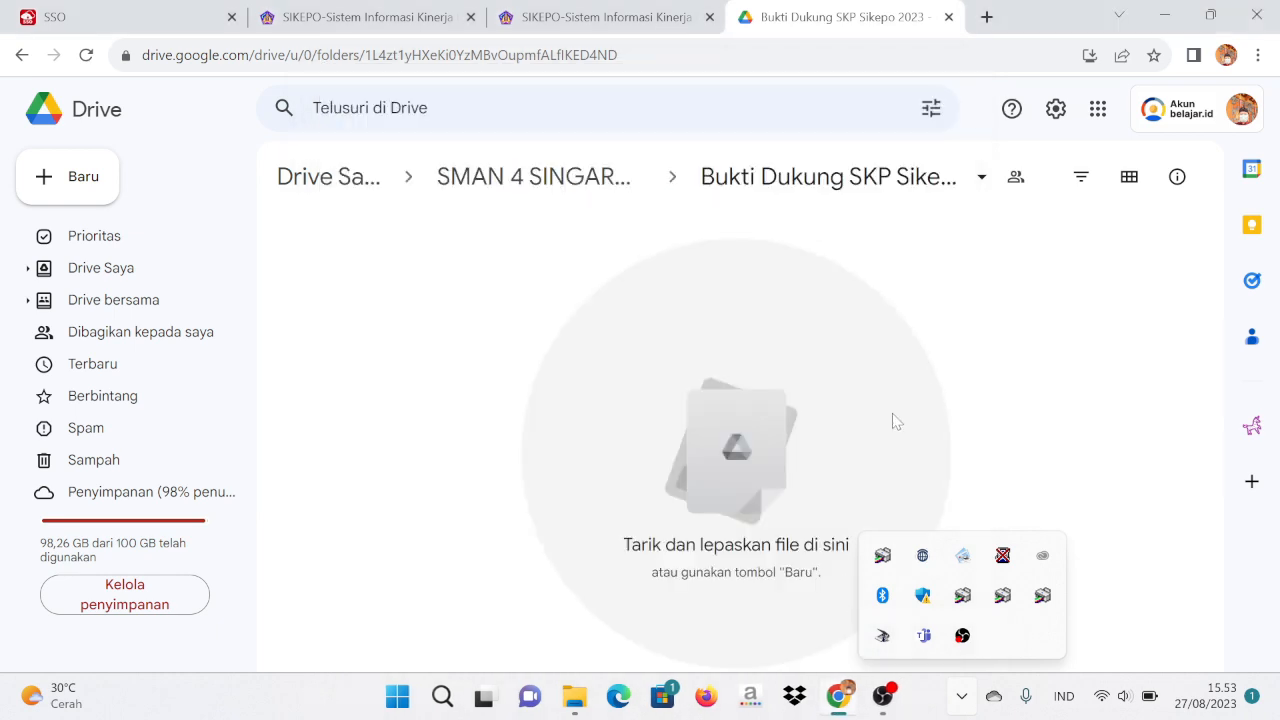
Look for the received invitation letter in the Downloads and Documents folders and on the refreshed desktop.
click(570, 700)
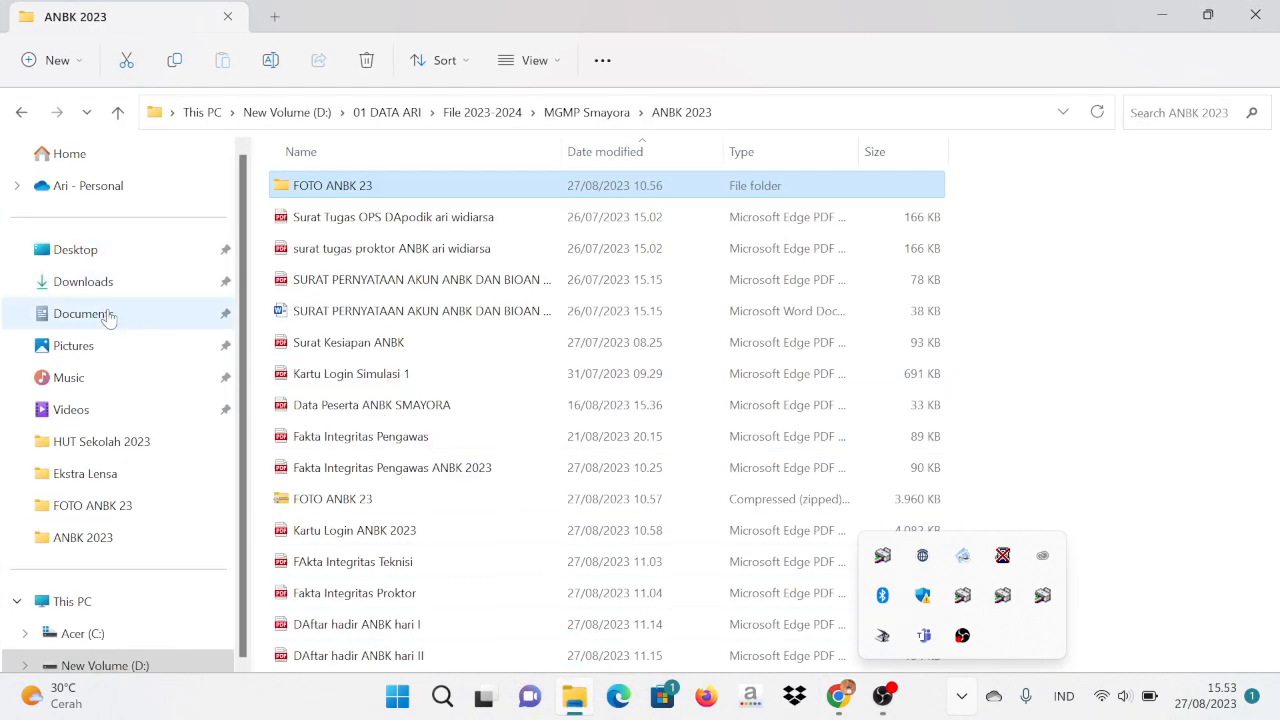
click(101, 290)
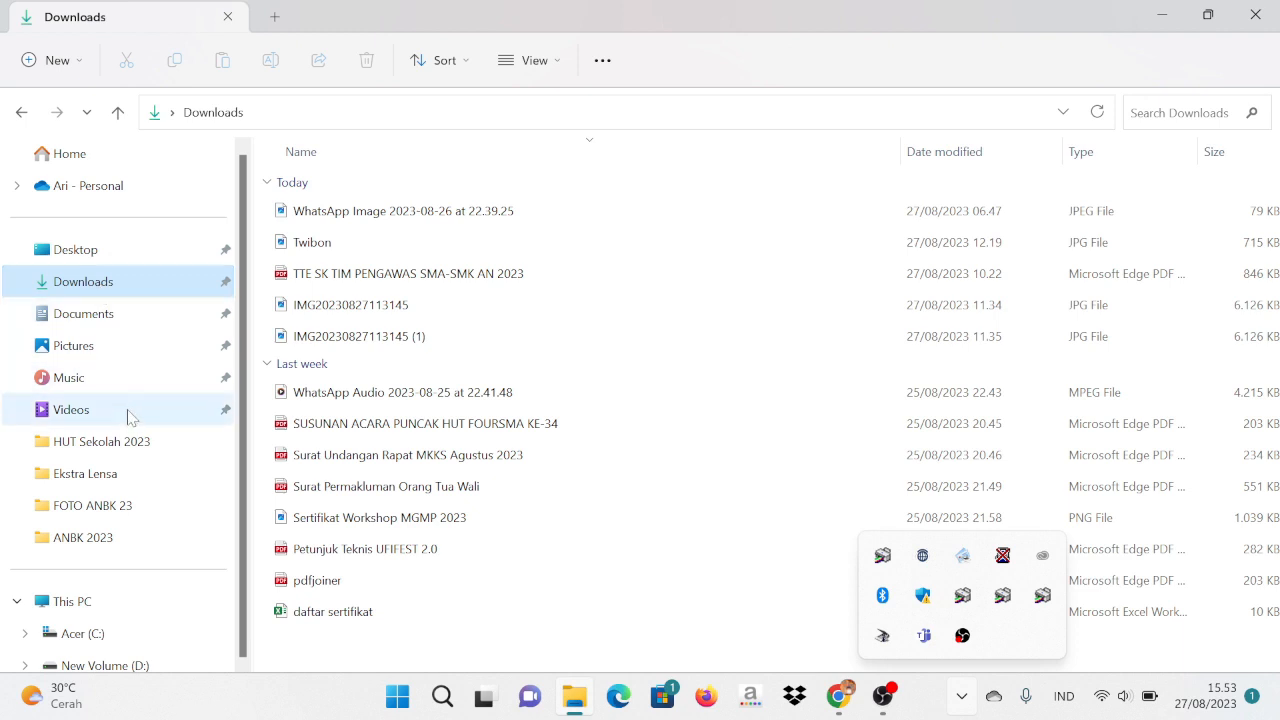
click(134, 318)
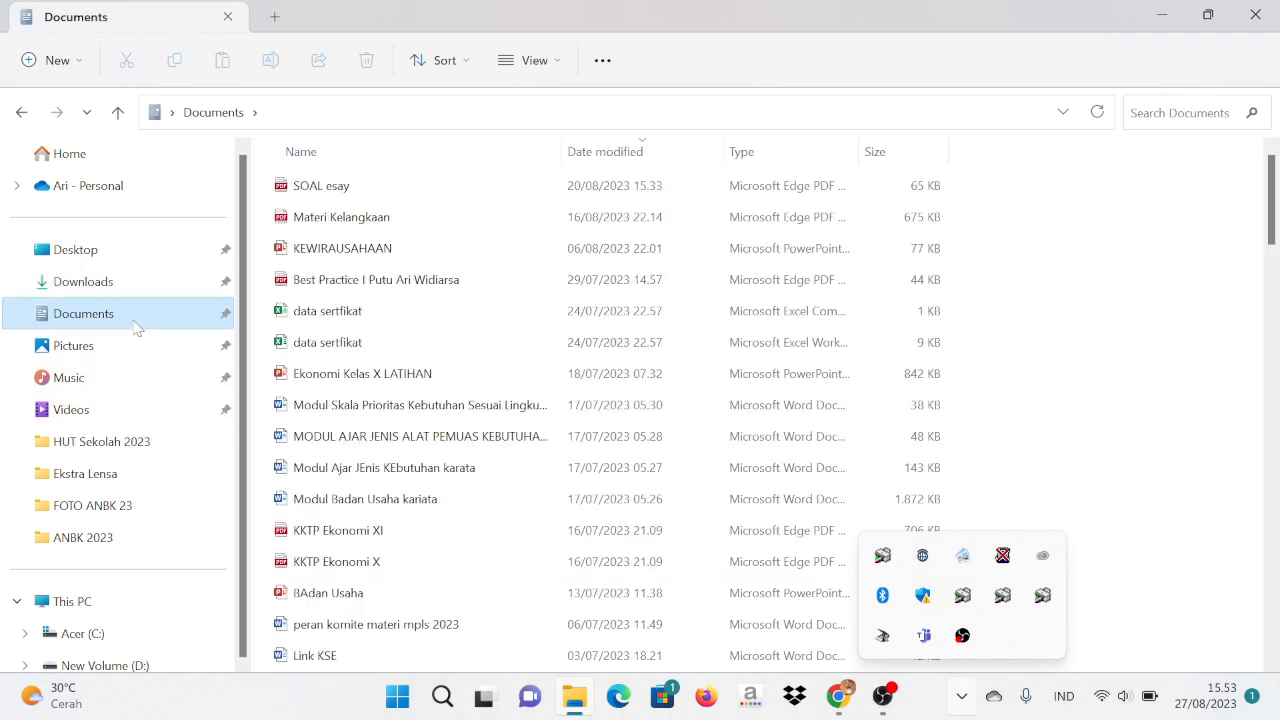
scroll(410, 440, down, 20)
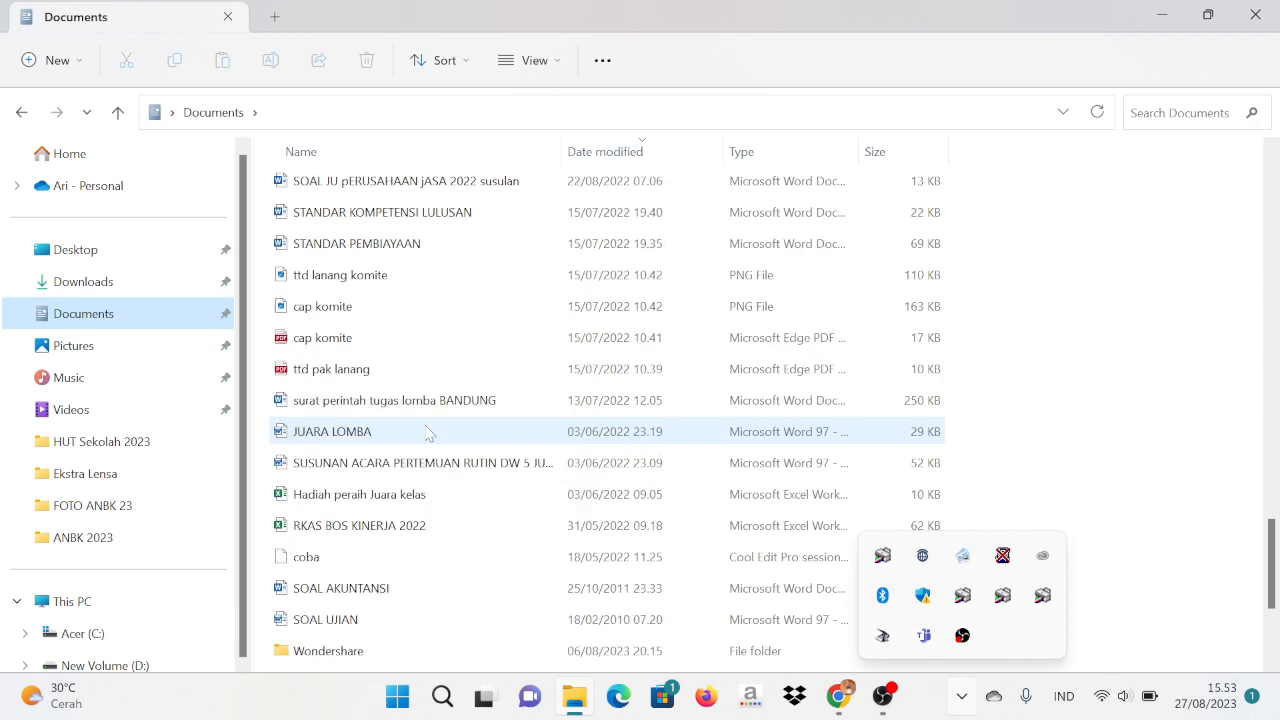
scroll(427, 432, down, 4)
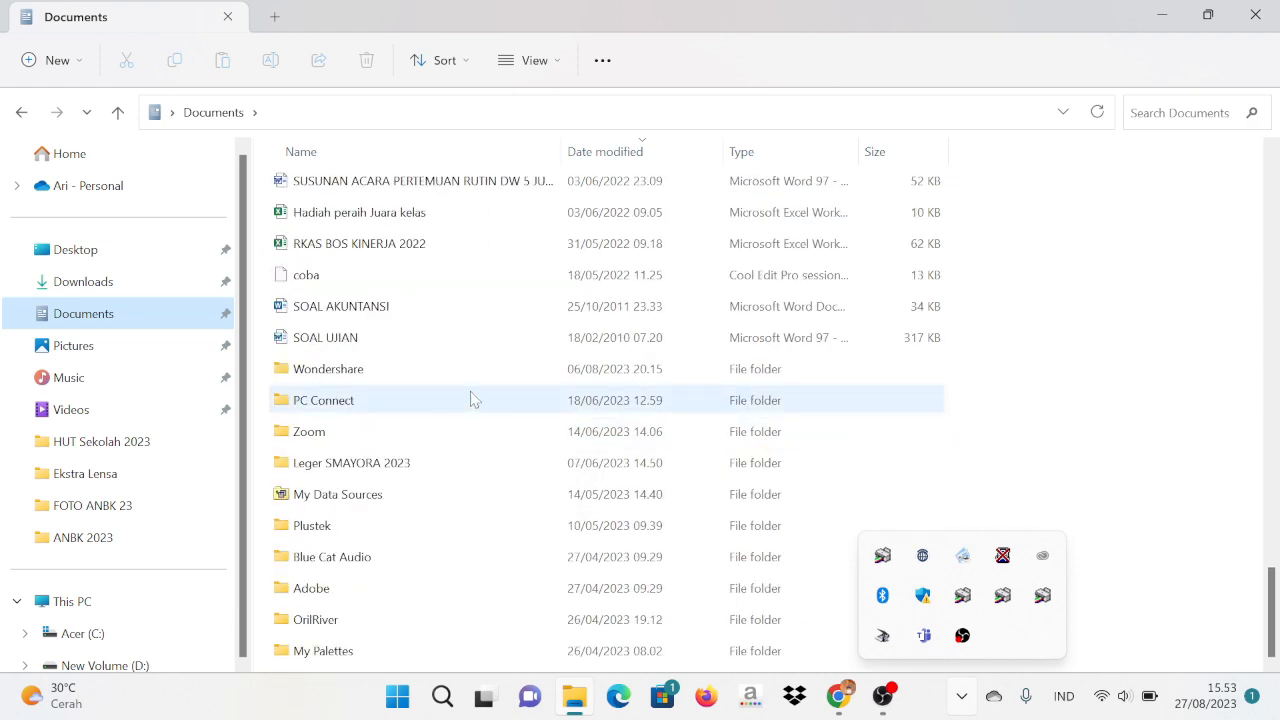
scroll(472, 397, down, 2)
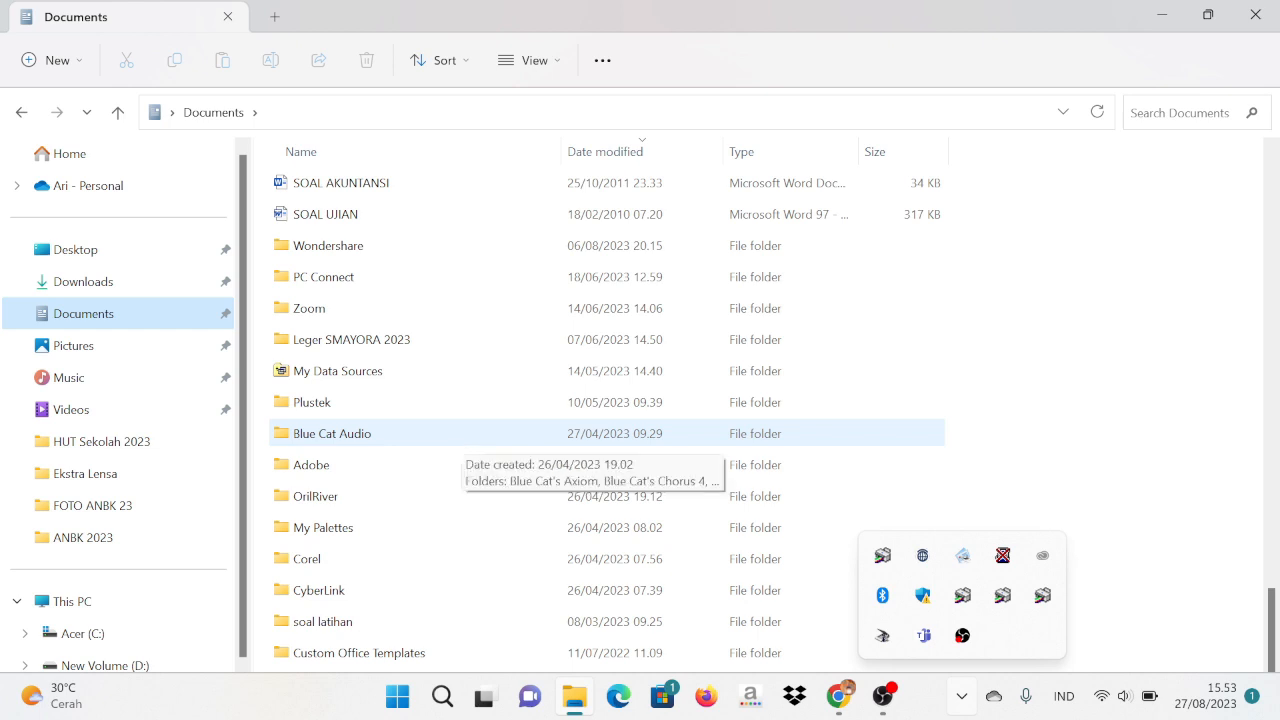
click(1157, 10)
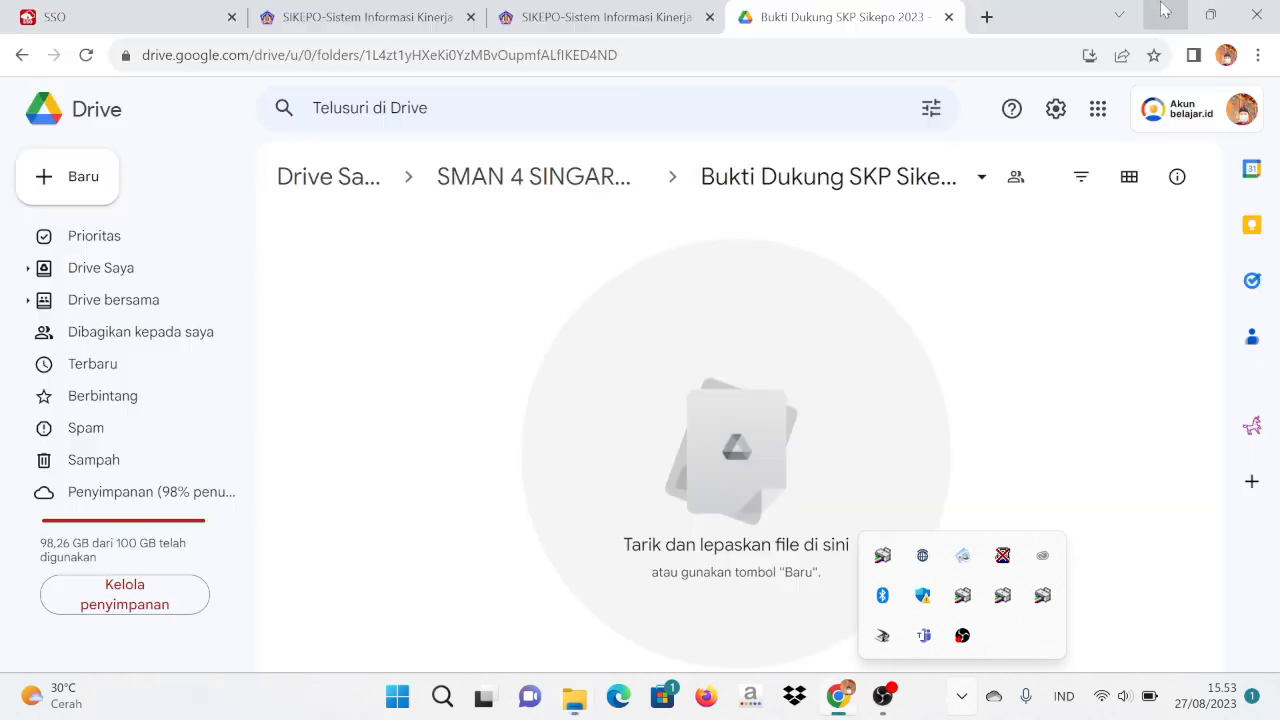
click(1163, 12)
right_click(660, 287)
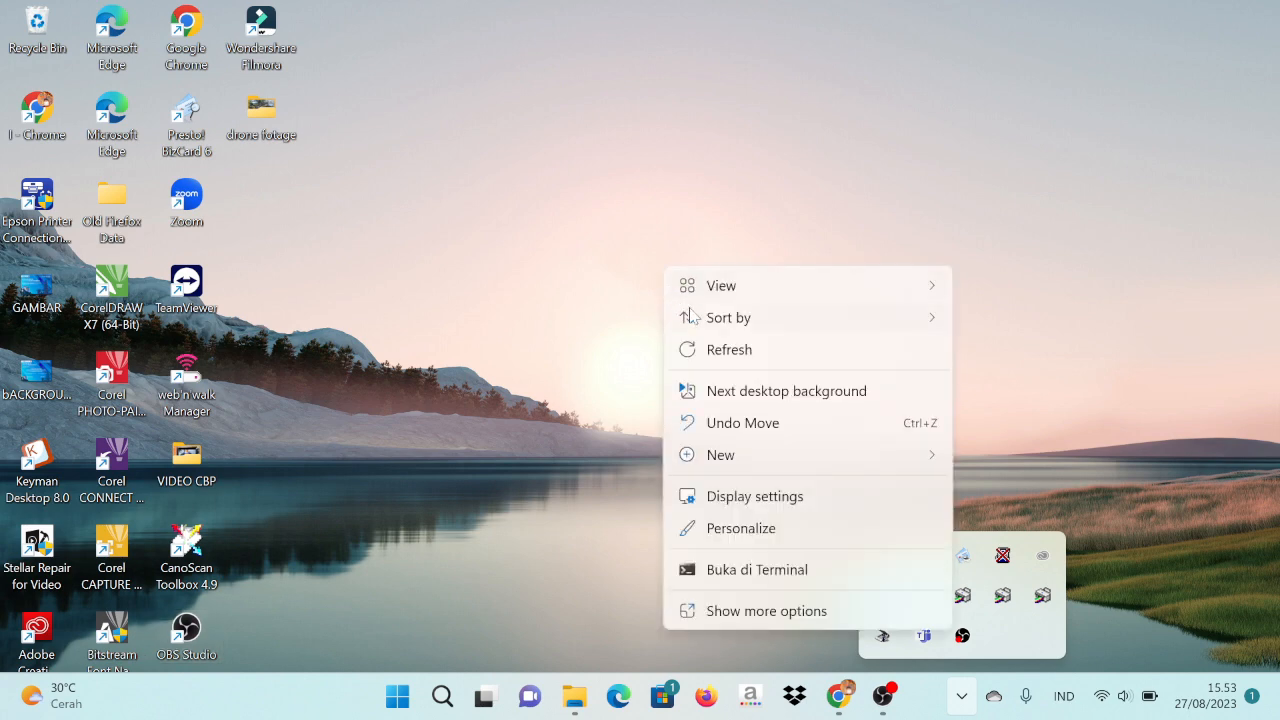
click(727, 352)
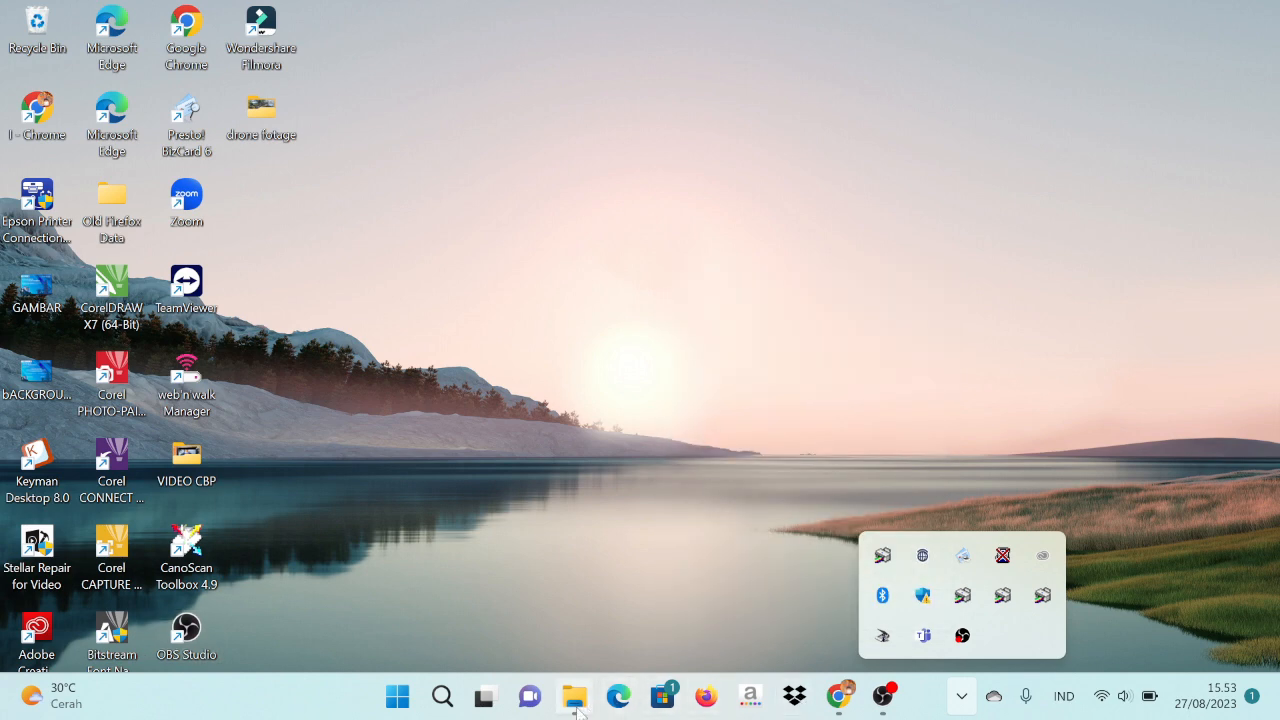
Upload "Surat Undangan Rapat MKKS Agustus 2023" from the Downloads folder into the open "Bukti Dukung SKP Sikepo 2023" Drive folder.
click(574, 697)
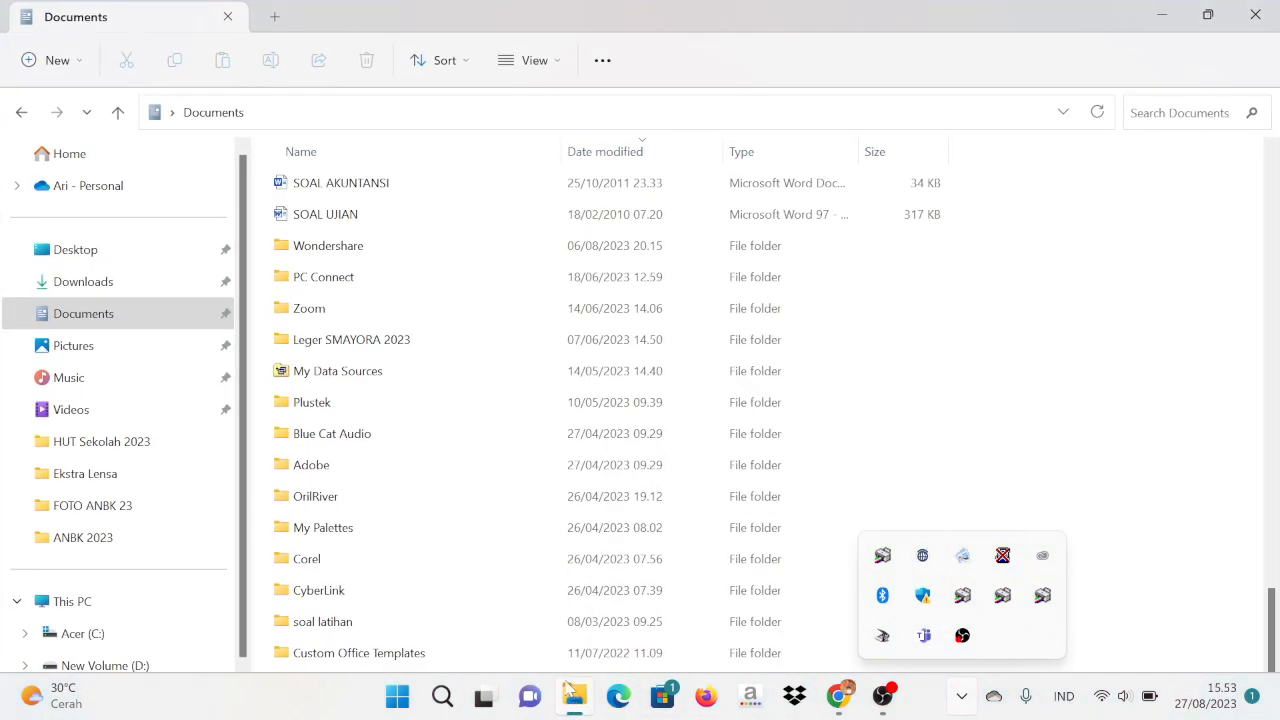
click(123, 287)
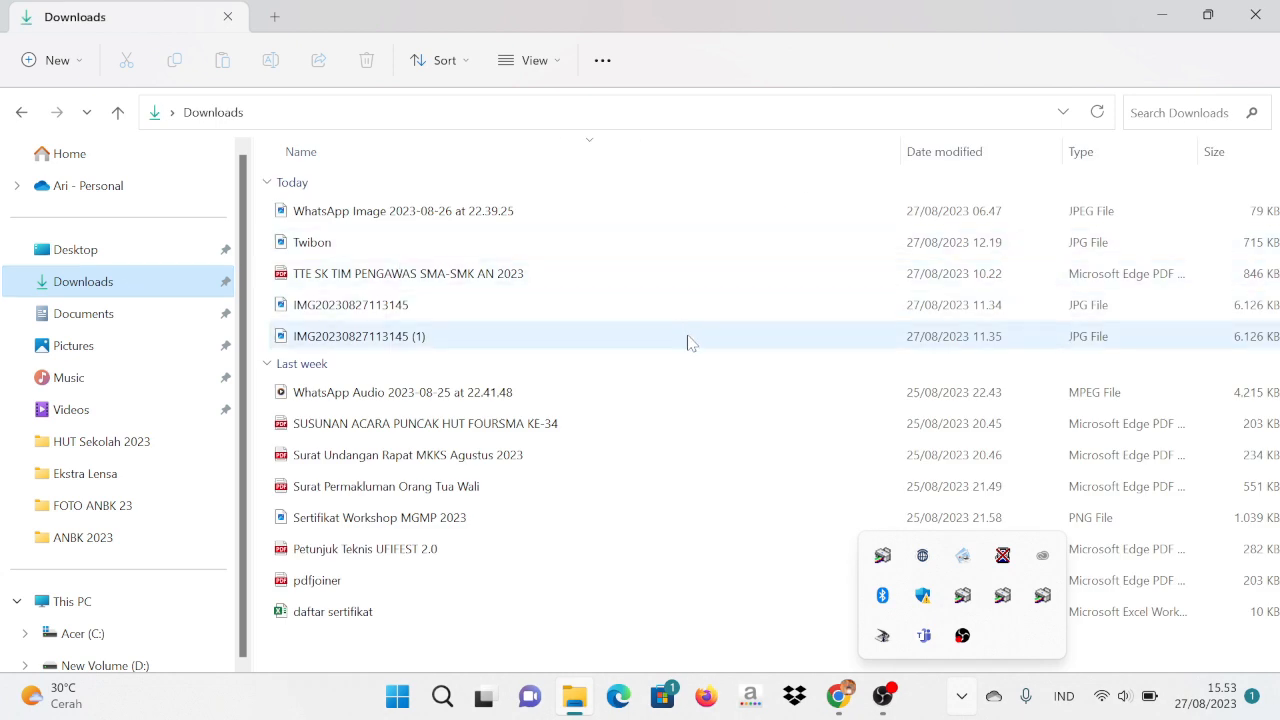
mouse_move(738, 348)
click(537, 462)
click(1207, 14)
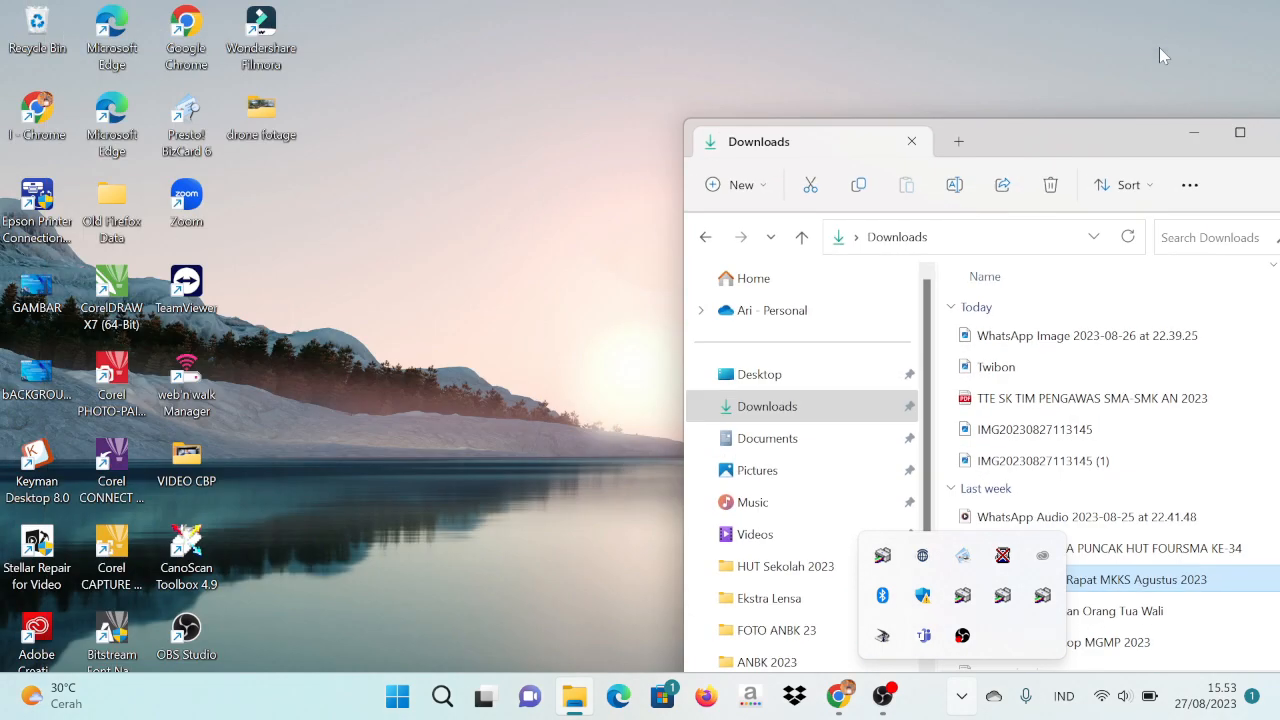
click(841, 697)
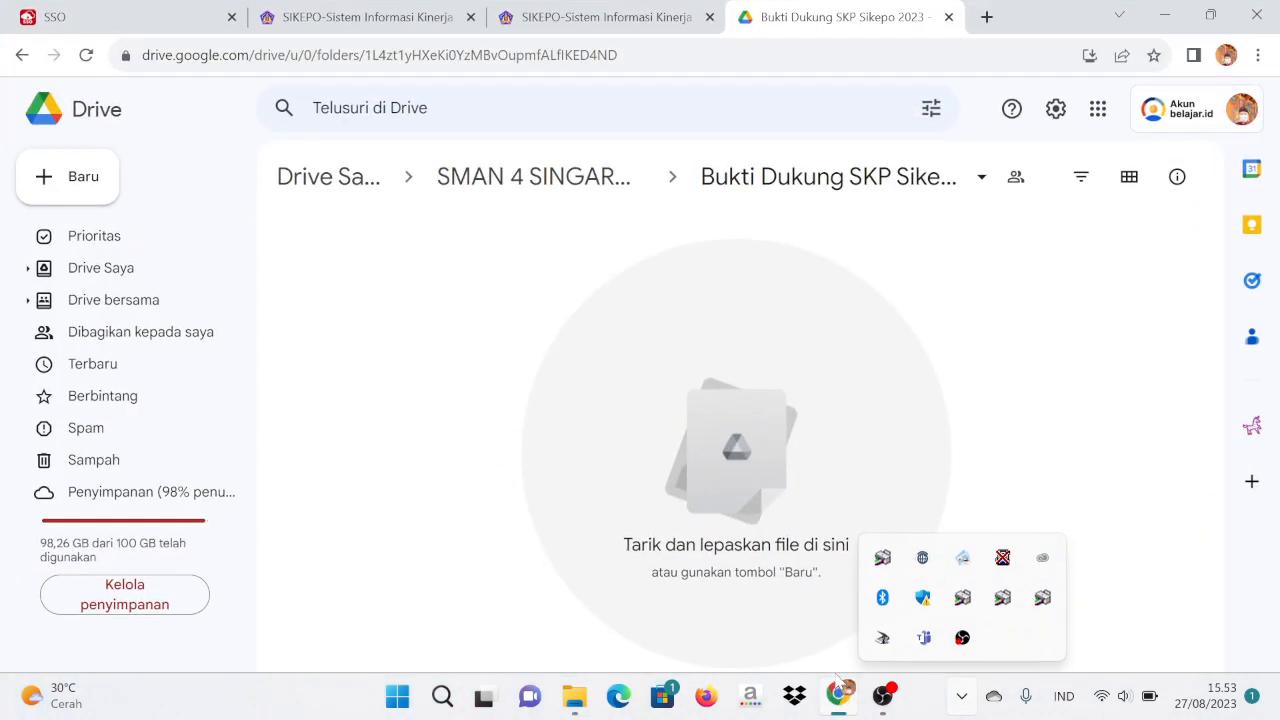
mouse_move(877, 715)
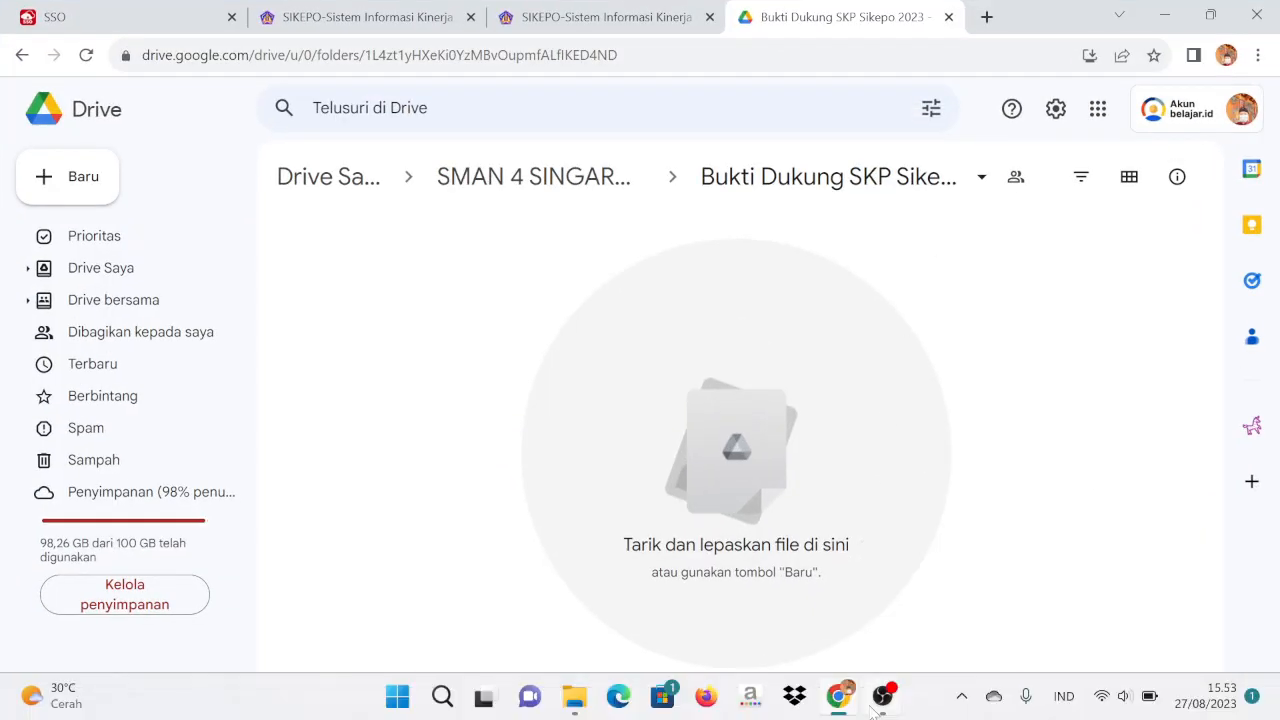
click(576, 697)
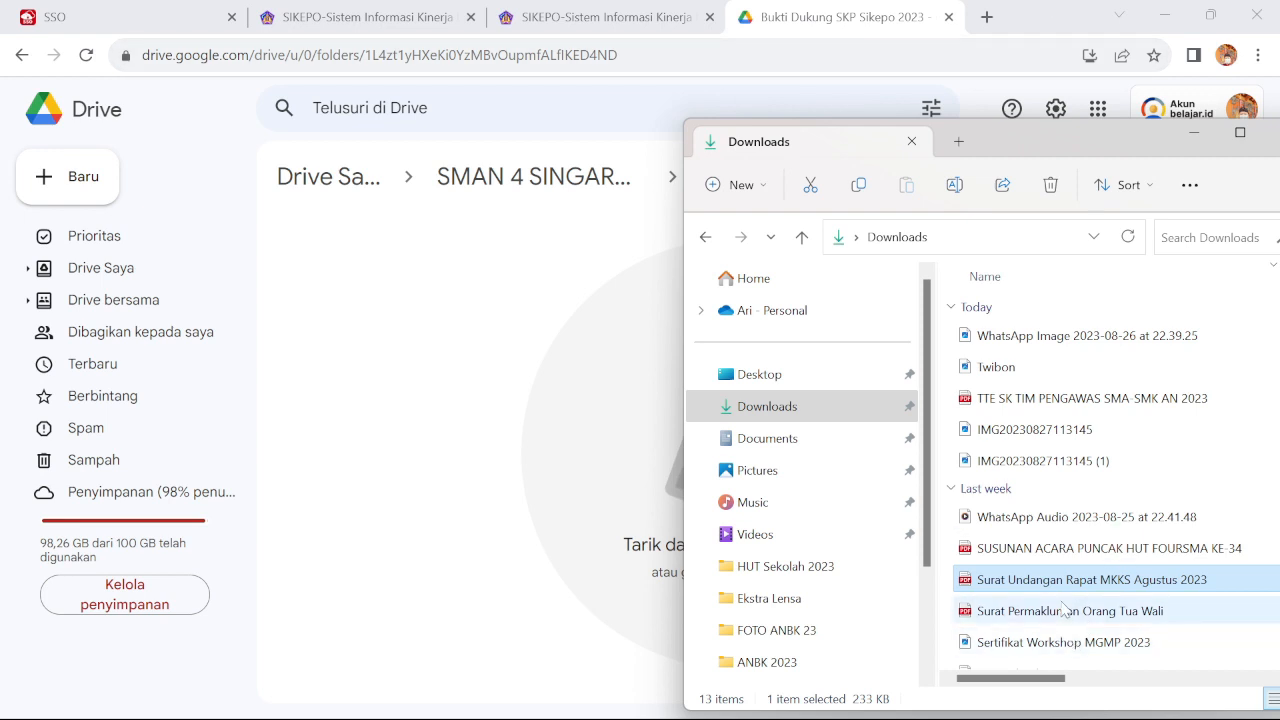
drag(1065, 583, 566, 544)
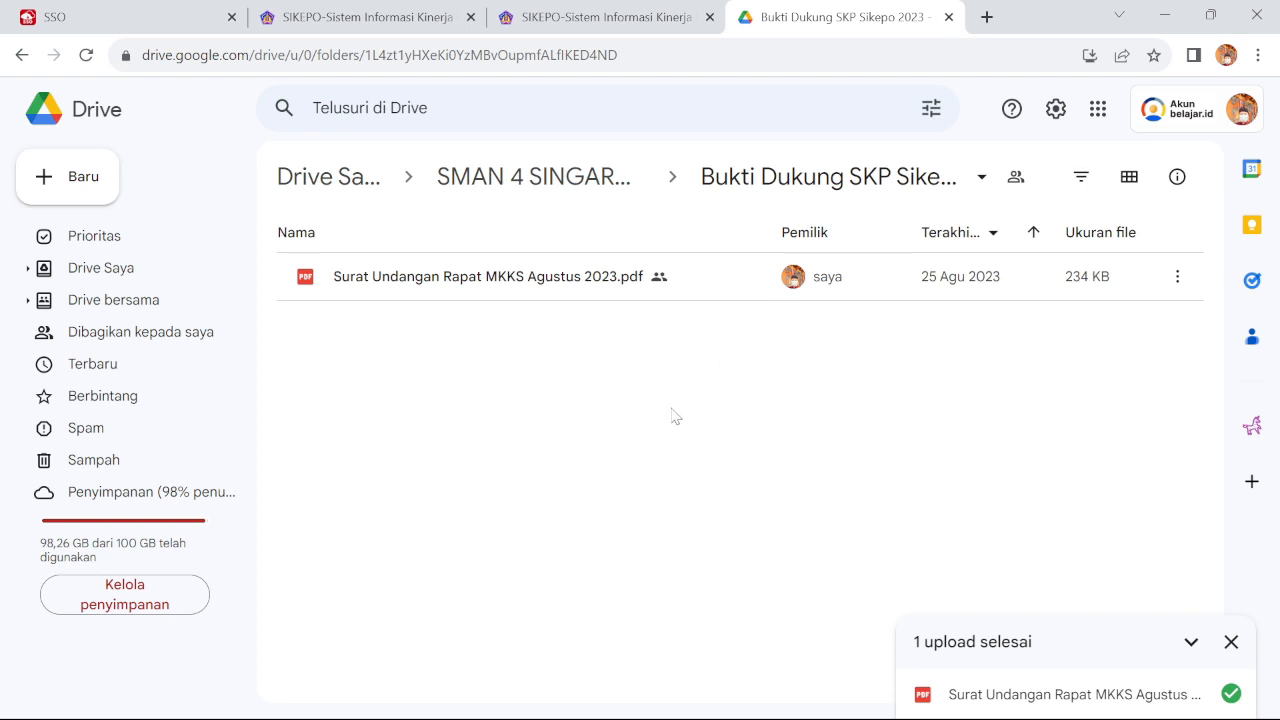
Share the uploaded invitation PDF with "Siapa saja yang memiliki link" and copy its link.
click(488, 292)
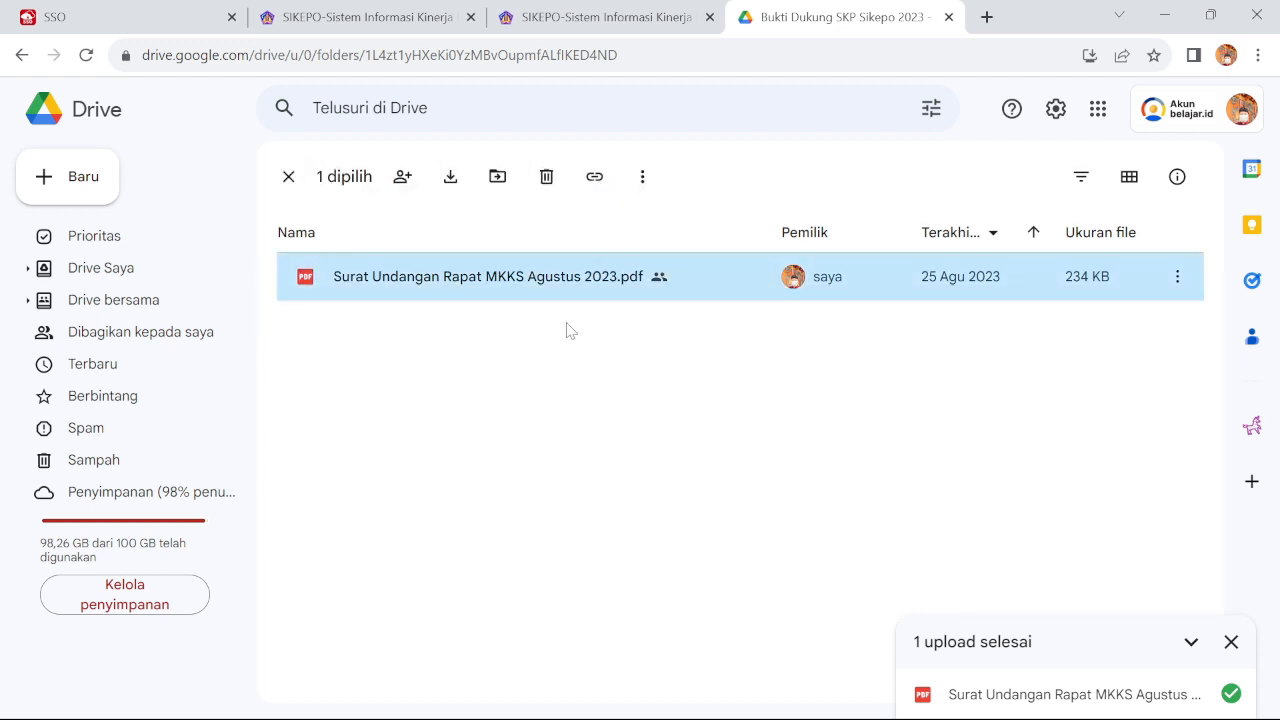
right_click(521, 274)
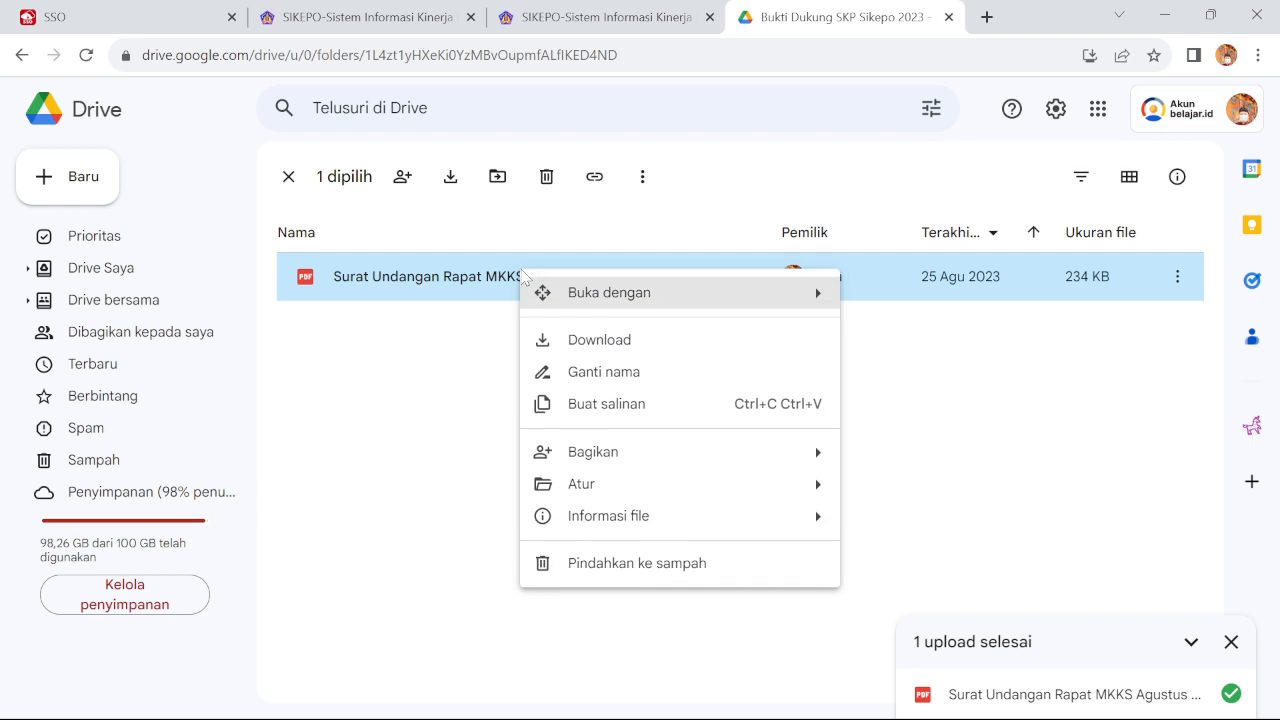
mouse_move(617, 452)
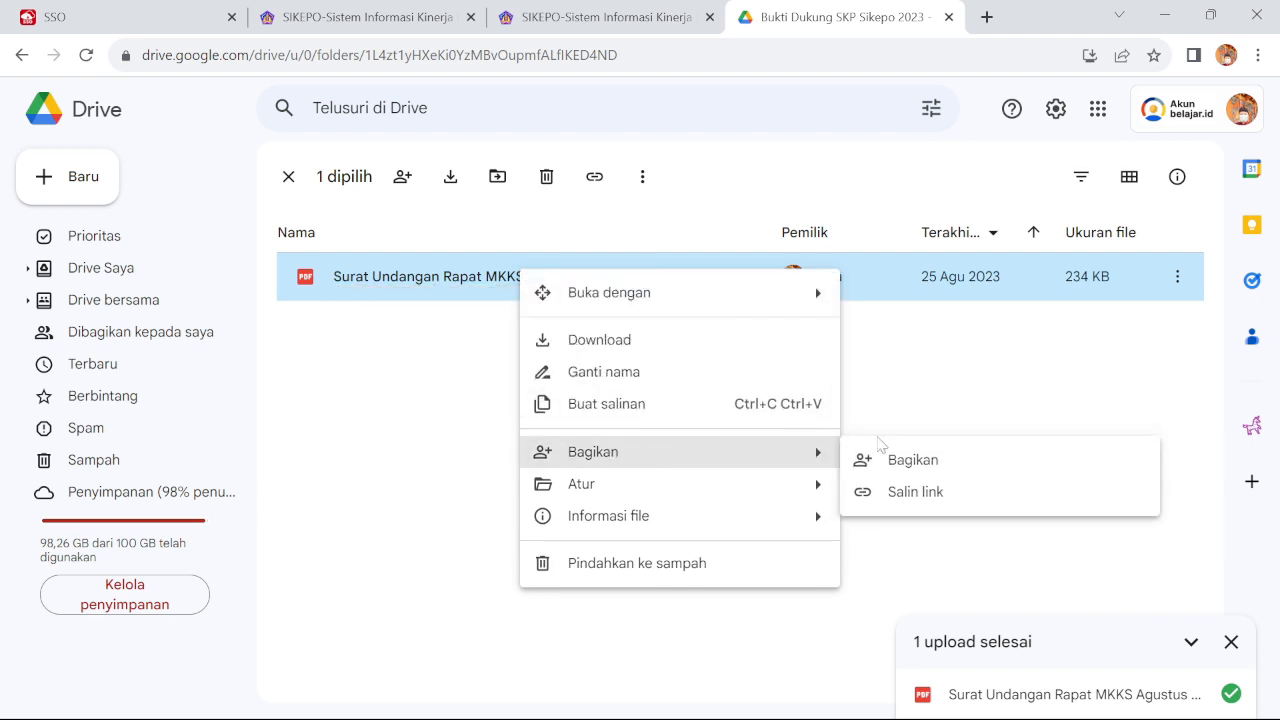
click(891, 468)
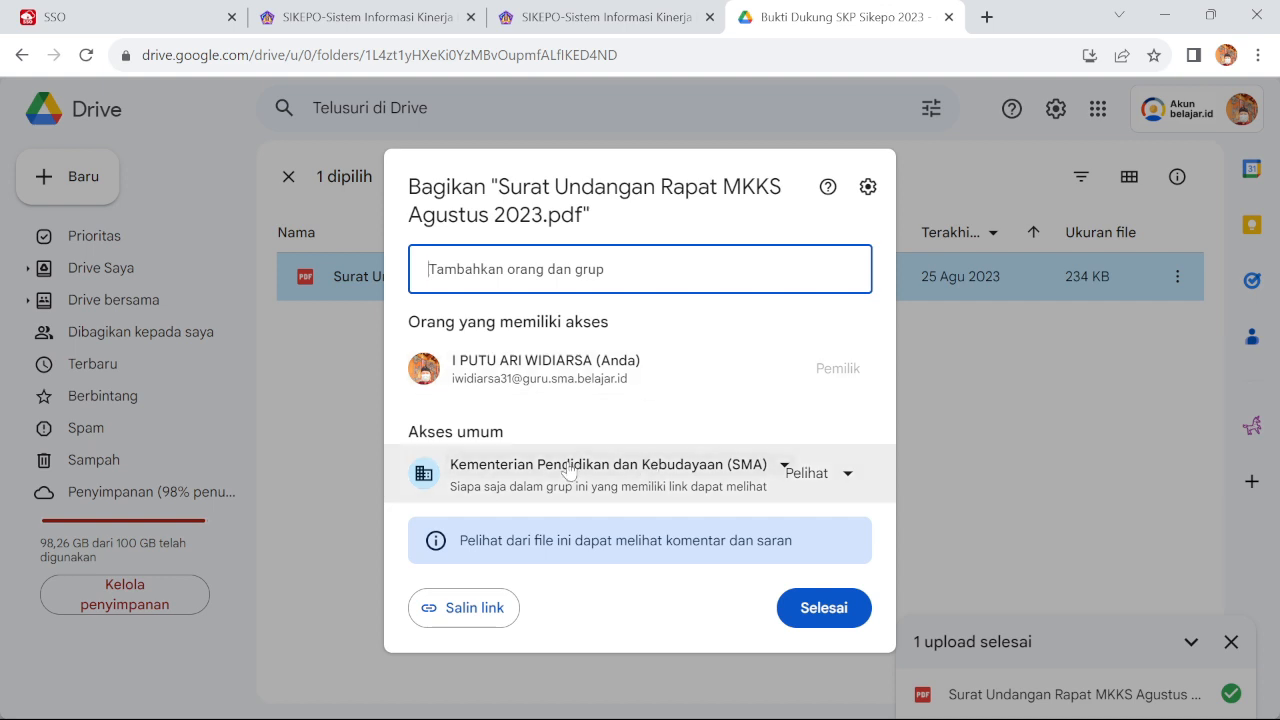
click(680, 468)
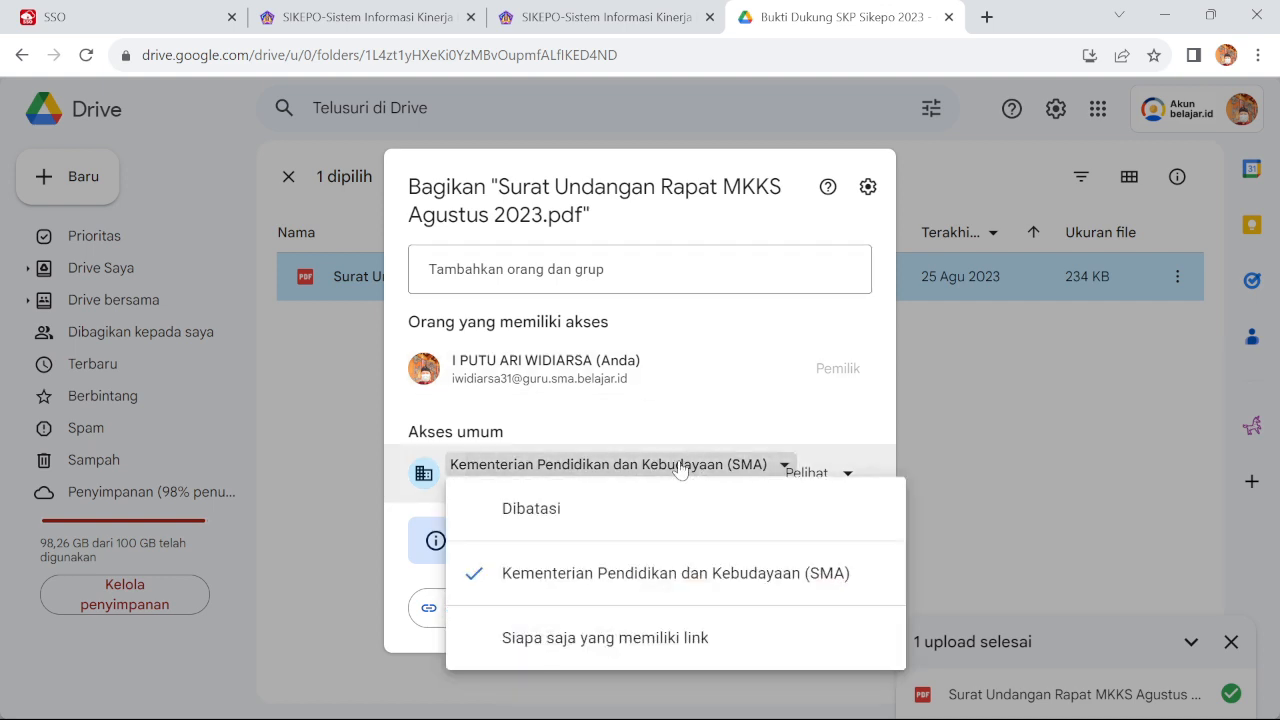
click(605, 645)
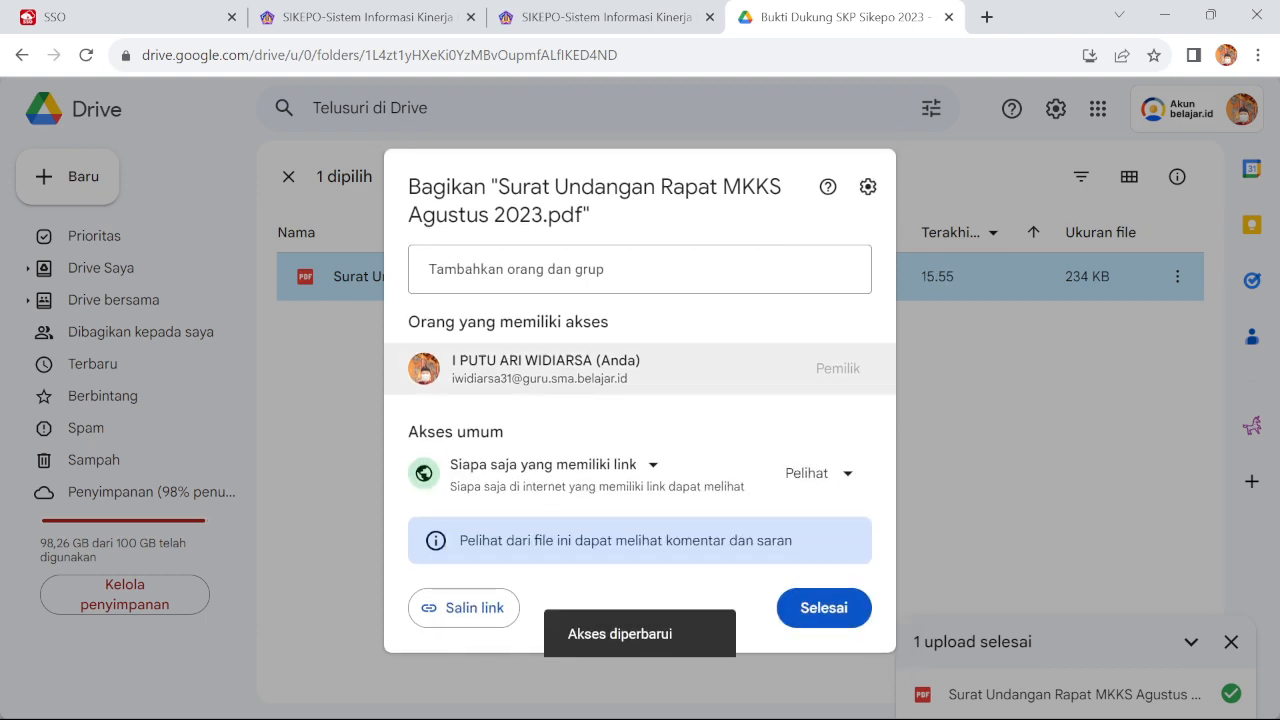
click(457, 608)
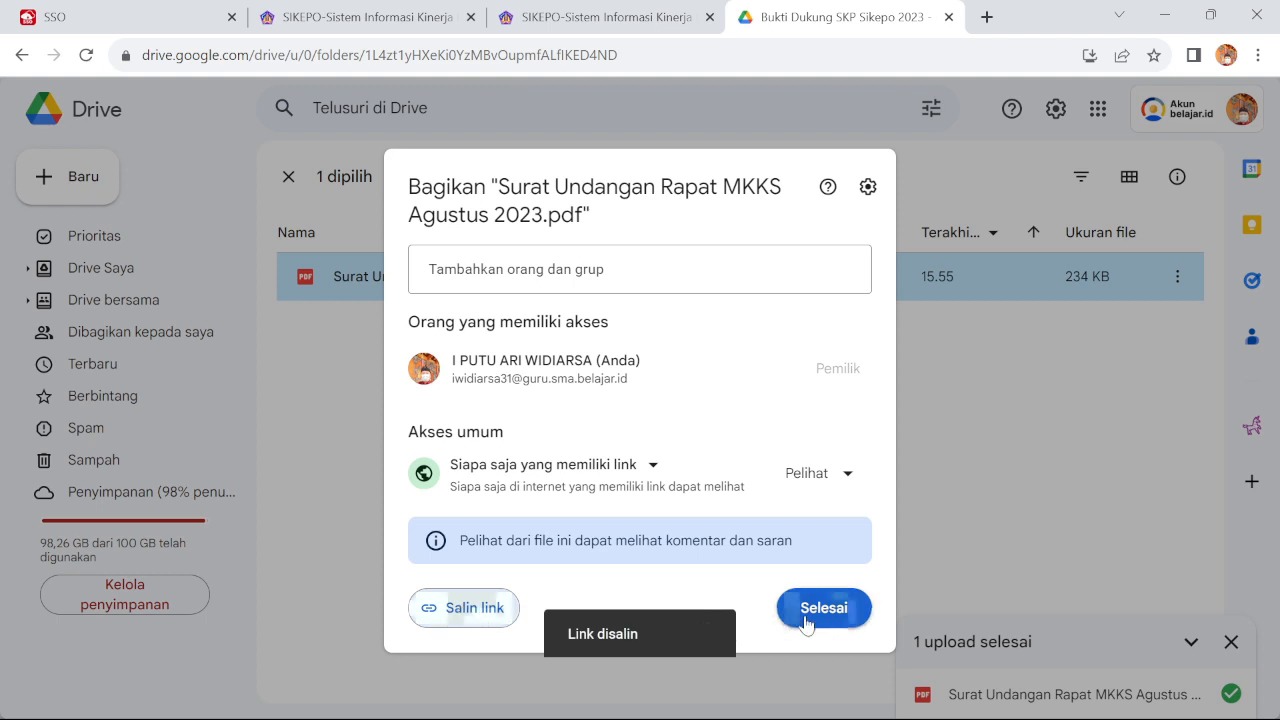
click(806, 608)
Return to the SIKEPO achievement form, paste the copied Drive link as Bukti Dukung, and save the achievement.
click(578, 10)
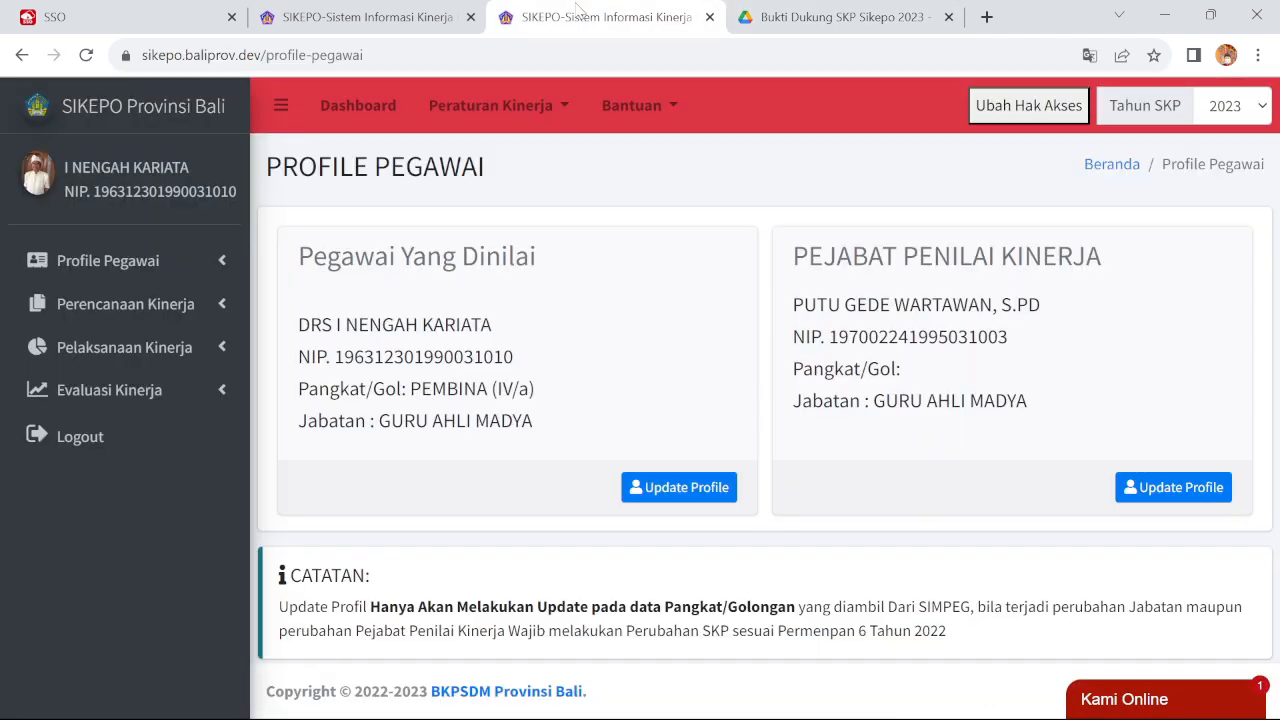
click(370, 17)
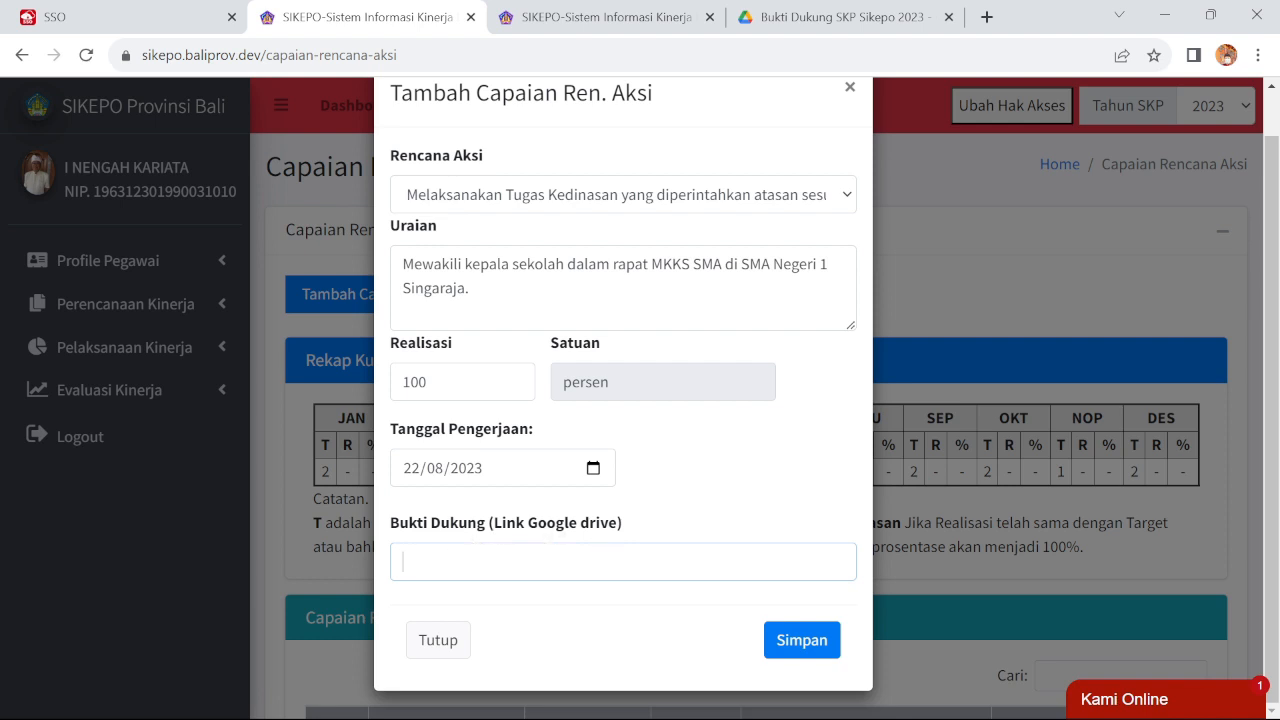
right_click(420, 560)
click(471, 392)
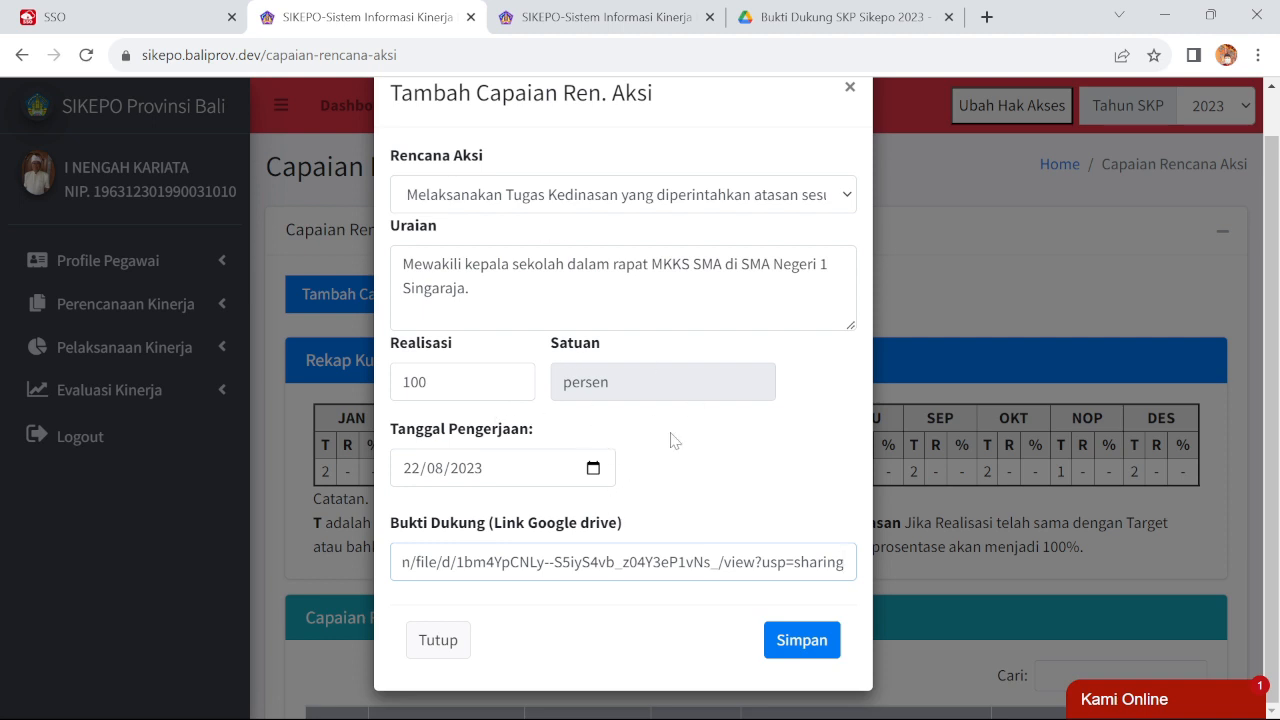
click(805, 640)
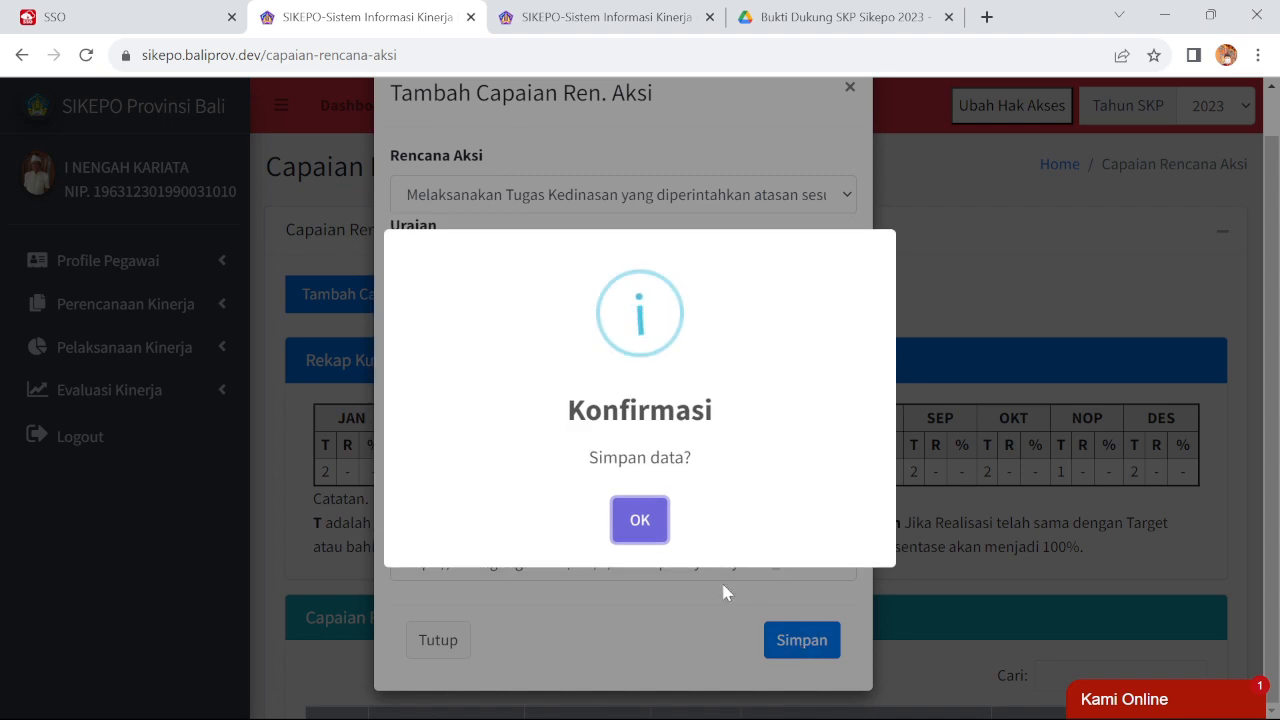
click(640, 520)
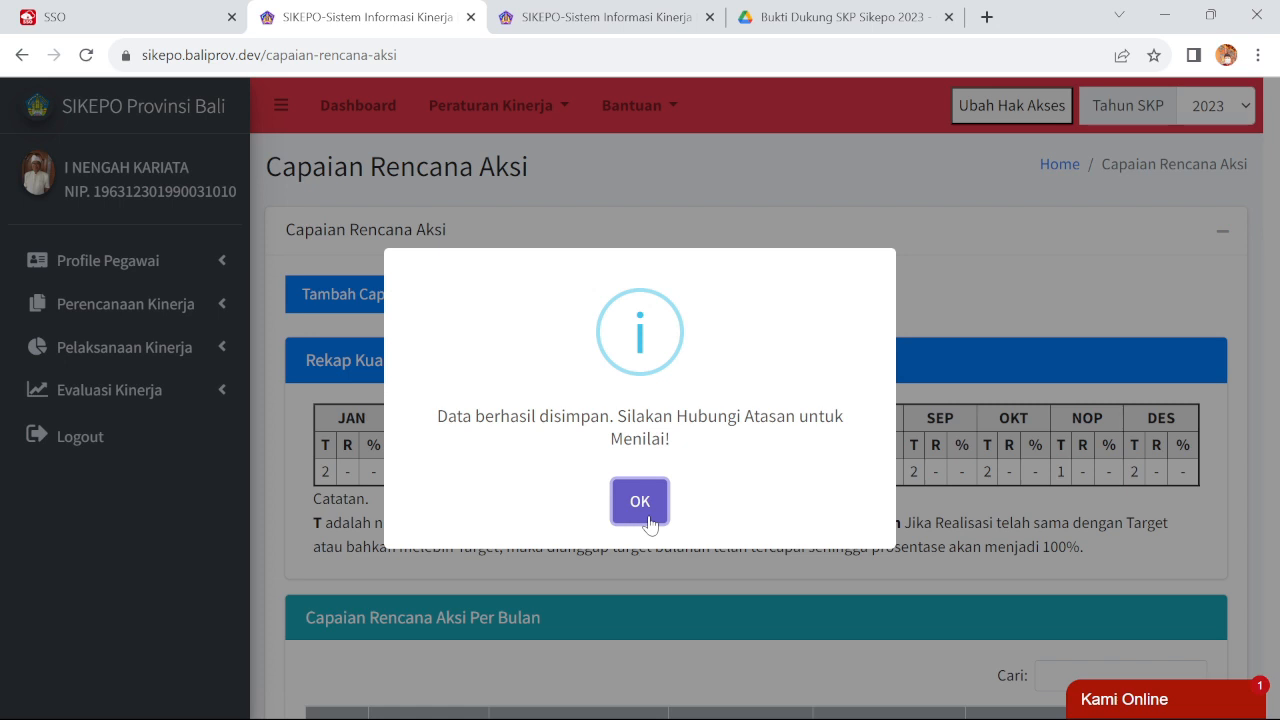
click(640, 502)
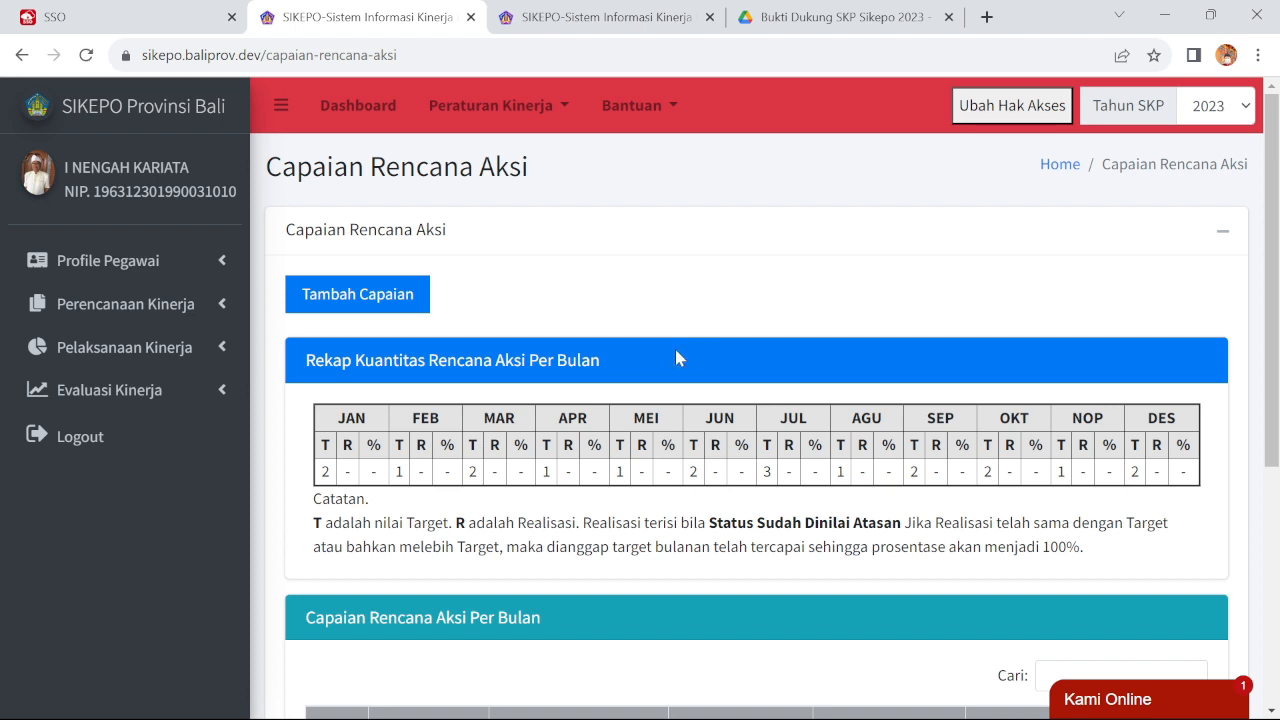
Expand the Pelaksanaan Kinerja section and review the saved entry in the Capaian Rencana Aksi Per Bulan table.
click(218, 305)
click(224, 348)
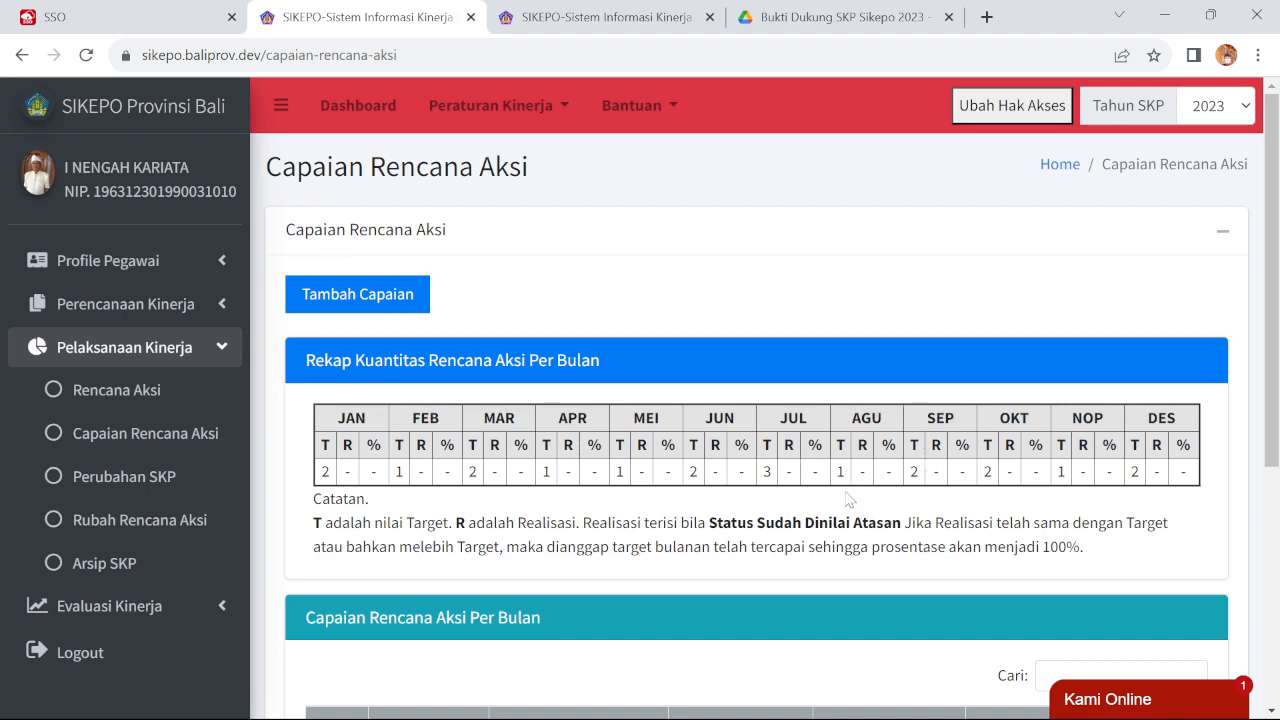
scroll(840, 512, down, 2)
scroll(826, 522, down, 2)
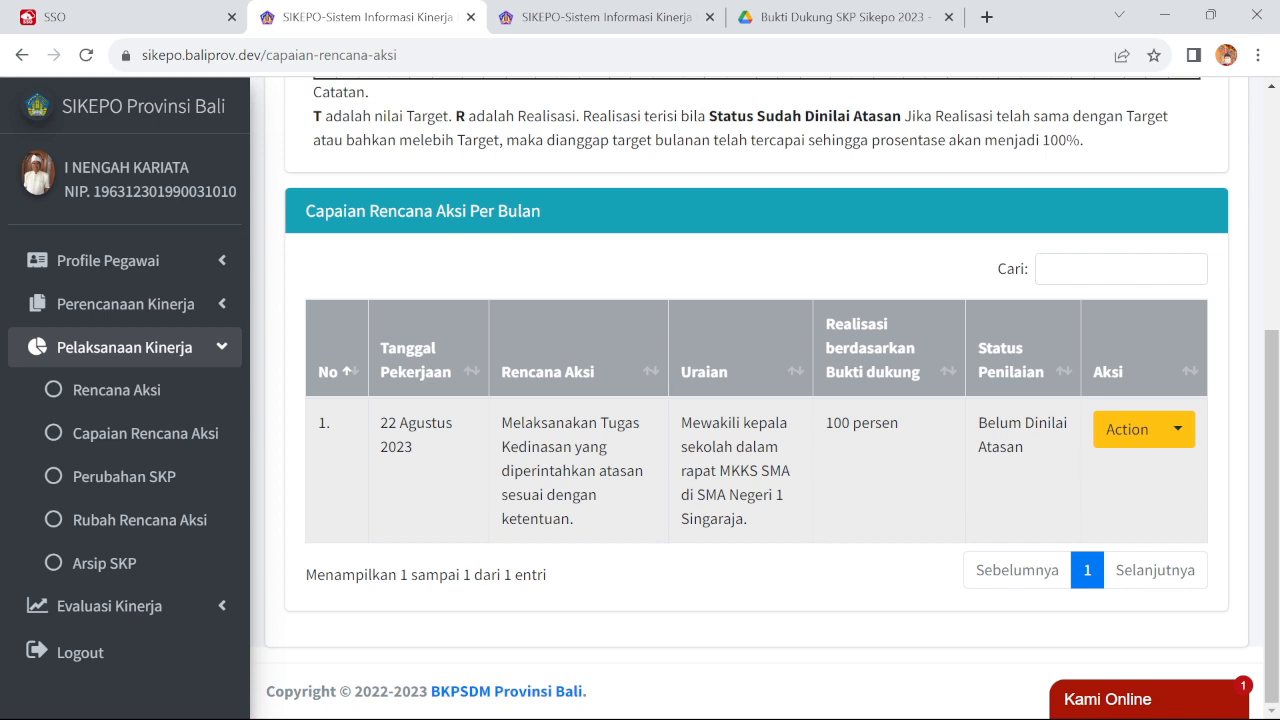
View the Dialog atasan message form for the 22 Agustus 2023 achievement, close it without a message, and go back one page.
click(1180, 430)
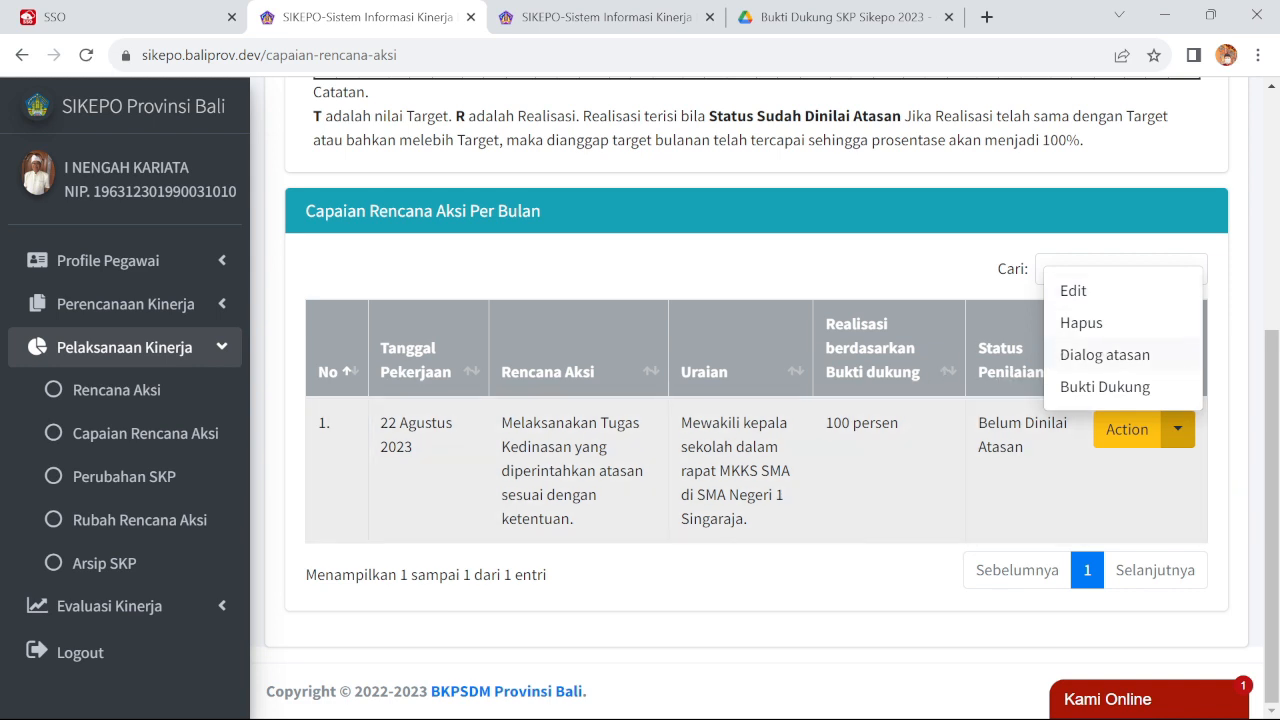
click(1099, 360)
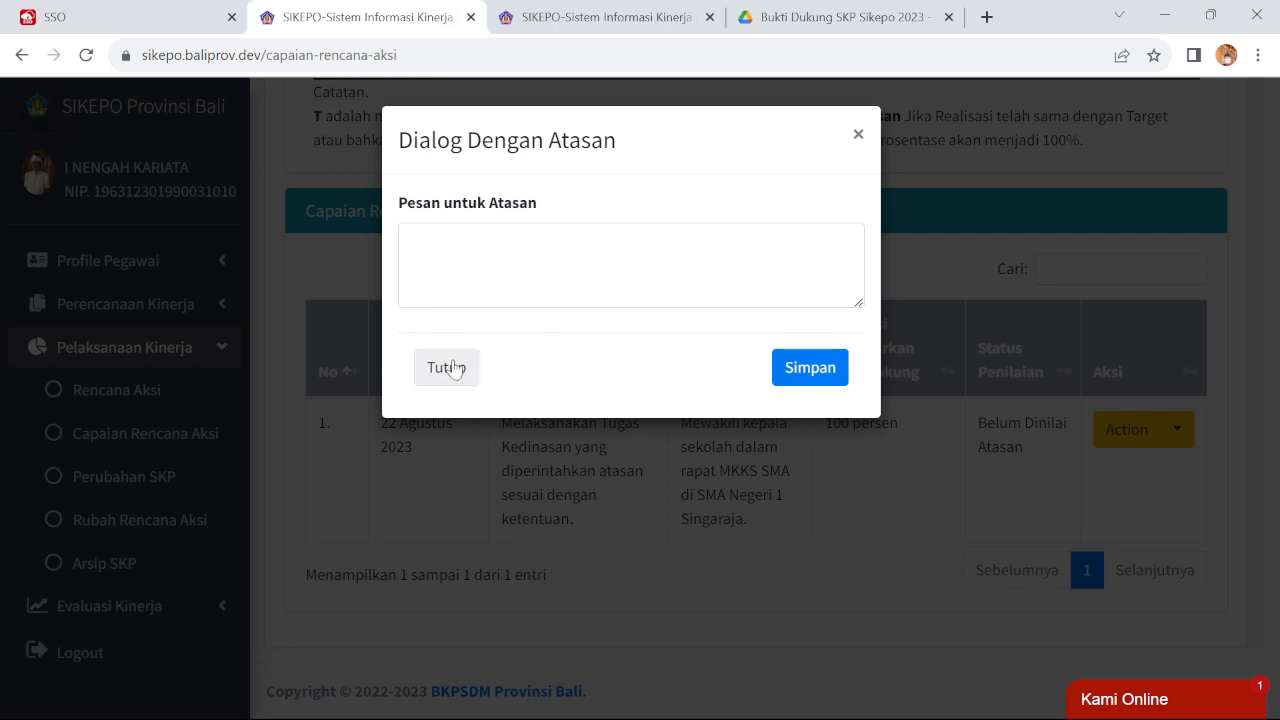
click(858, 137)
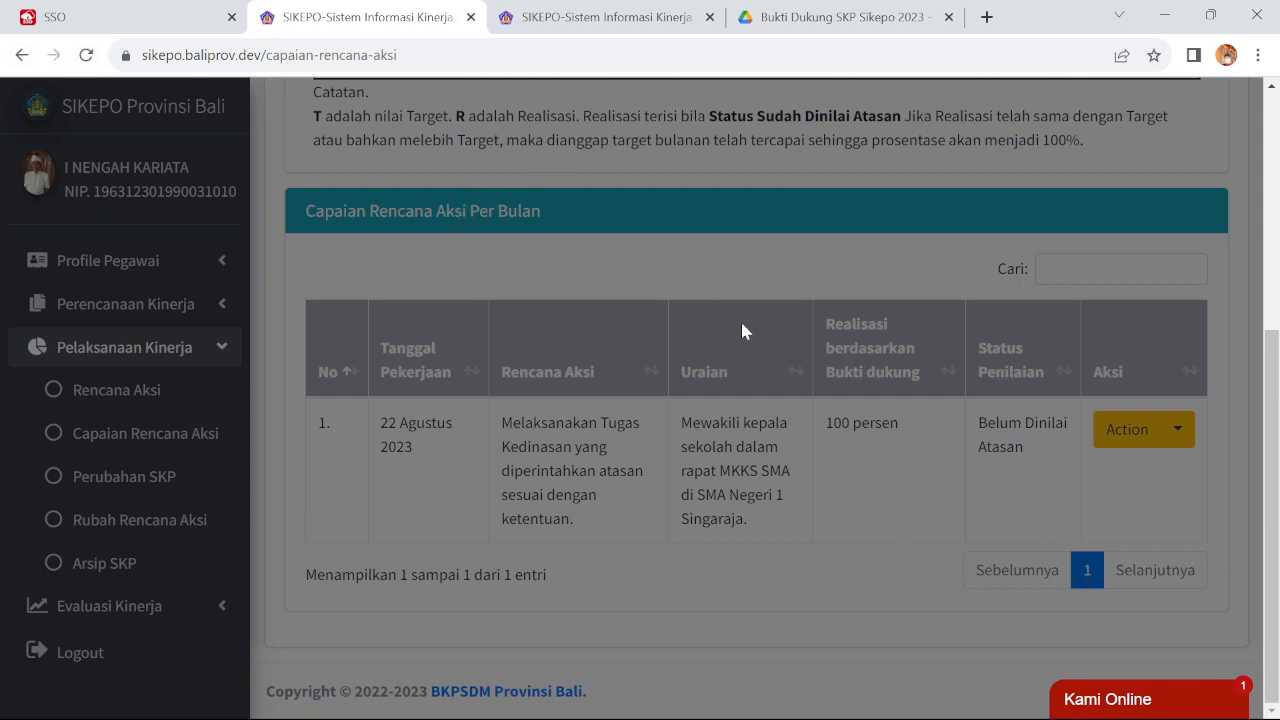
scroll(785, 325, up, 5)
scroll(788, 316, down, 5)
click(22, 55)
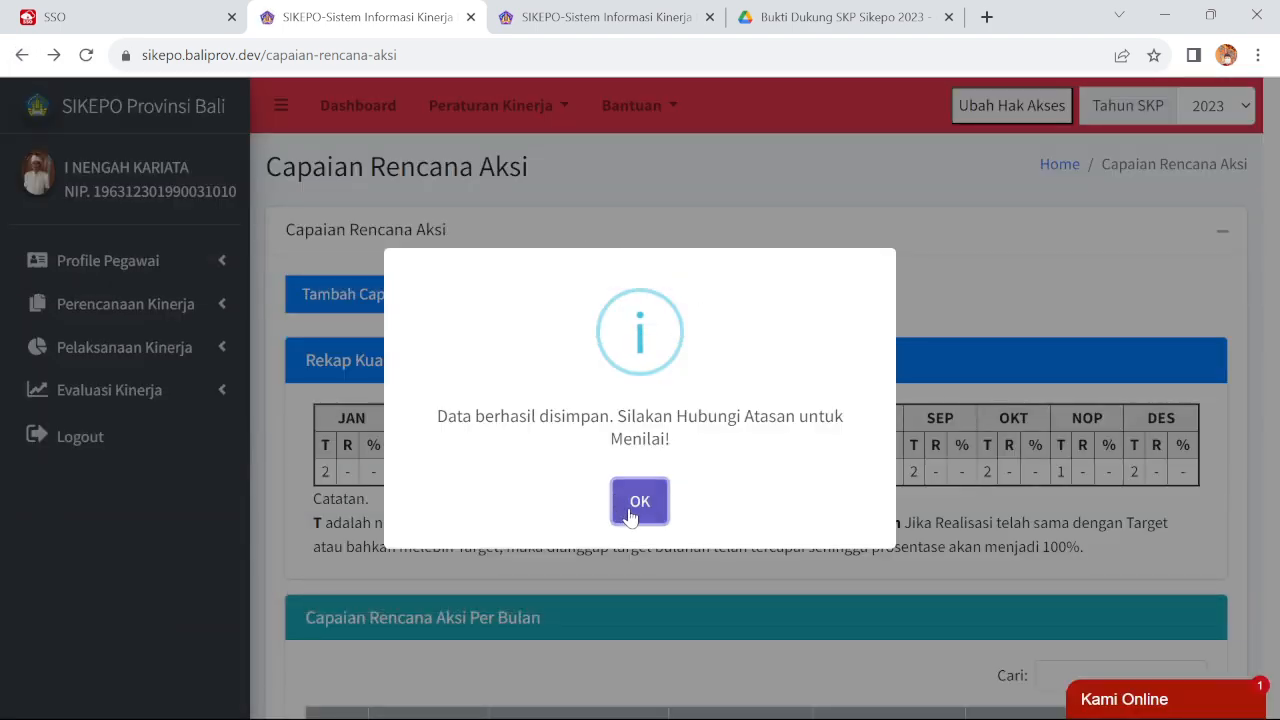
Dismiss the saved-data notice and open the Bukti Dukung of the 22 Agustus 2023 achievement.
click(640, 502)
scroll(785, 455, down, 4)
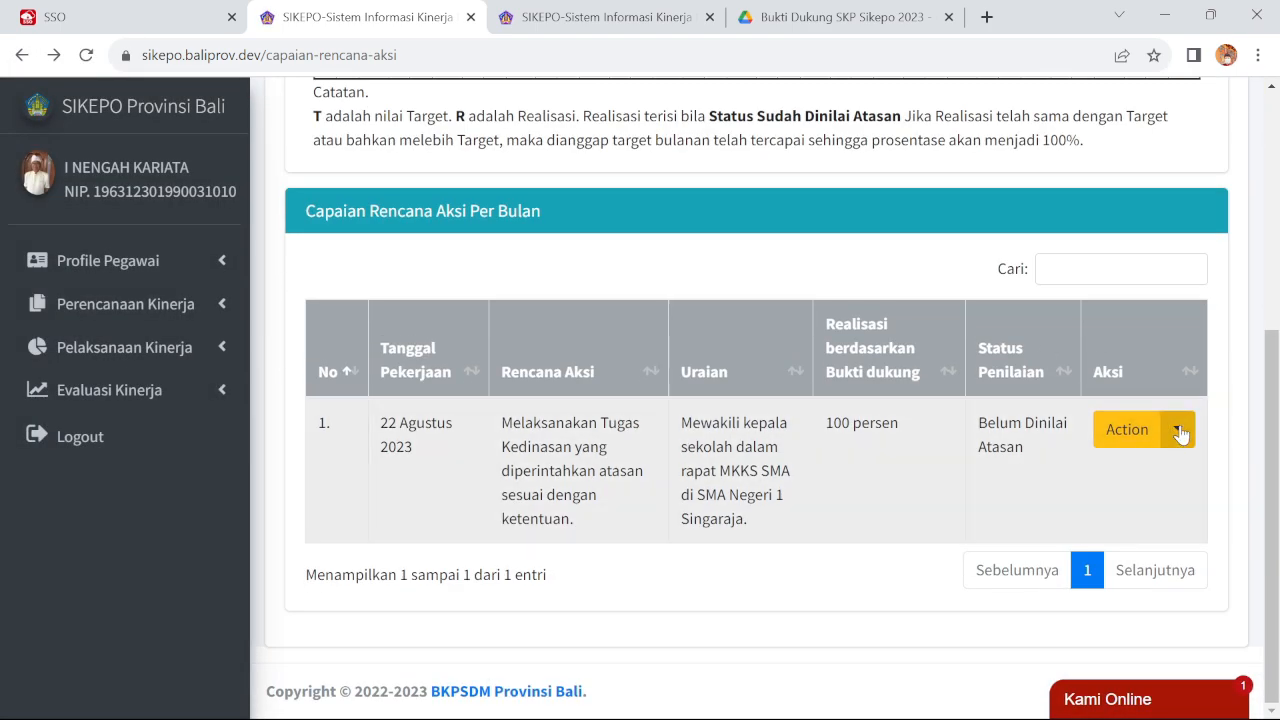
click(1178, 429)
click(1124, 386)
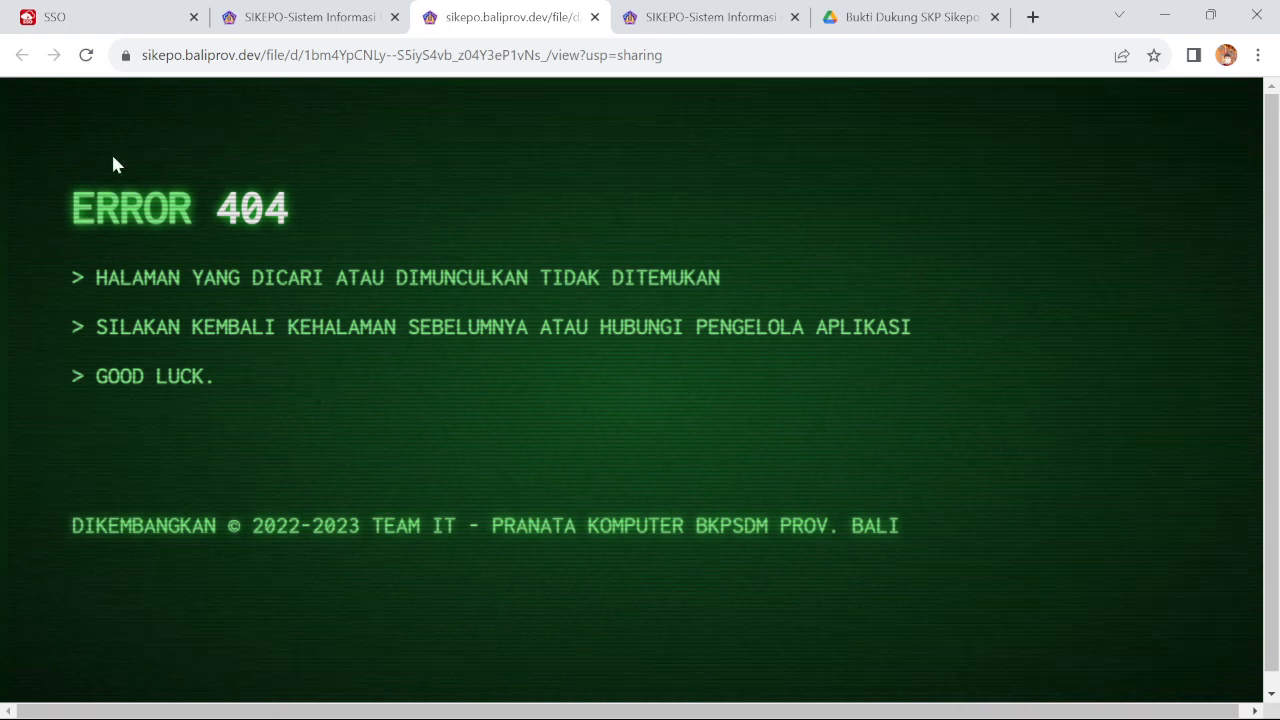
Close the page opened from the evidence link and return to the Capaian Rencana Aksi page.
click(310, 17)
click(537, 12)
click(645, 14)
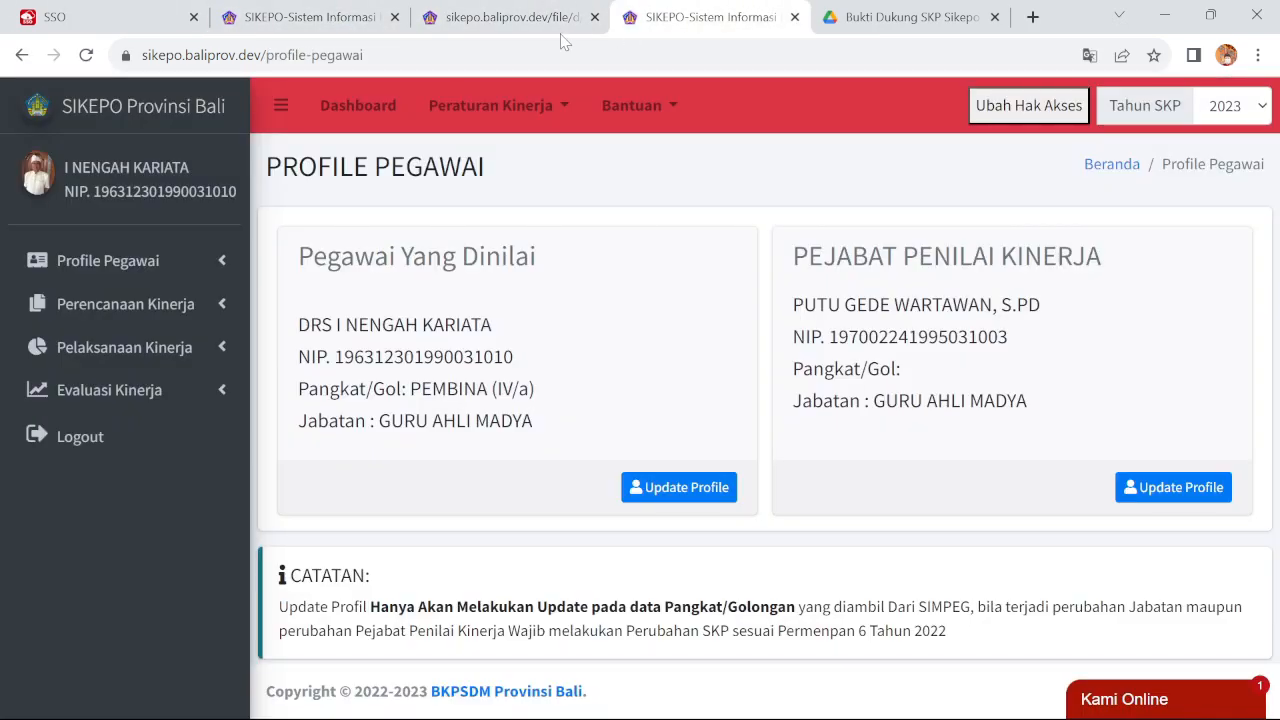
click(547, 20)
click(595, 17)
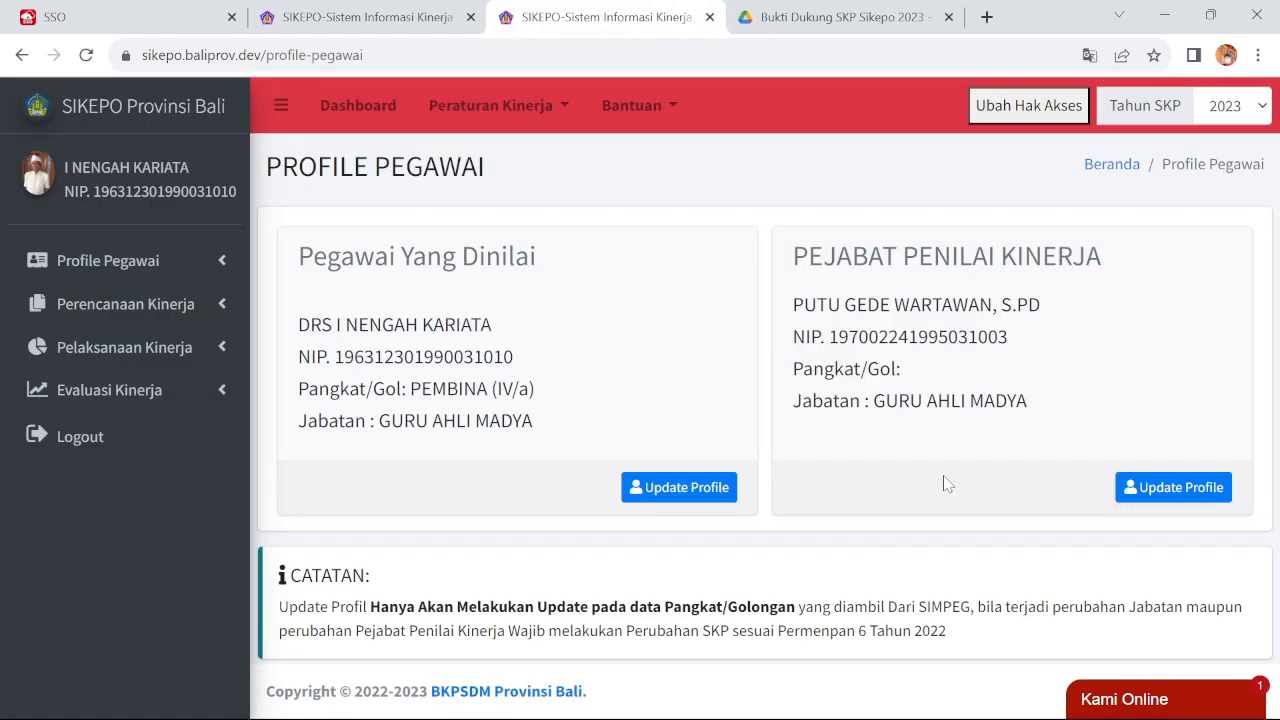
click(345, 12)
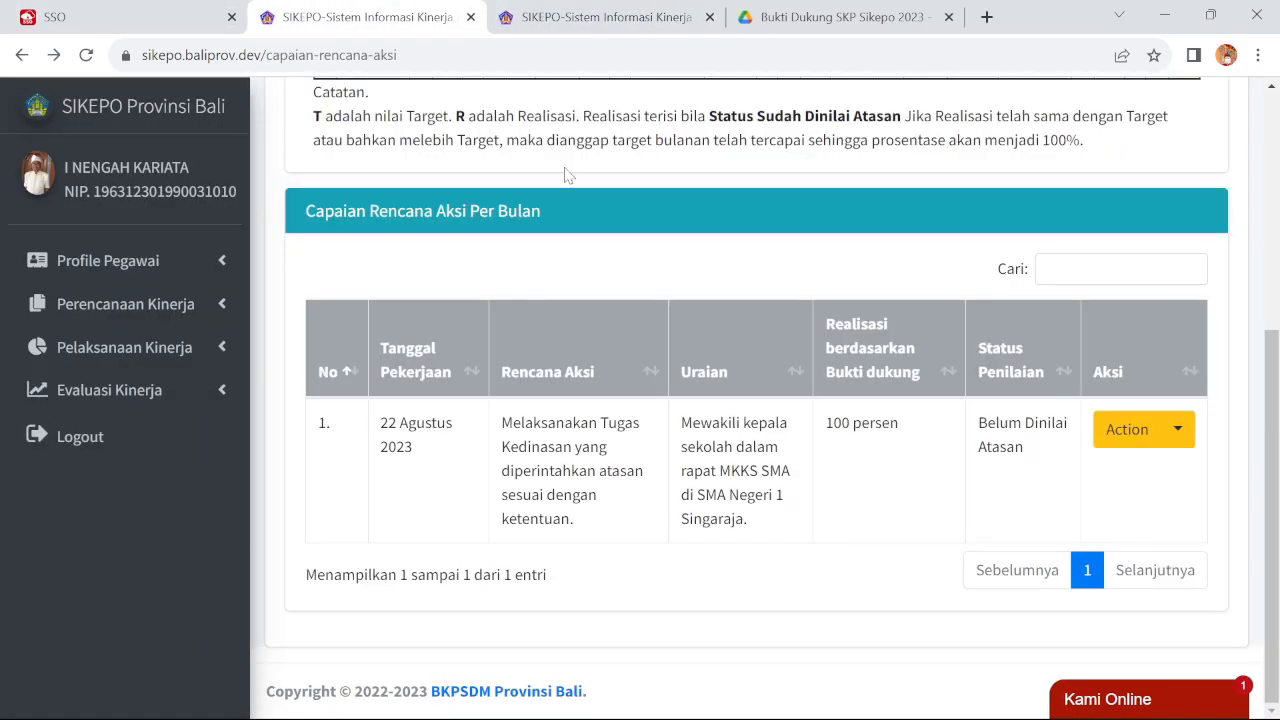
Review the Capaian Rencana Aksi Per Bulan table and the actions available for the 22 Agustus 2023 entry.
scroll(645, 316, up, 3)
scroll(757, 382, down, 2)
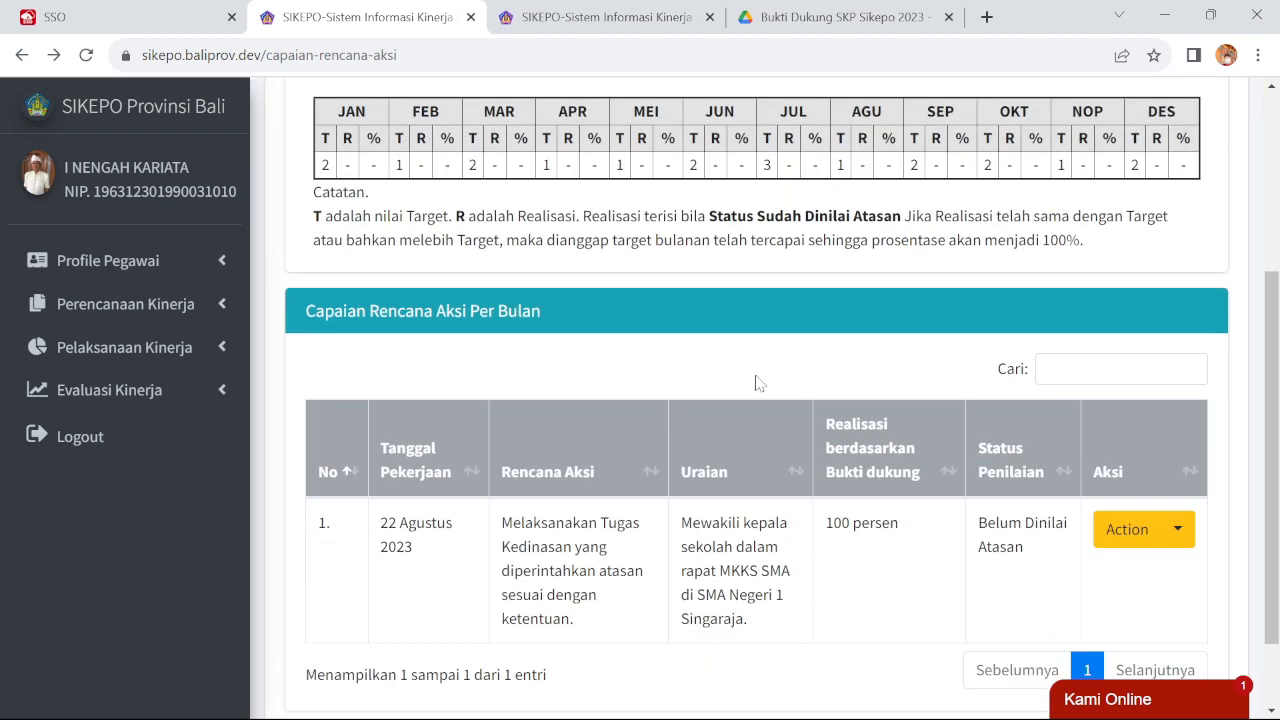
click(1177, 532)
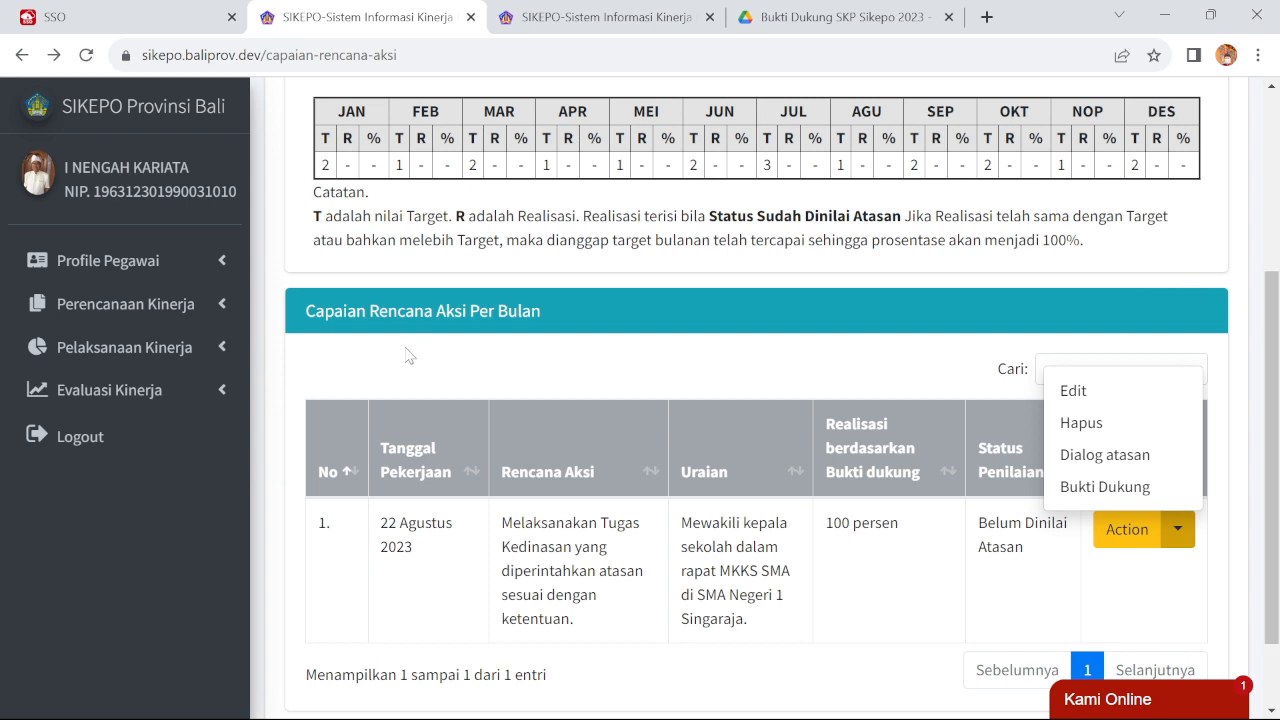
click(378, 369)
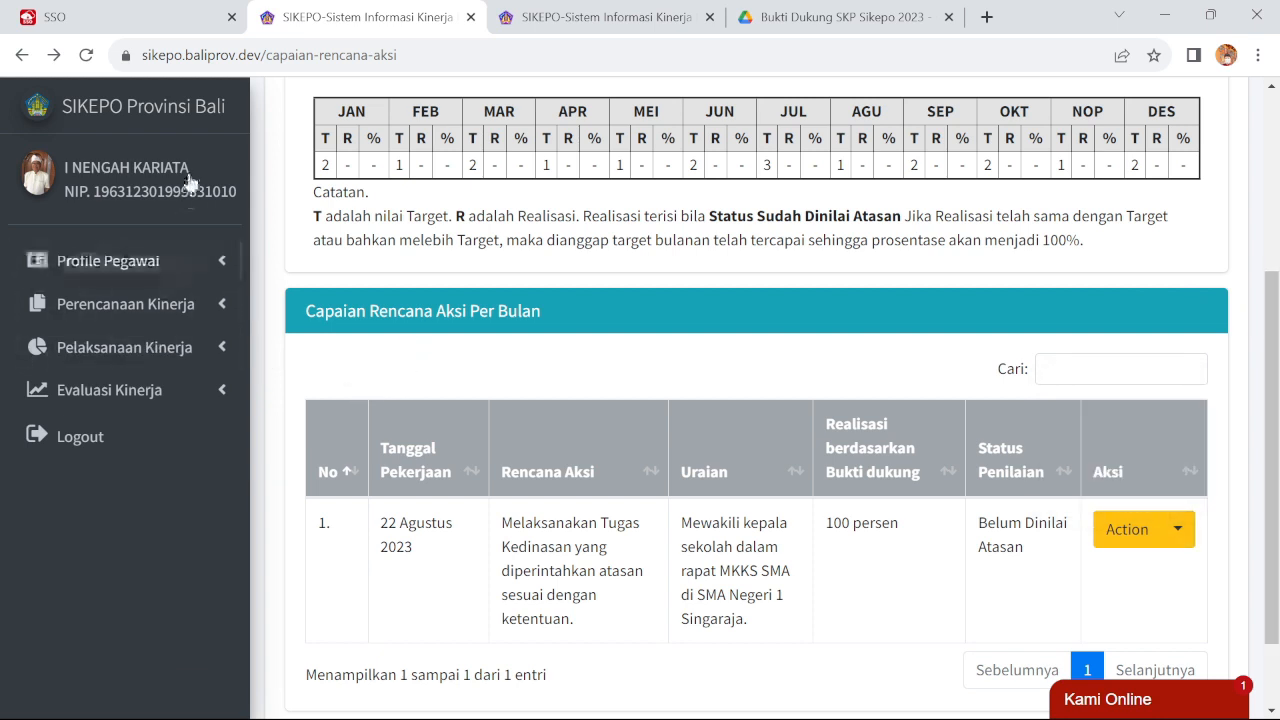
View the Perubahan SKP page, and the Rubah Rencana Aksi page with its option for requesting a change.
click(218, 350)
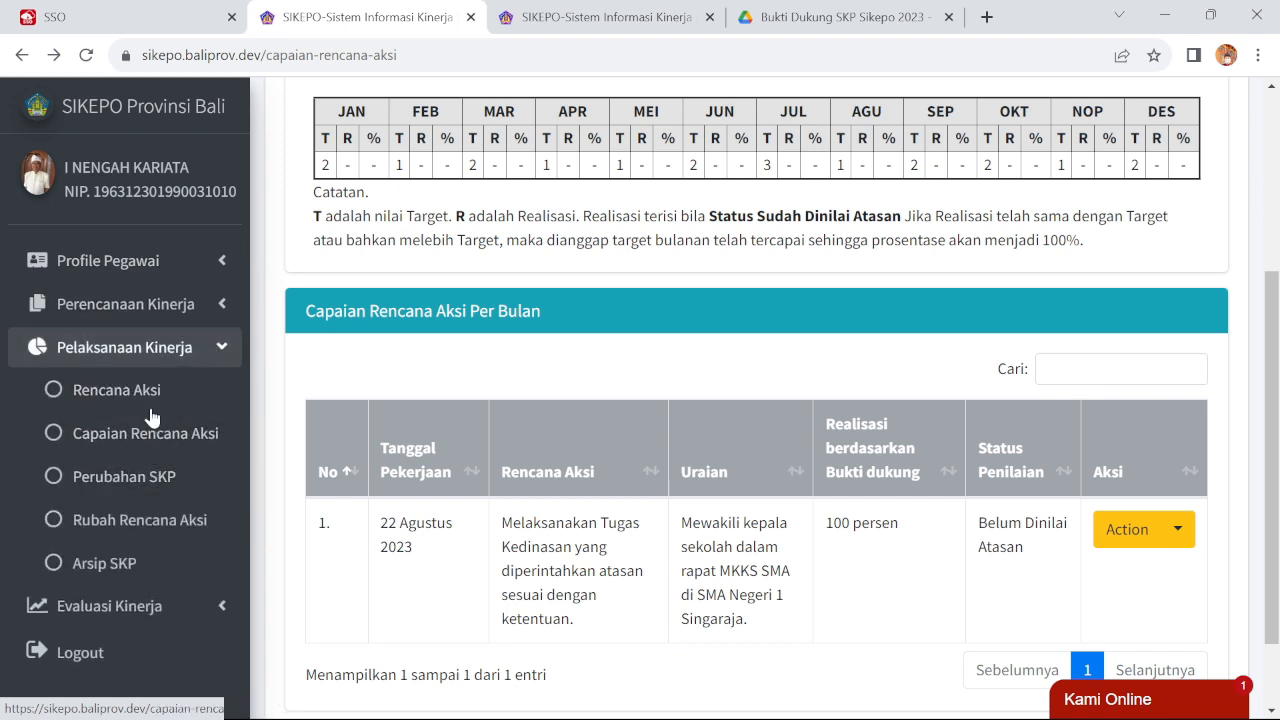
click(164, 484)
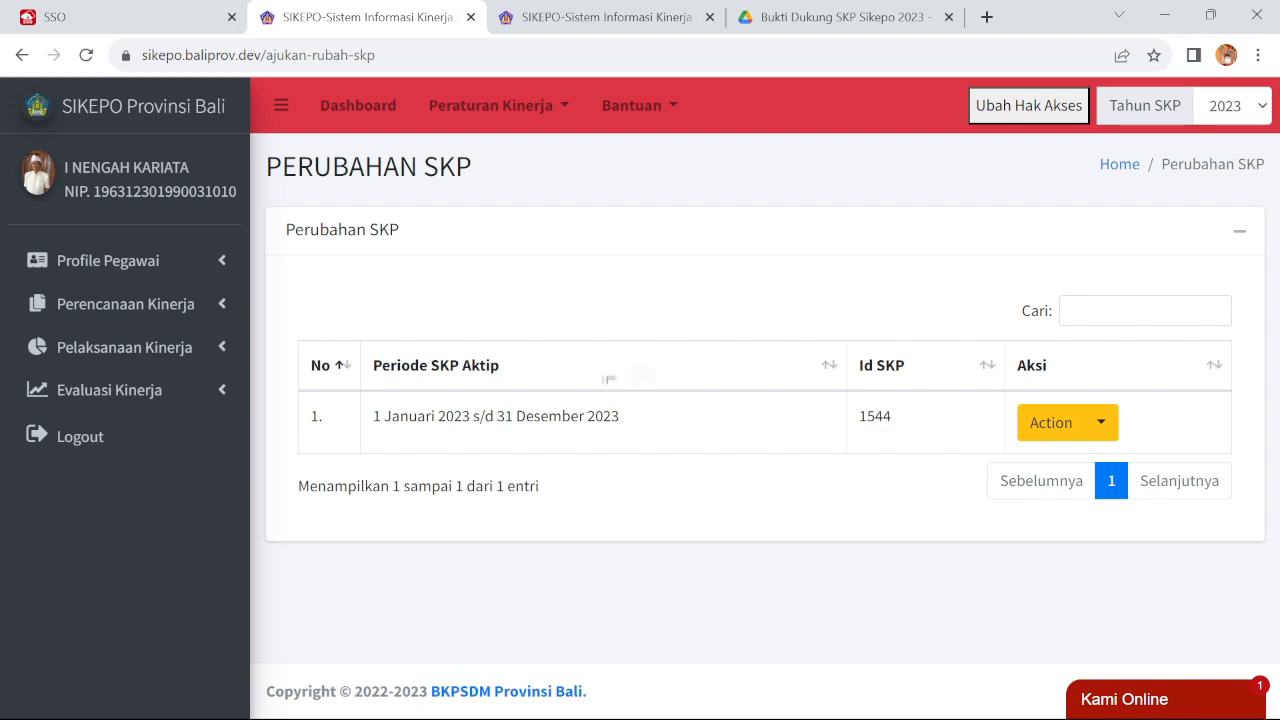
click(217, 356)
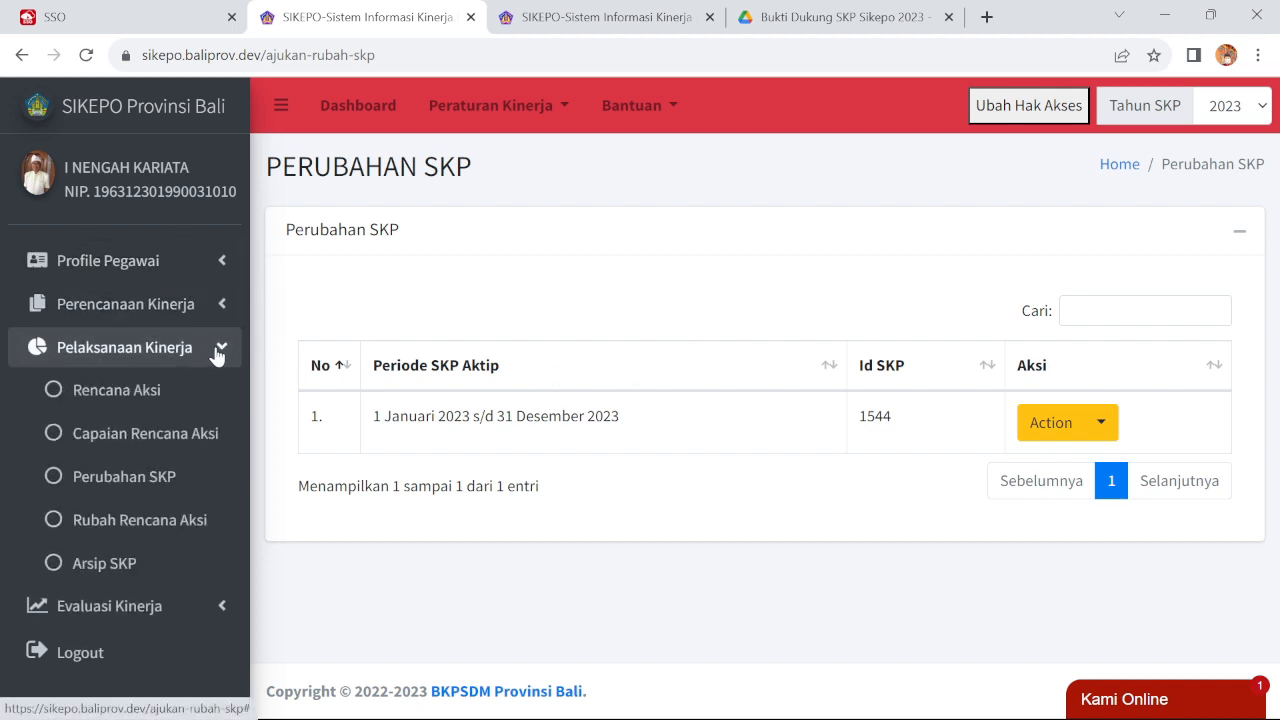
click(170, 520)
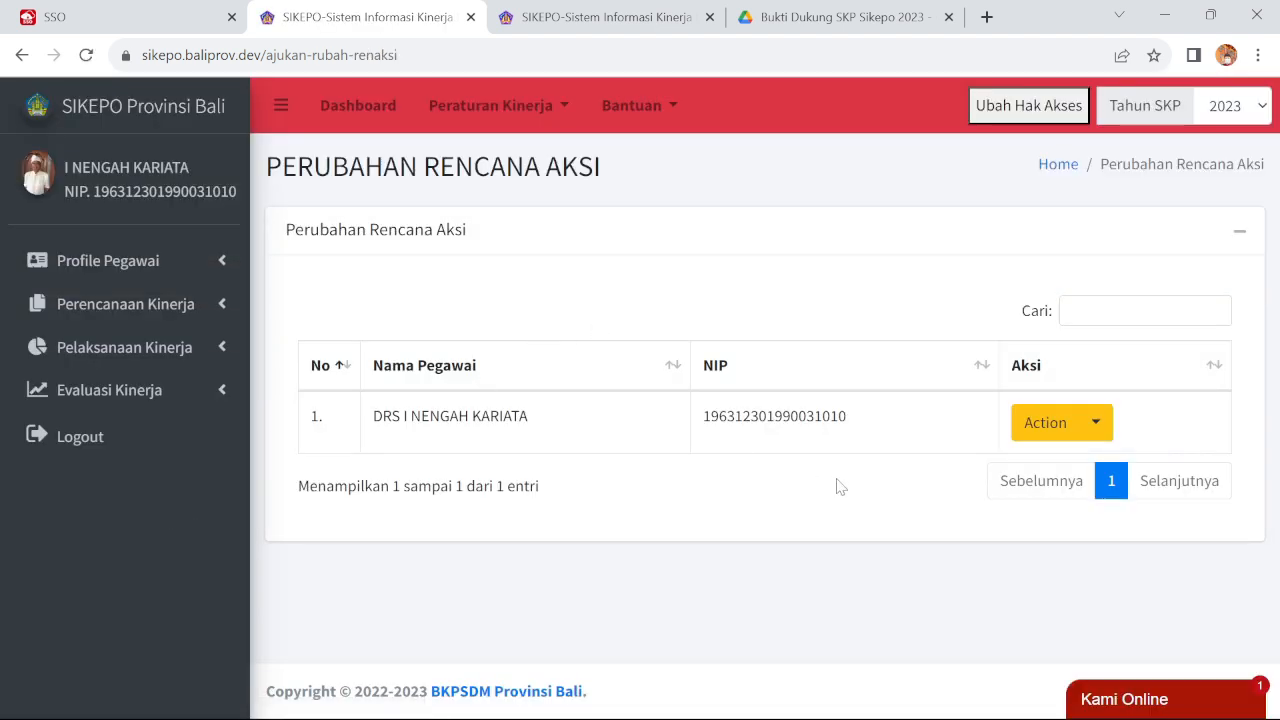
click(1096, 422)
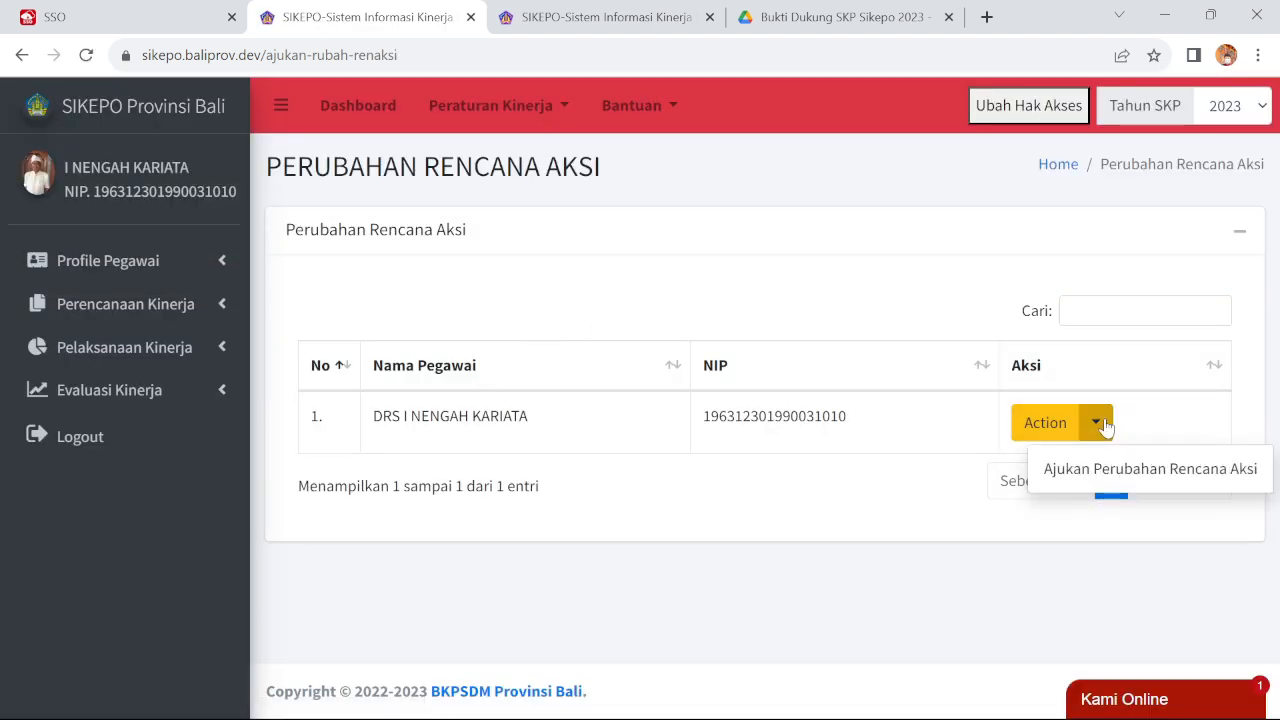
click(1008, 272)
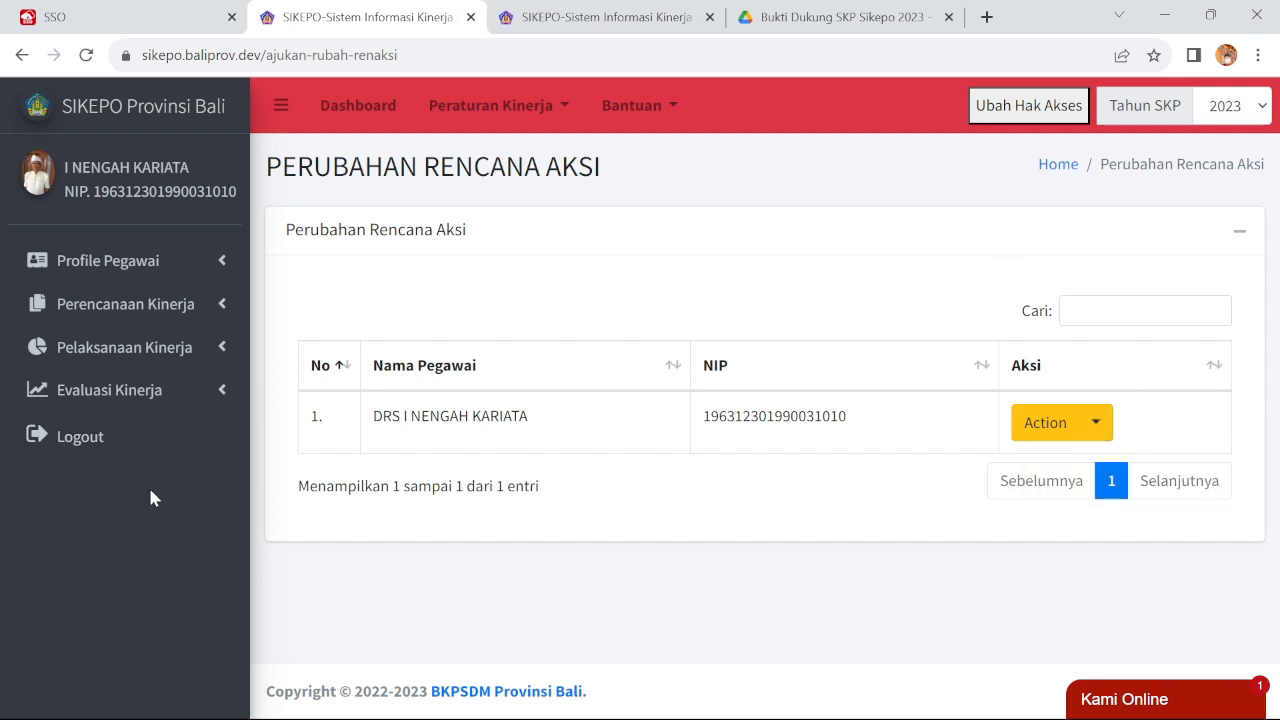
View the Arsip SKP page and collapse the Pelaksanaan Kinerja section.
click(219, 347)
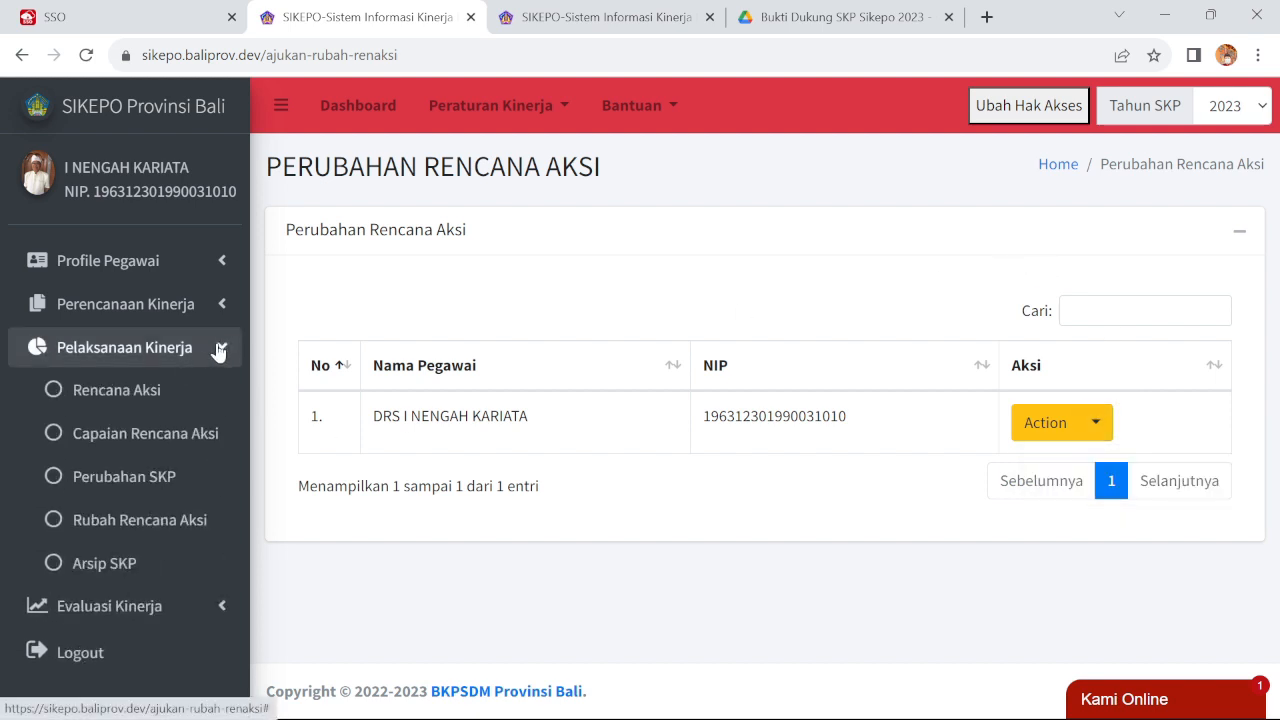
click(112, 566)
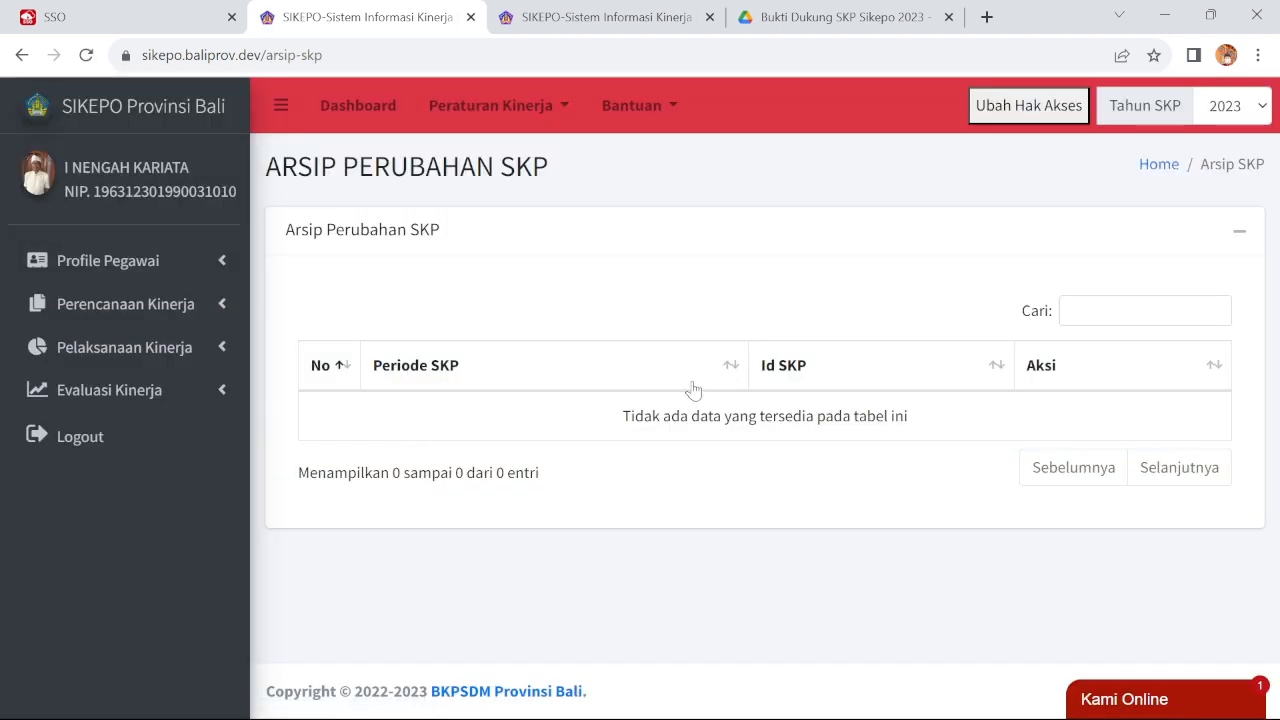
click(178, 356)
click(213, 358)
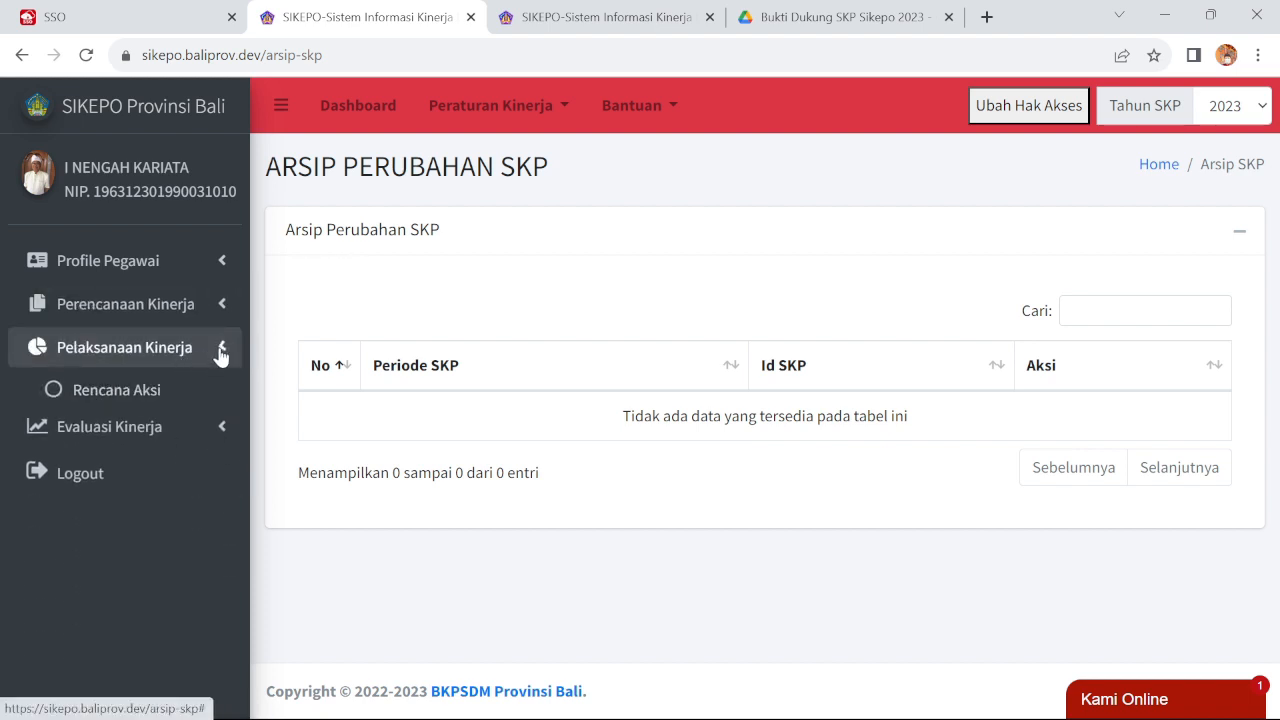
Open Rekaman Umpan Balik under Evaluasi Kinerja and examine the work results, realisation and feedback columns, and Perilaku Kerja entries.
click(185, 395)
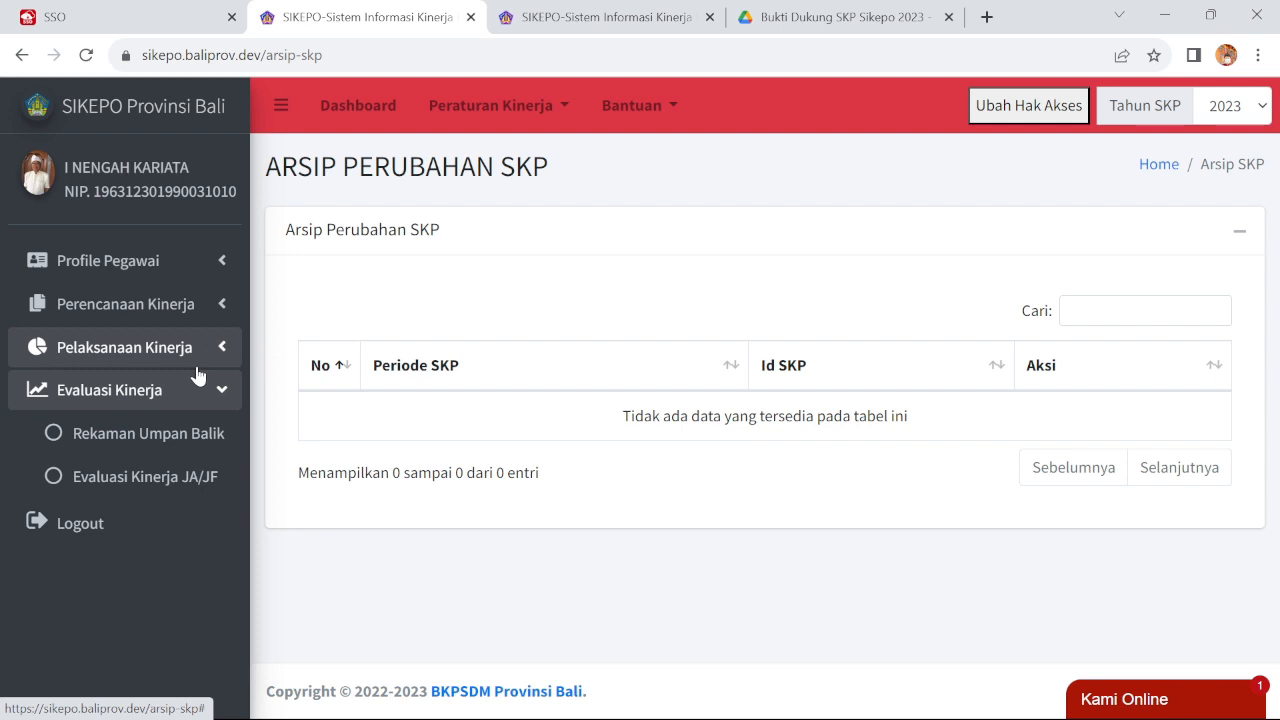
click(193, 443)
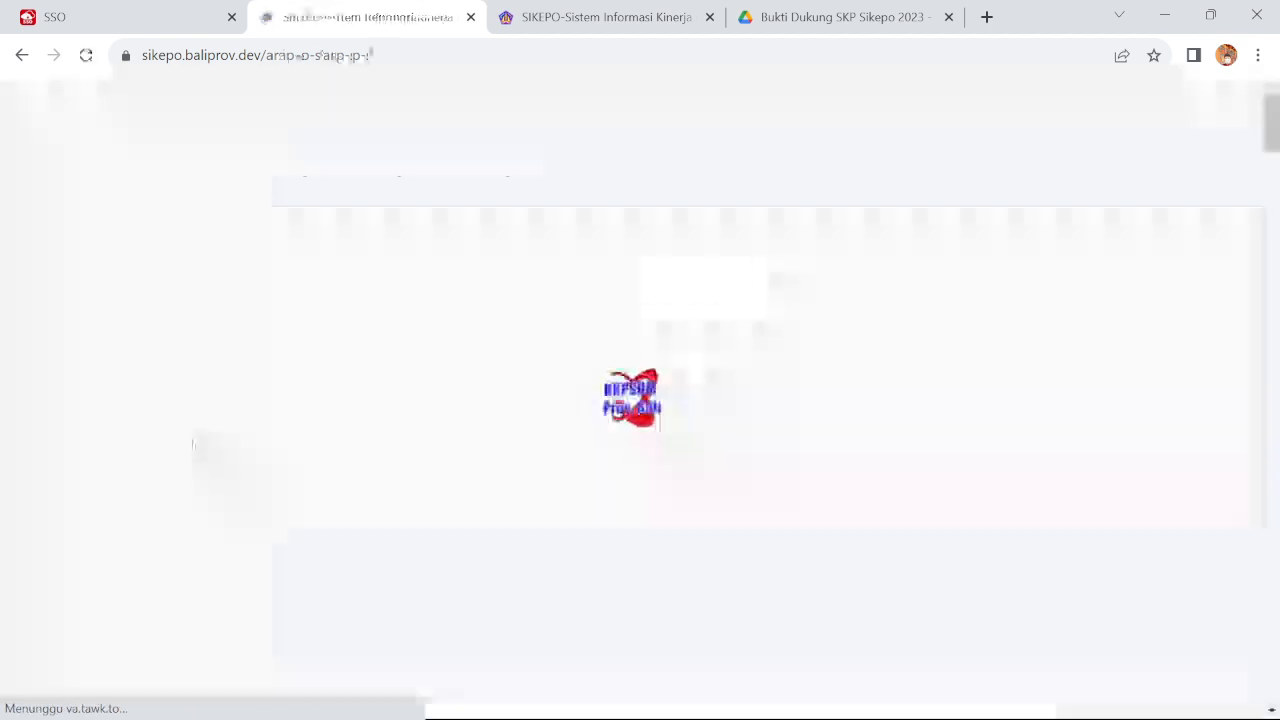
scroll(514, 403, down, 8)
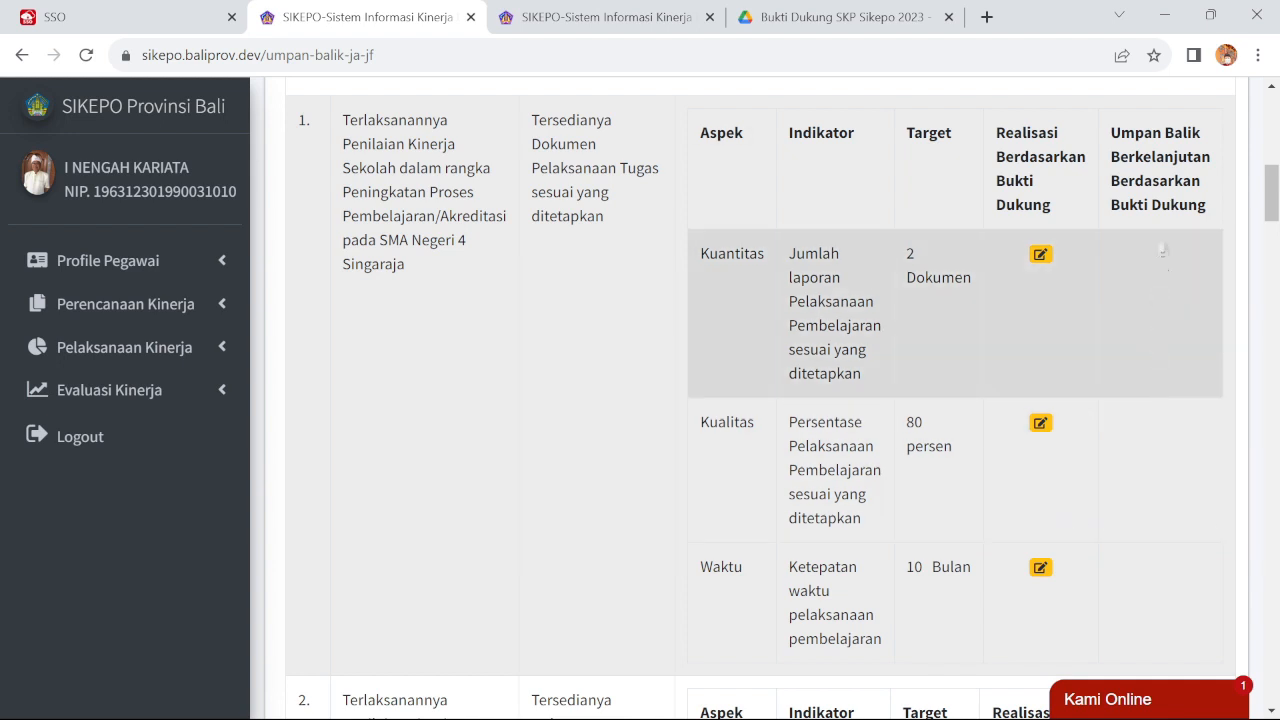
scroll(1168, 266, down, 4)
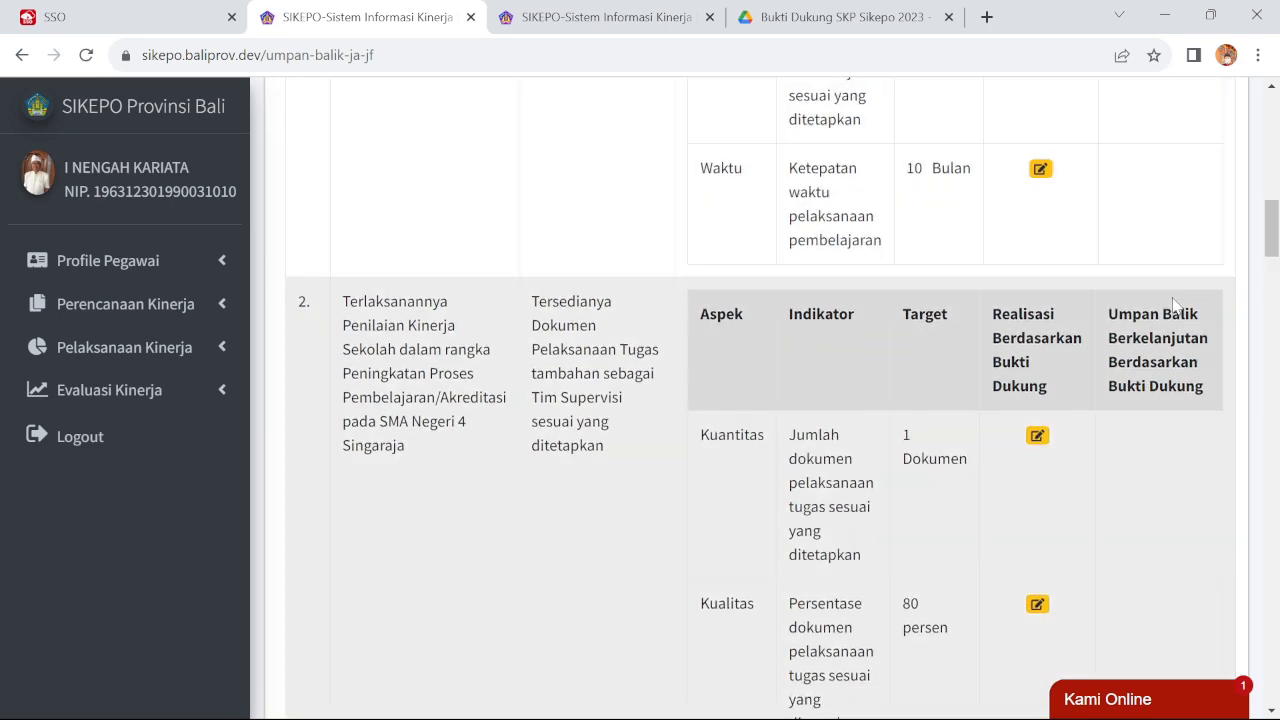
scroll(1175, 305, up, 5)
scroll(1173, 287, down, 10)
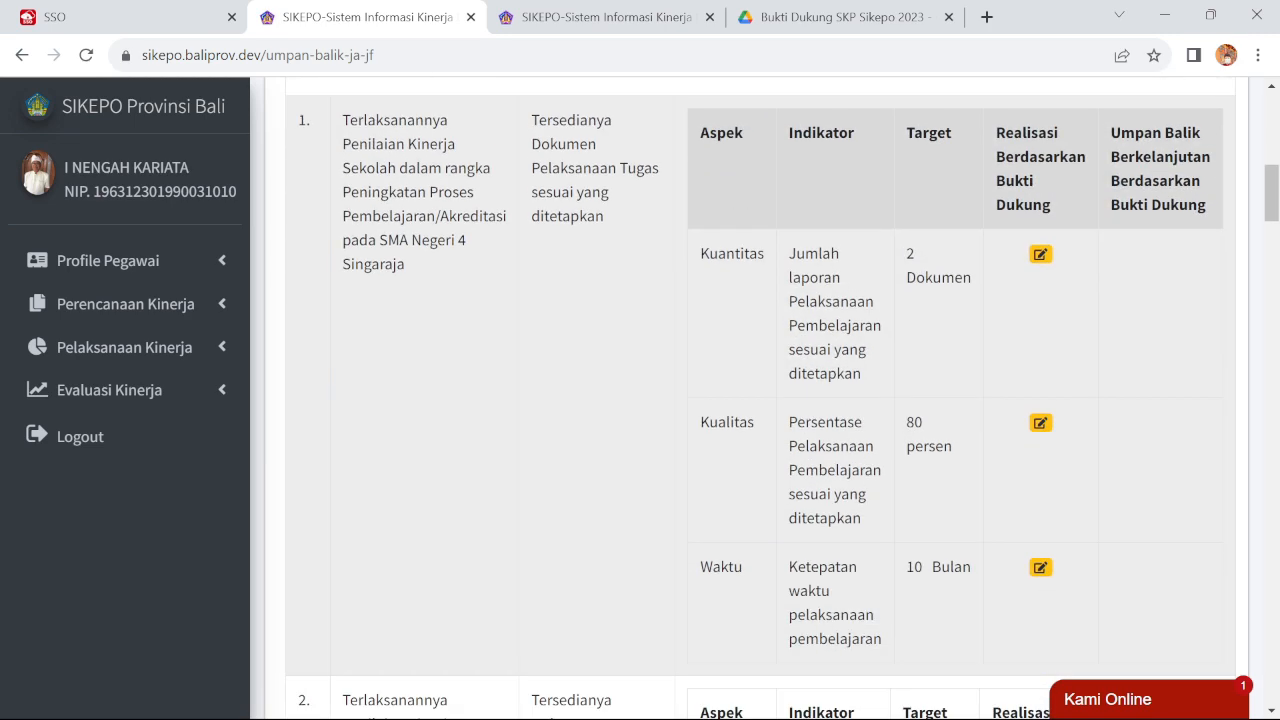
scroll(1170, 285, down, 20)
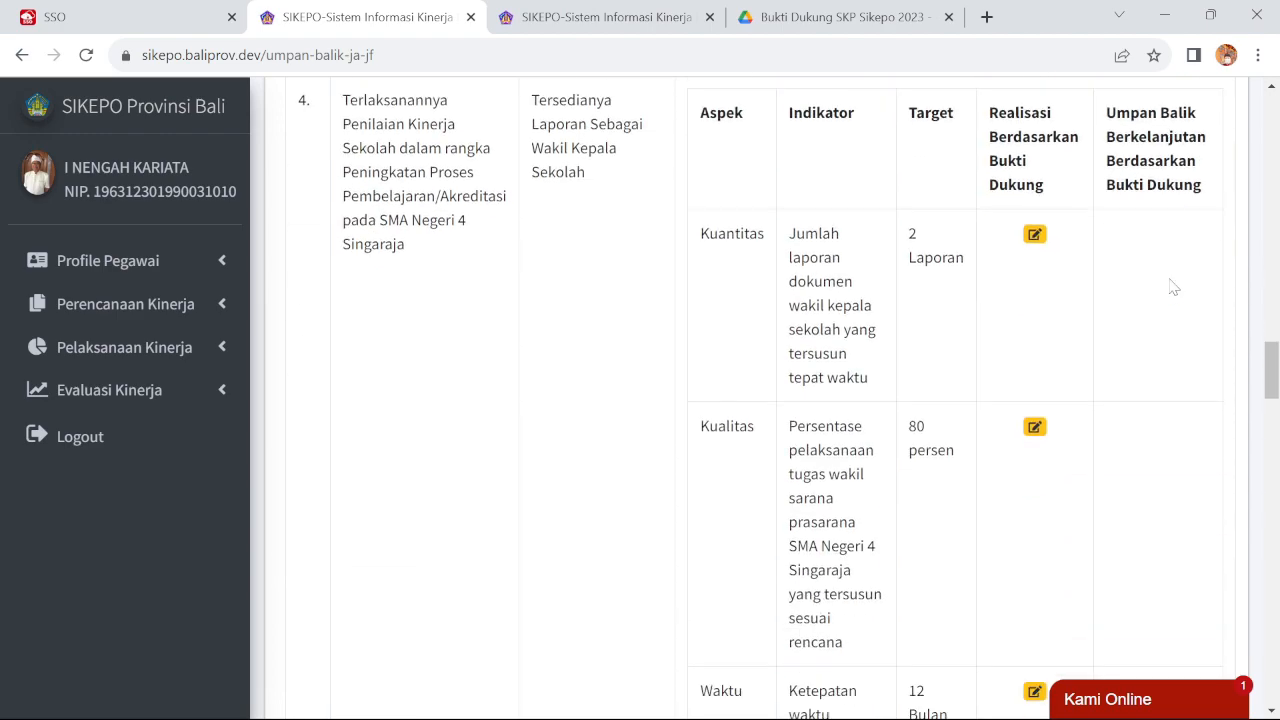
scroll(1167, 282, up, 4)
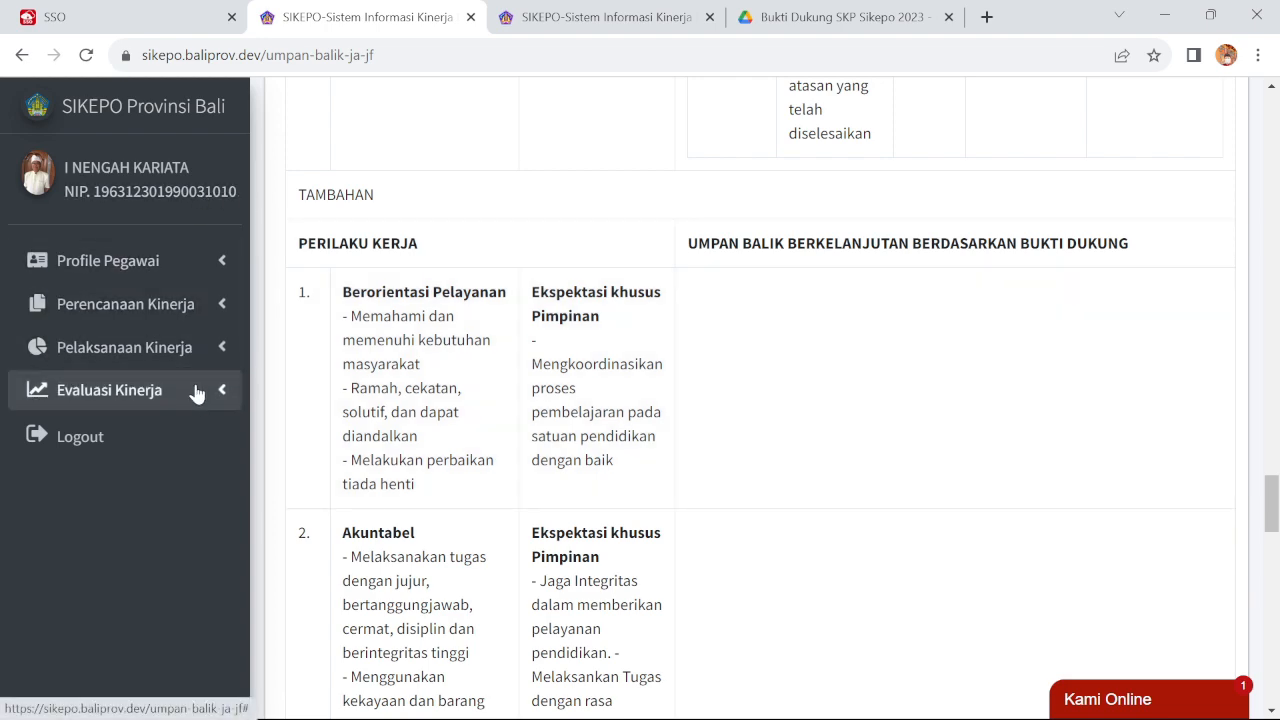
scroll(200, 400, down, 10)
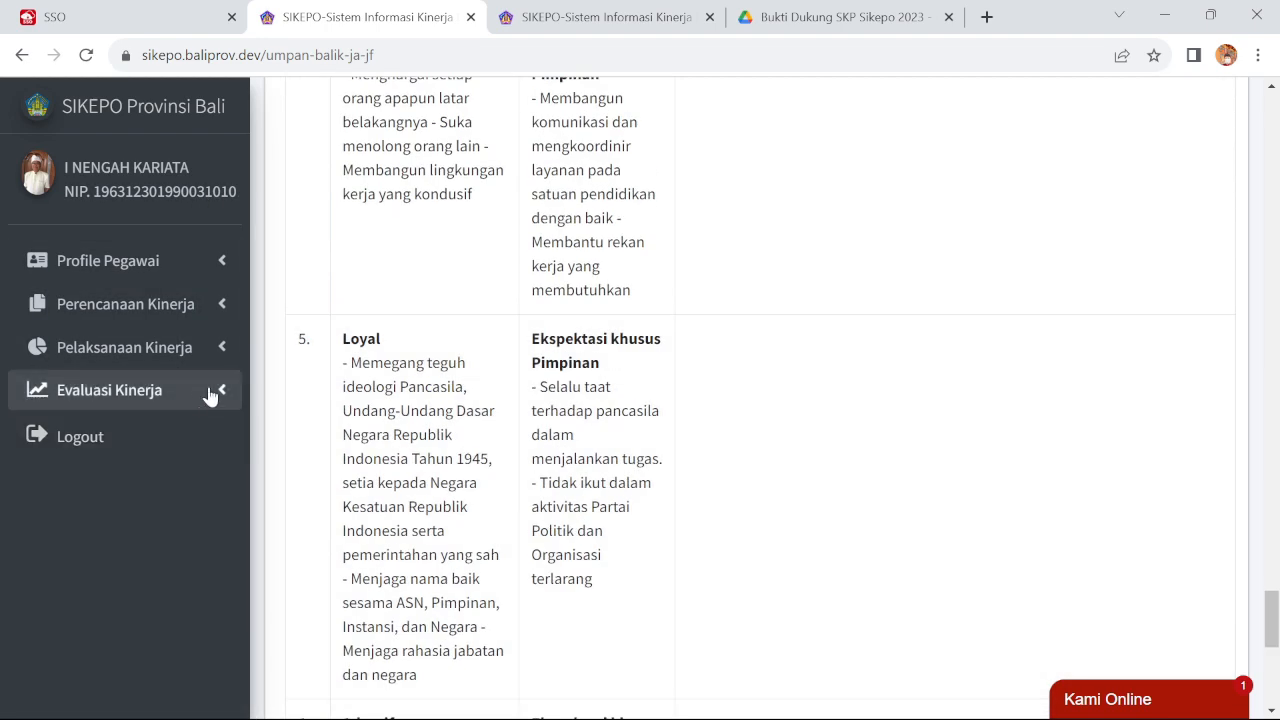
Open Evaluasi Kinerja JA/JF and examine the Pola Distribusi chart, work results, Rating Hasil Kerja and Perilaku Kerja sections.
click(206, 394)
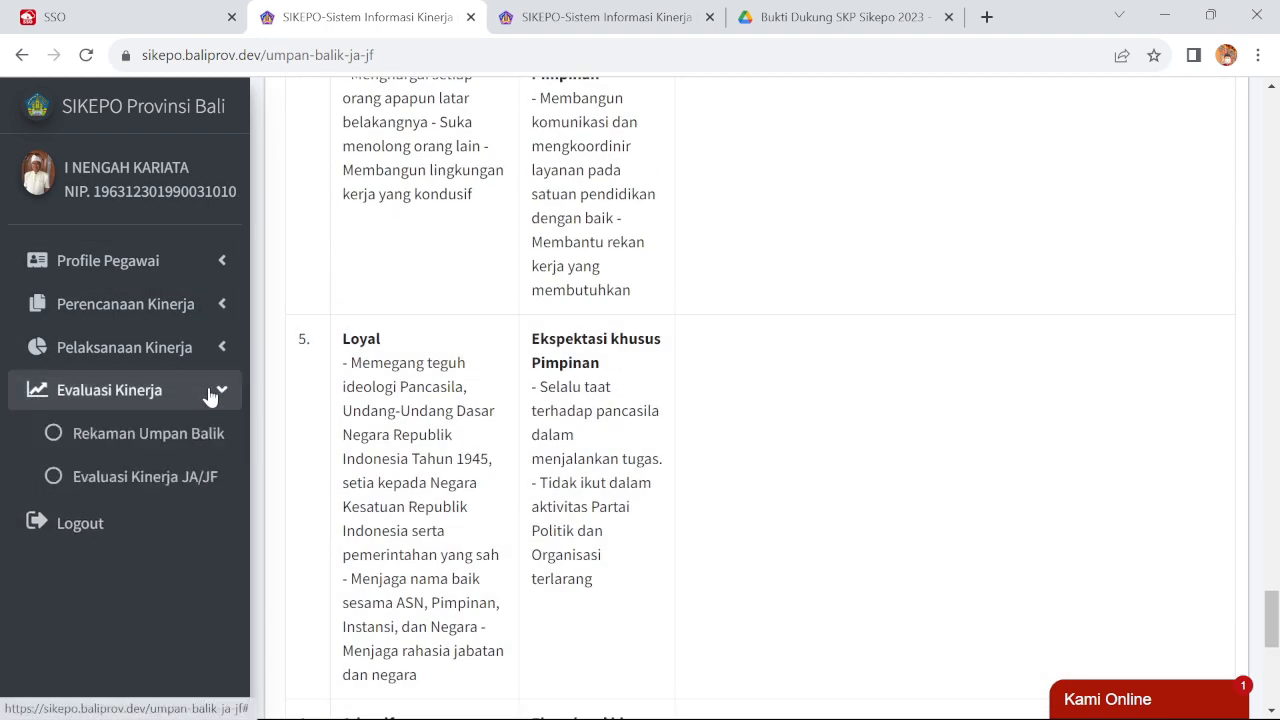
click(168, 485)
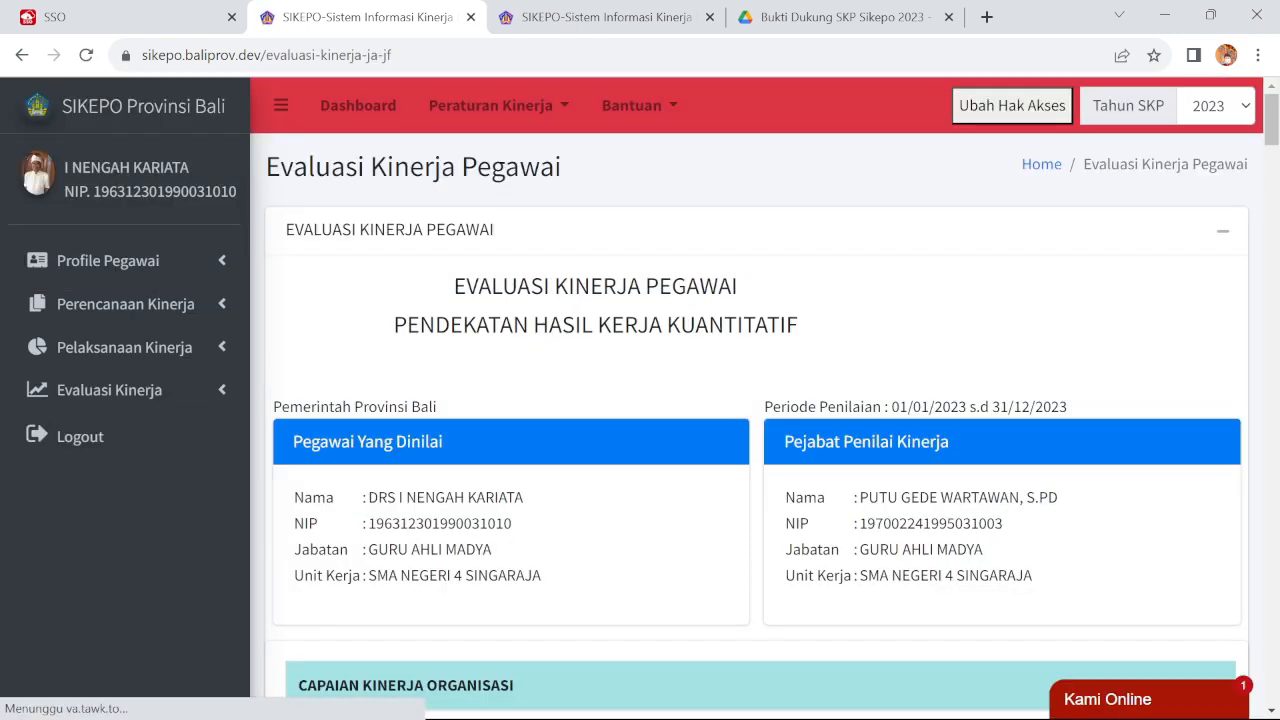
scroll(629, 340, down, 5)
scroll(626, 338, down, 4)
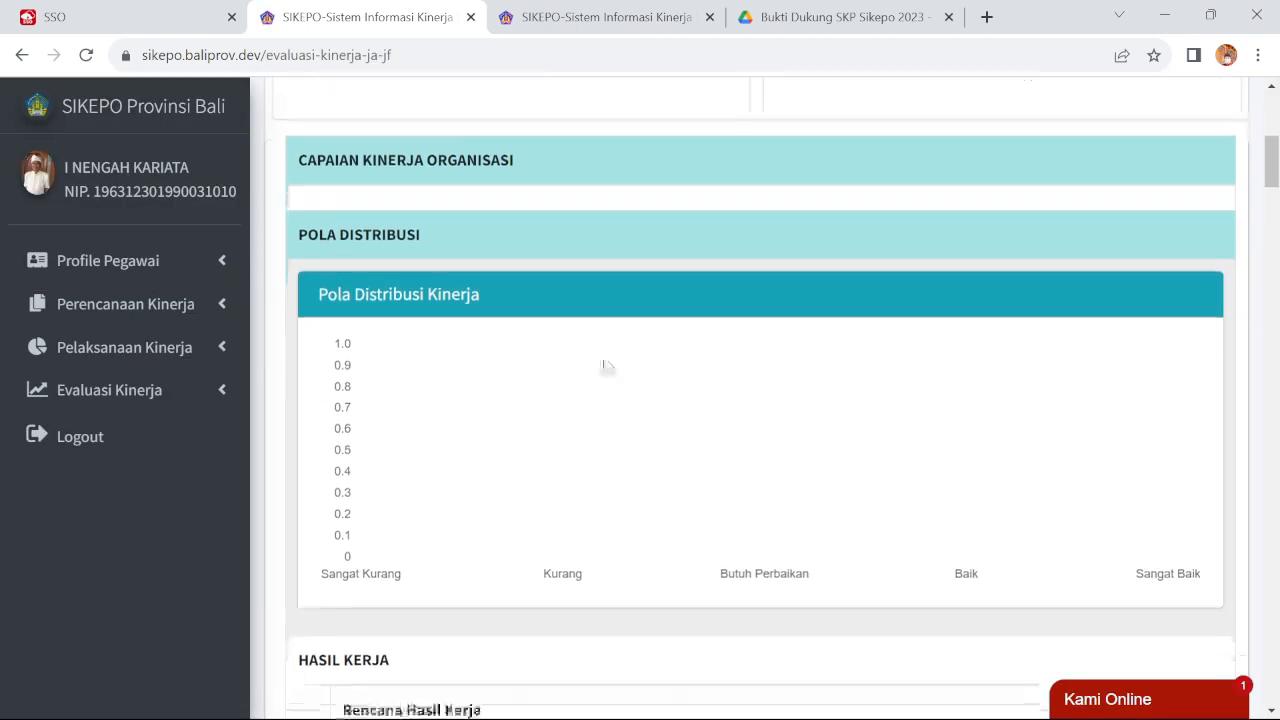
scroll(620, 300, down, 15)
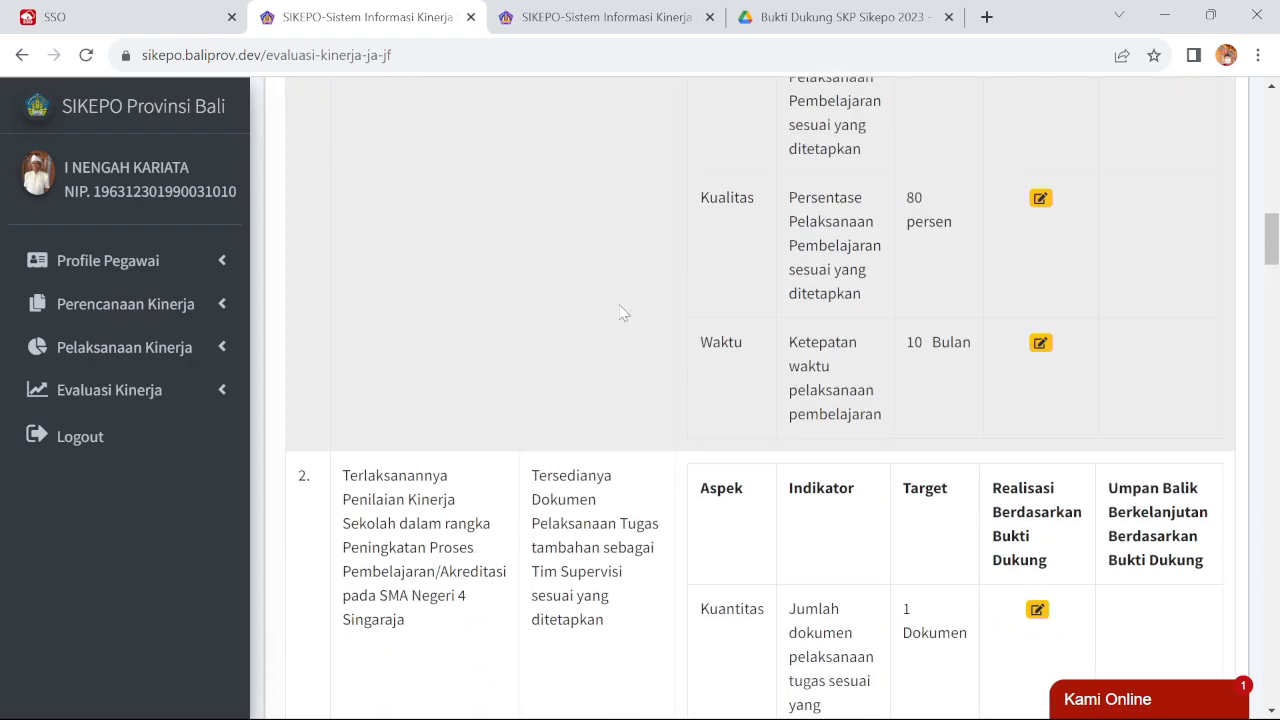
scroll(628, 290, down, 20)
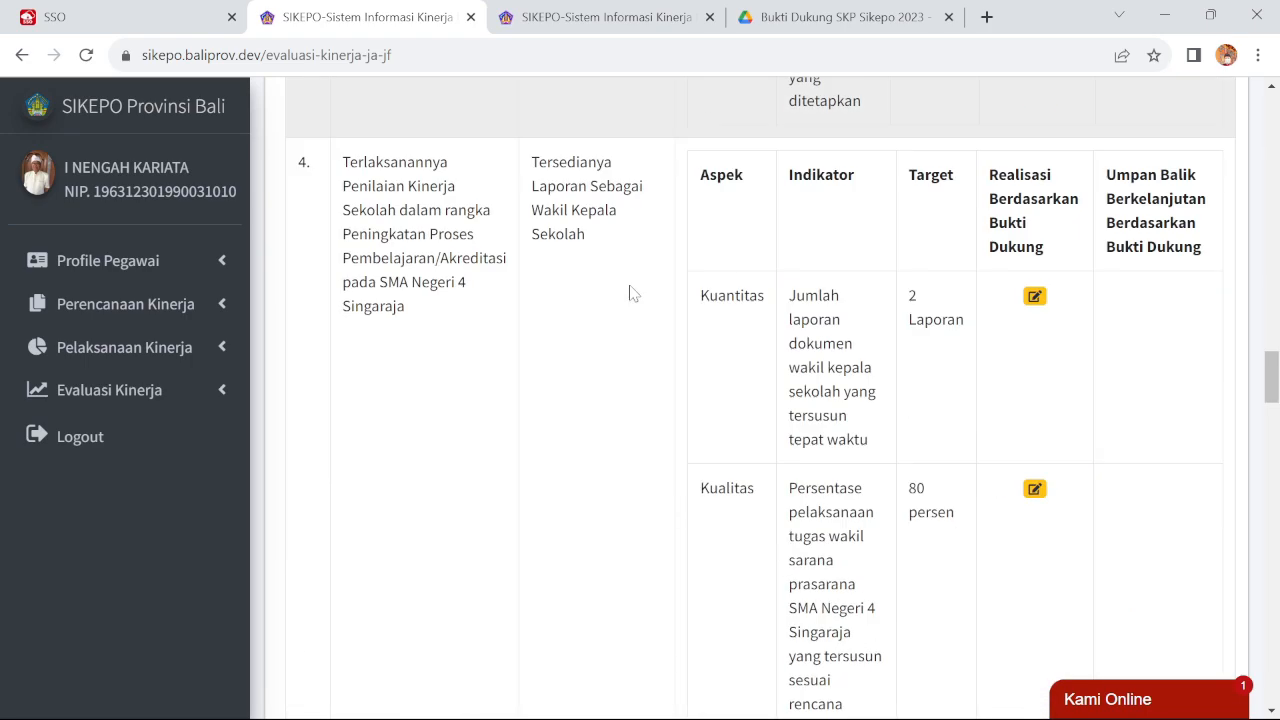
scroll(760, 400, up, 3)
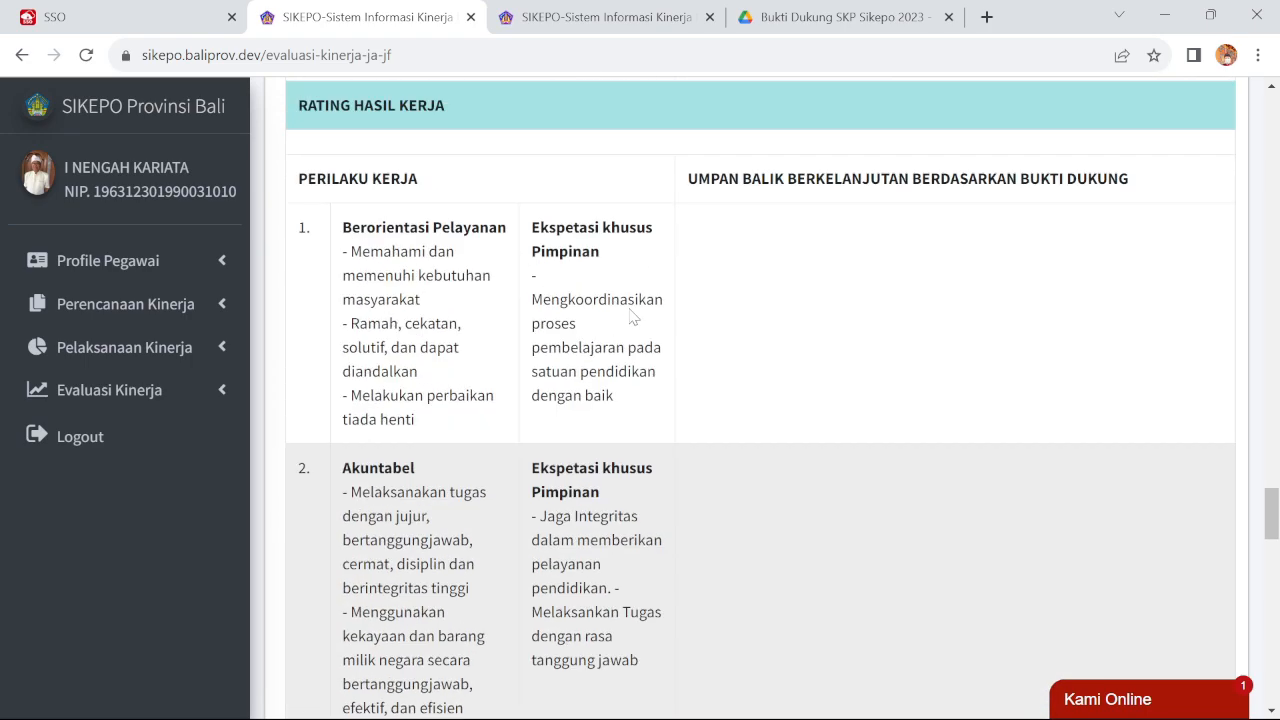
scroll(725, 258, down, 5)
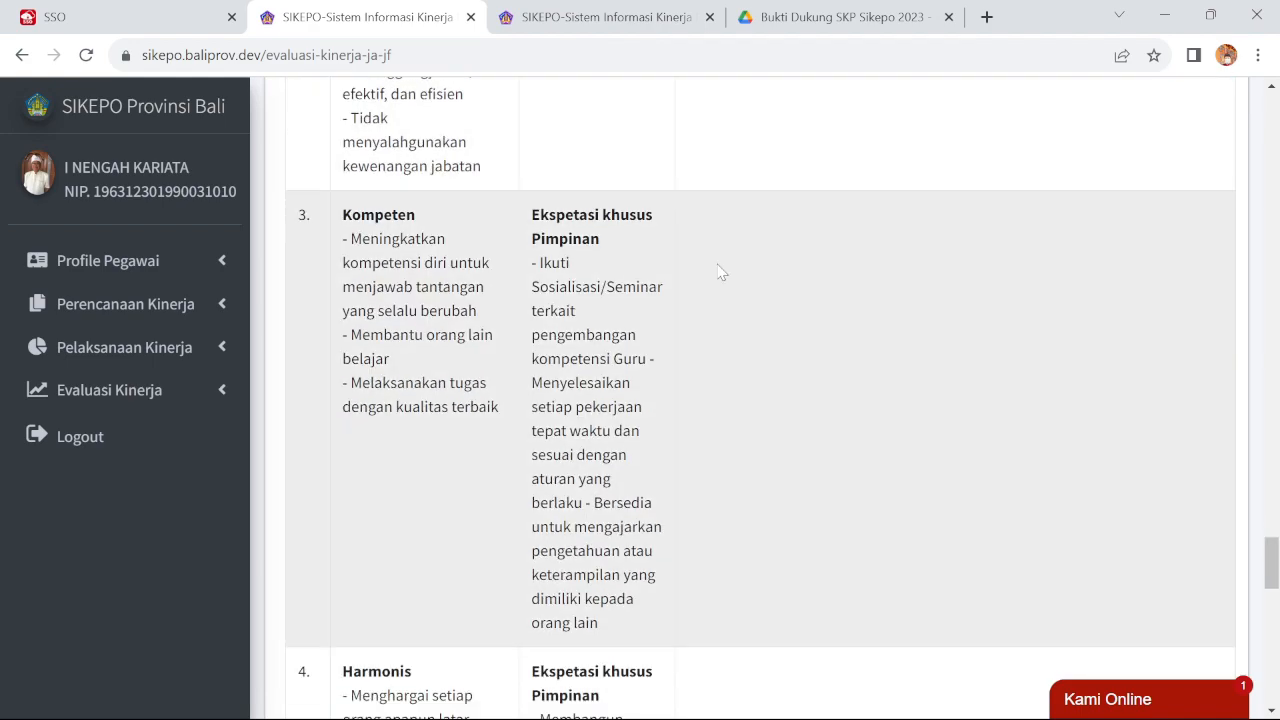
scroll(240, 340, up, 20)
scroll(208, 355, up, 5)
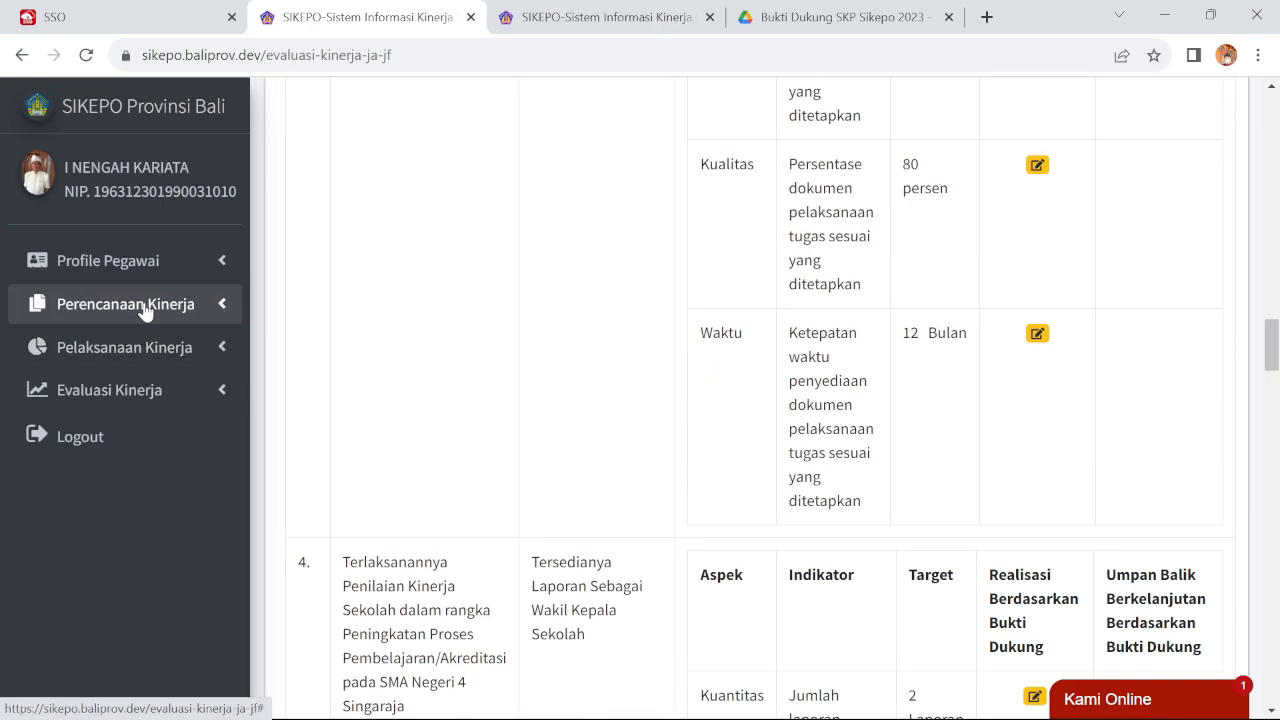
Open Capaian Rencana Aksi and examine the monthly recap, the 22 Agustus 2023 entry and the actions available for it.
click(143, 278)
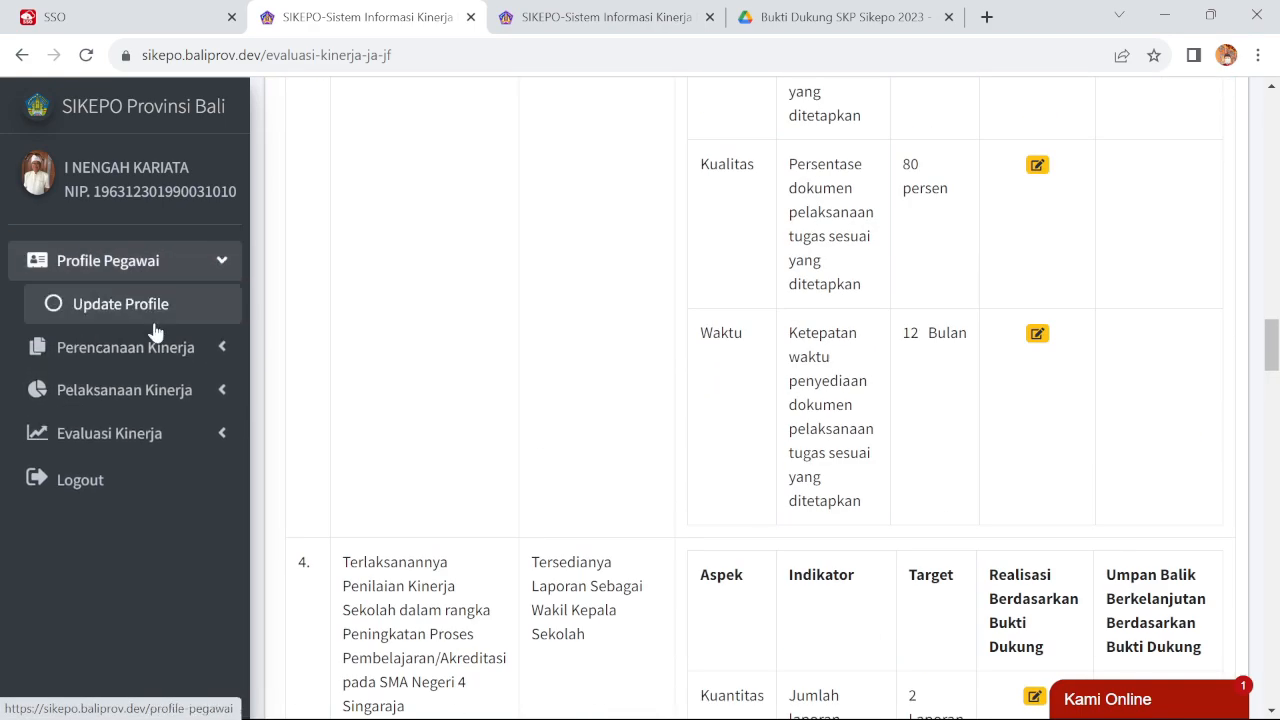
click(157, 389)
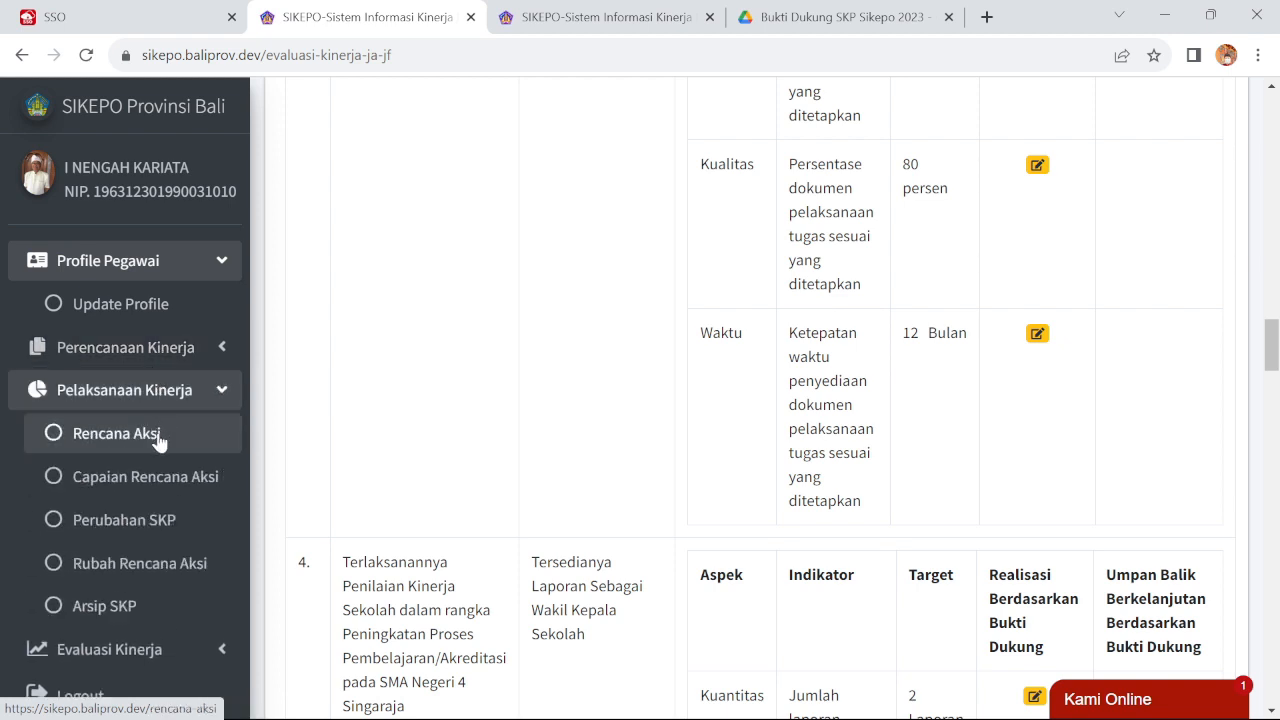
click(146, 478)
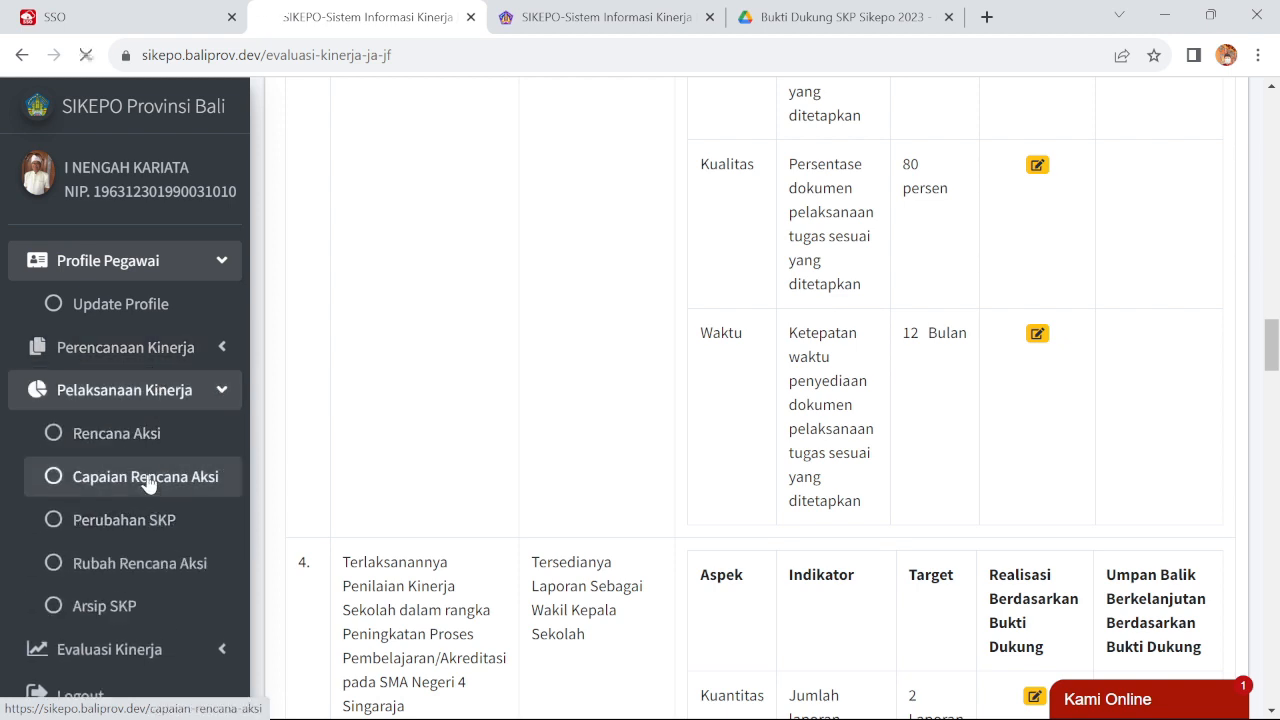
scroll(768, 293, down, 5)
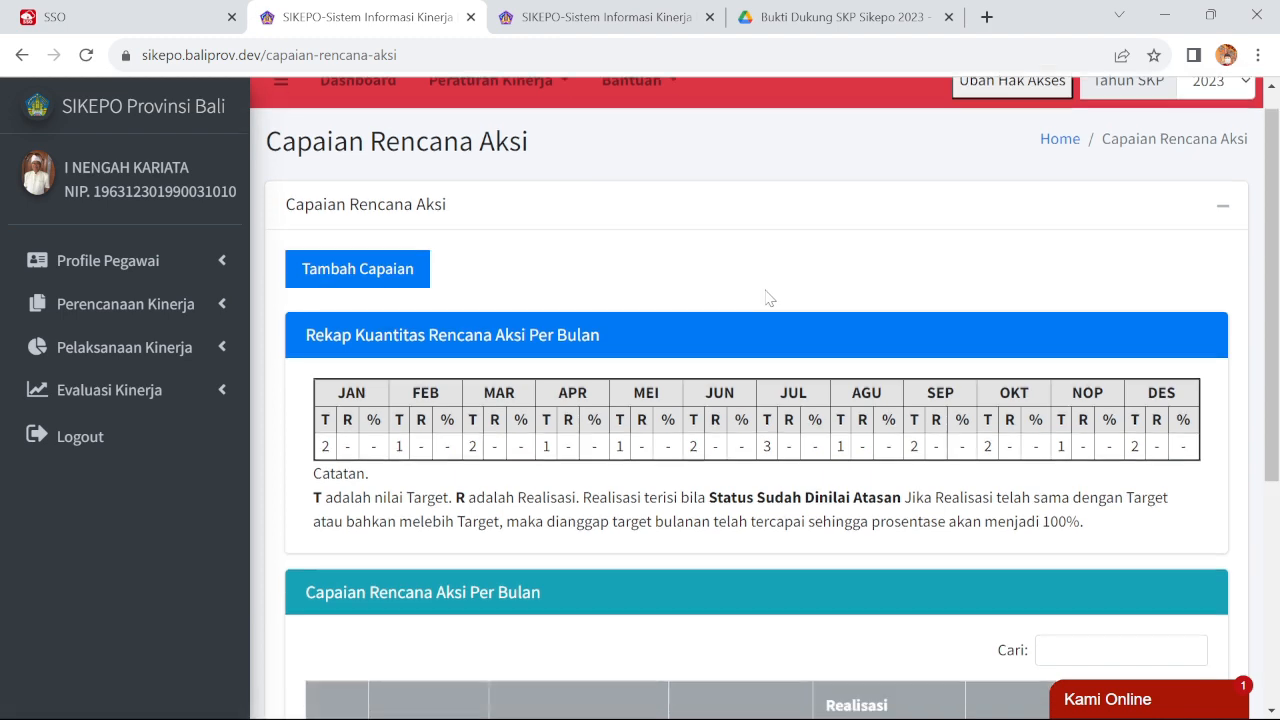
scroll(773, 294, up, 1)
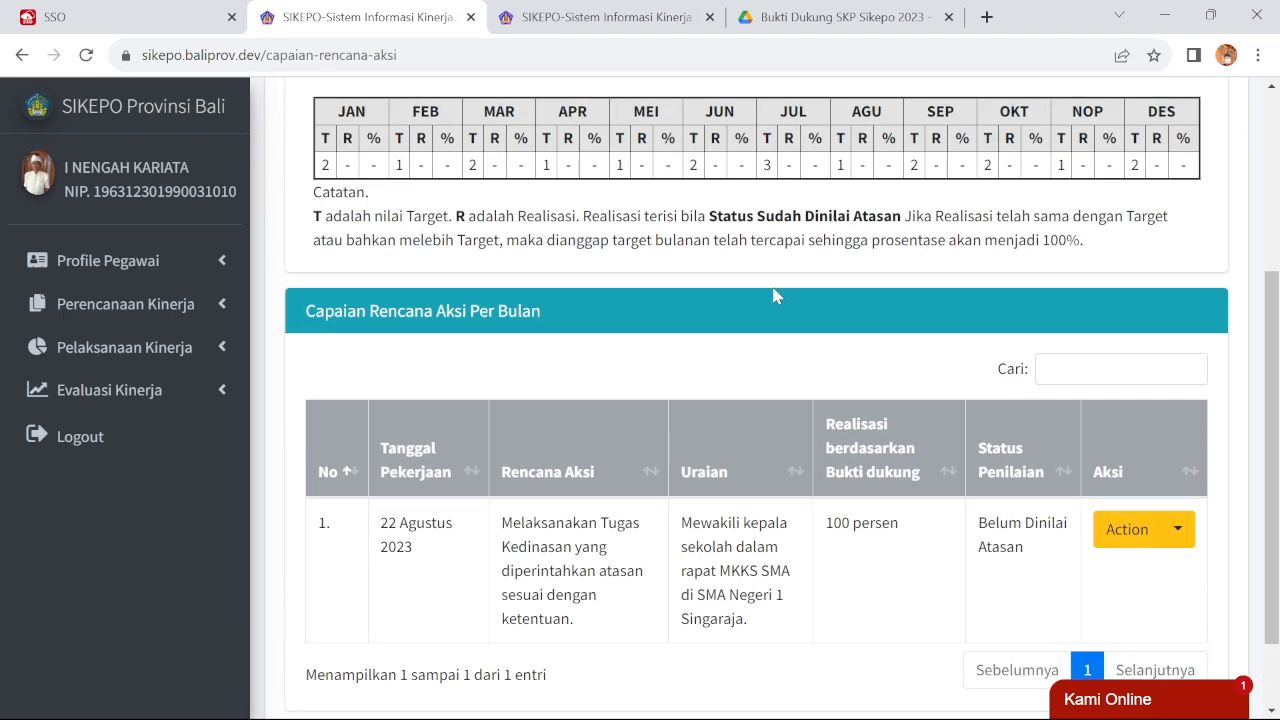
click(1178, 527)
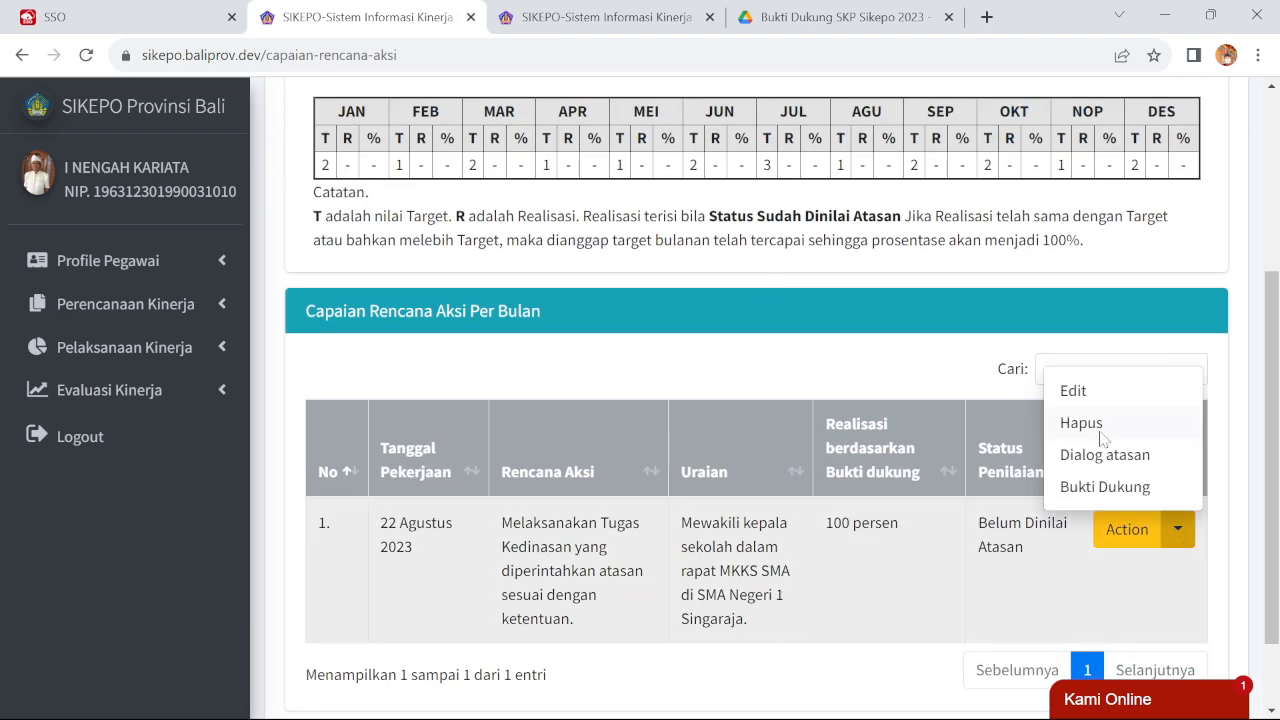
click(903, 395)
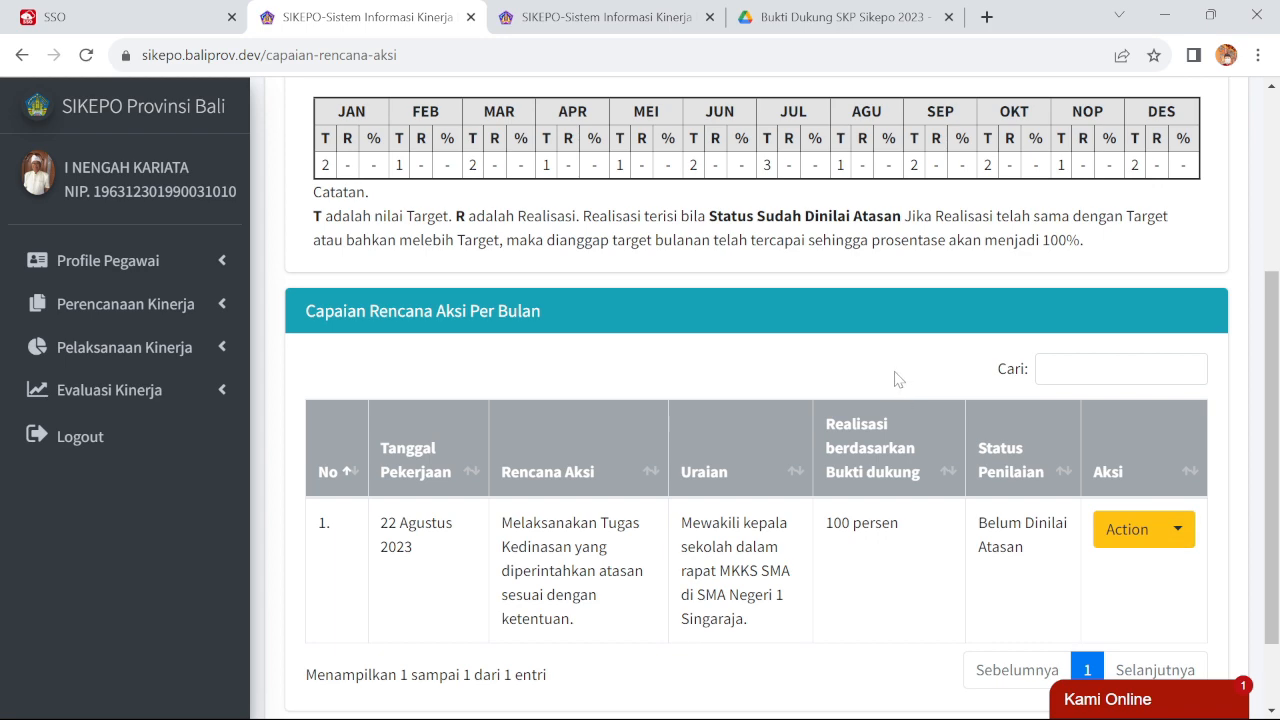
scroll(897, 378, up, 2)
scroll(870, 385, down, 2)
scroll(866, 385, up, 1)
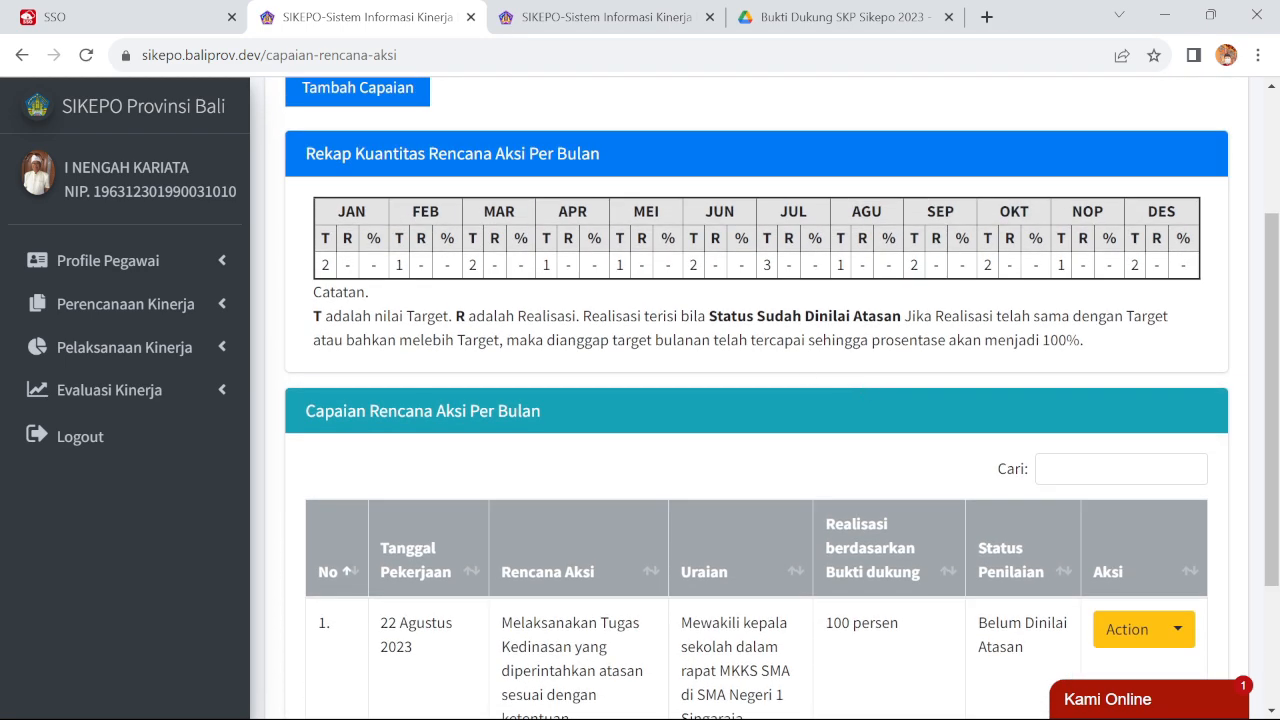
click(393, 94)
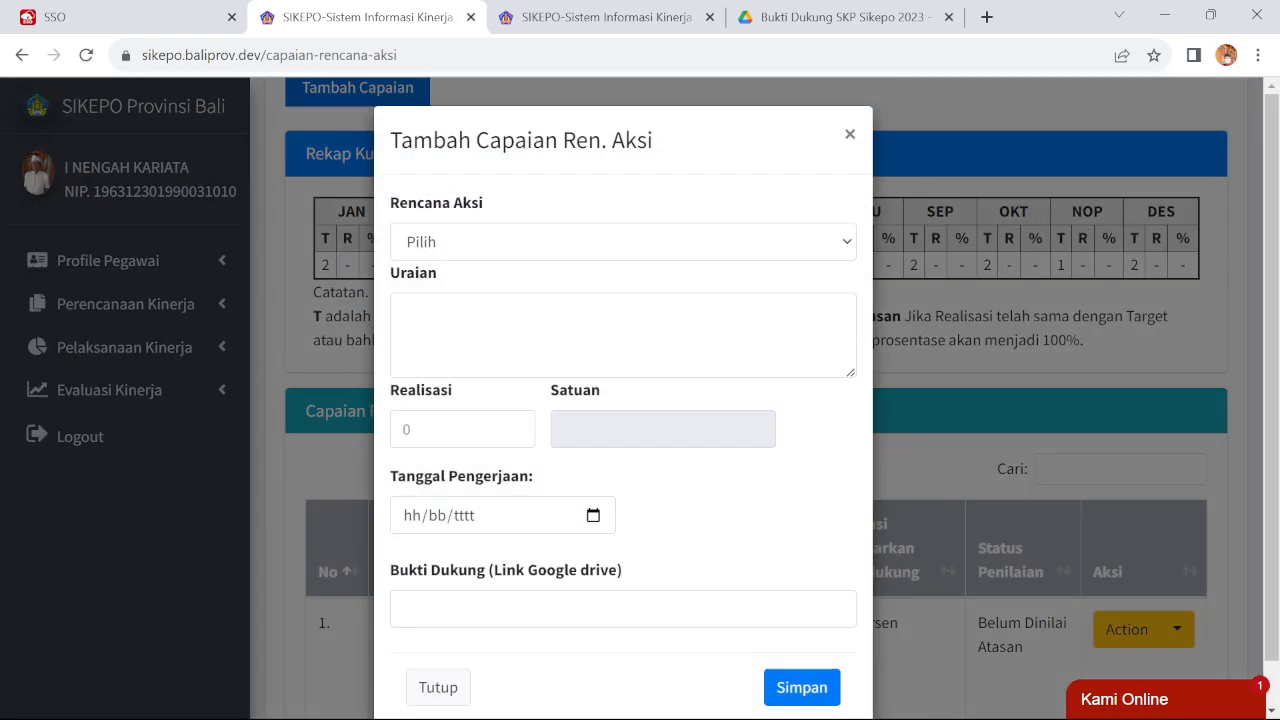
click(527, 250)
click(524, 249)
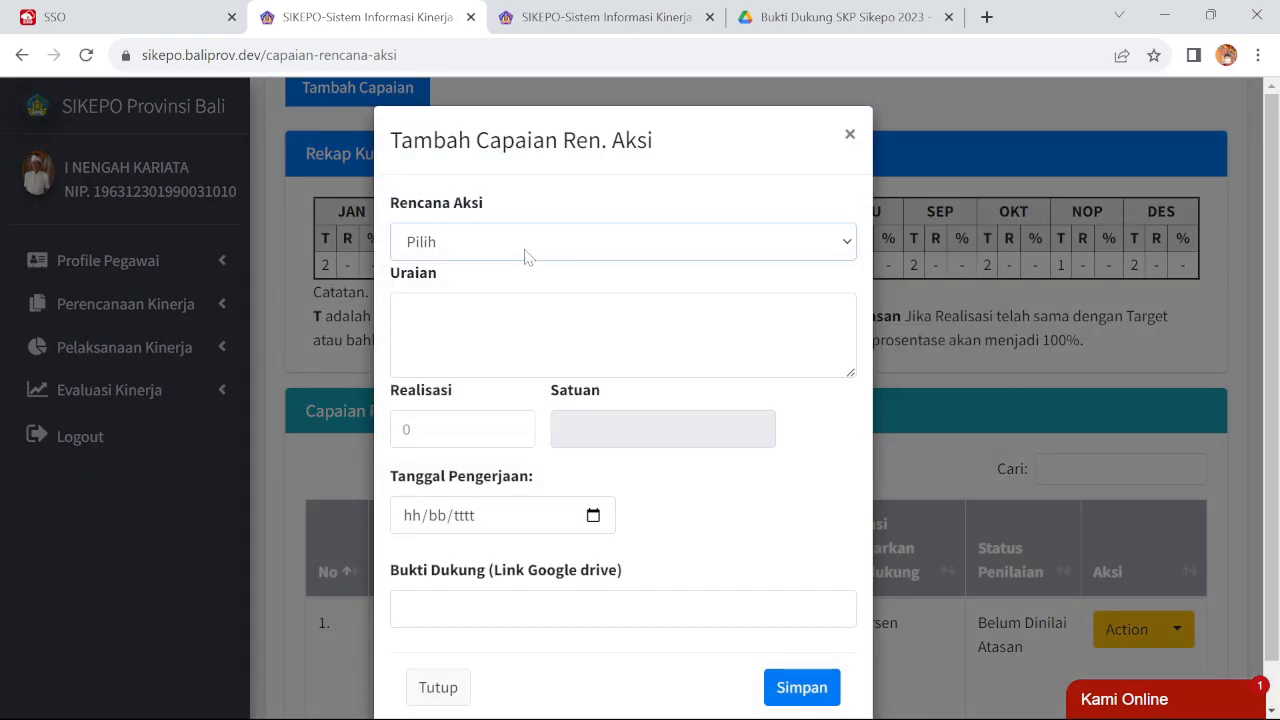
click(850, 133)
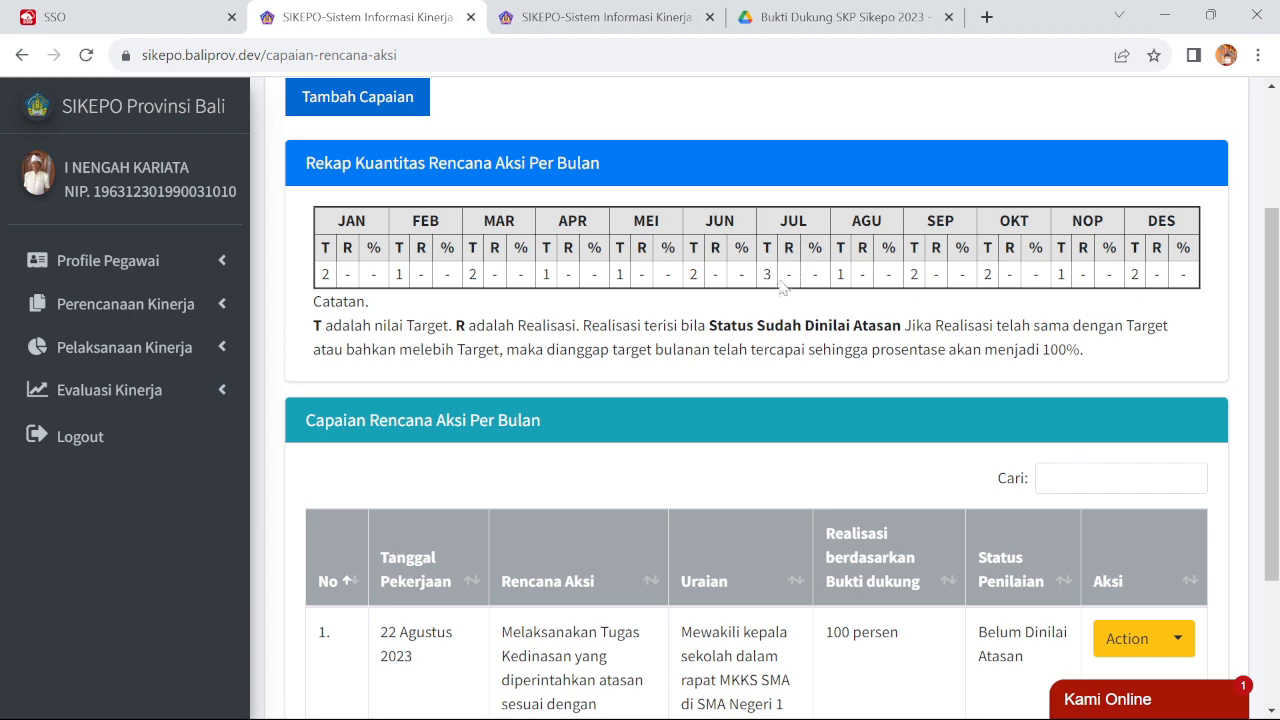
Open the Rencana Aksi page and view the monthly targets for each planned action.
click(150, 348)
click(148, 389)
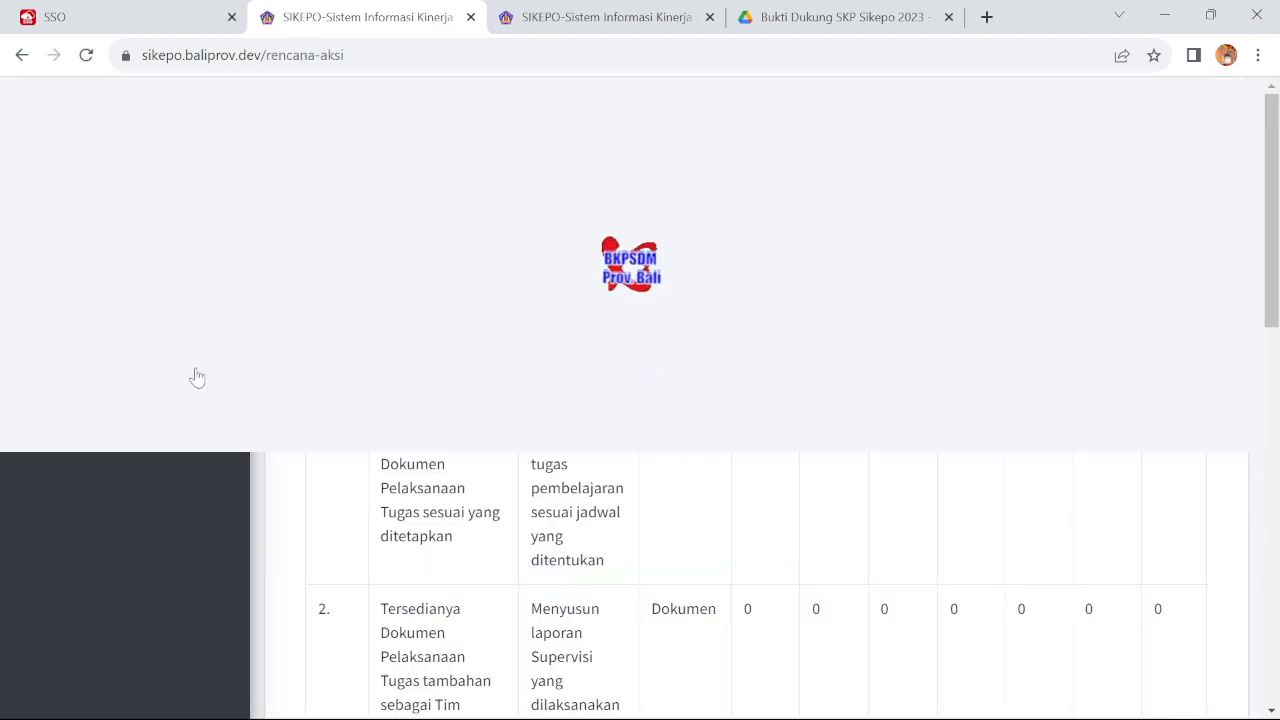
scroll(1035, 343, down, 2)
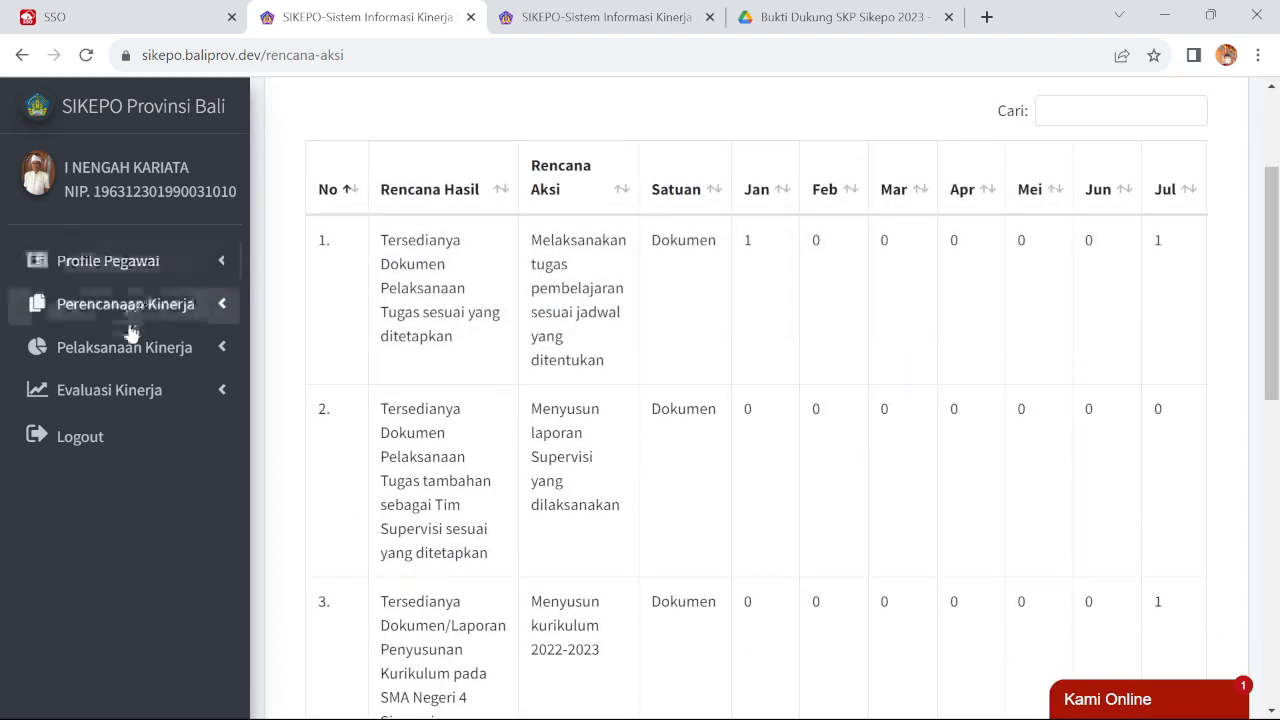
Start a new achievement in Capaian Rencana Aksi for "Melaksanakan tugas pembelajaran sesuai jadwal yang ditentukan" with the description "Mengajar ekonomi di kelas X".
click(129, 360)
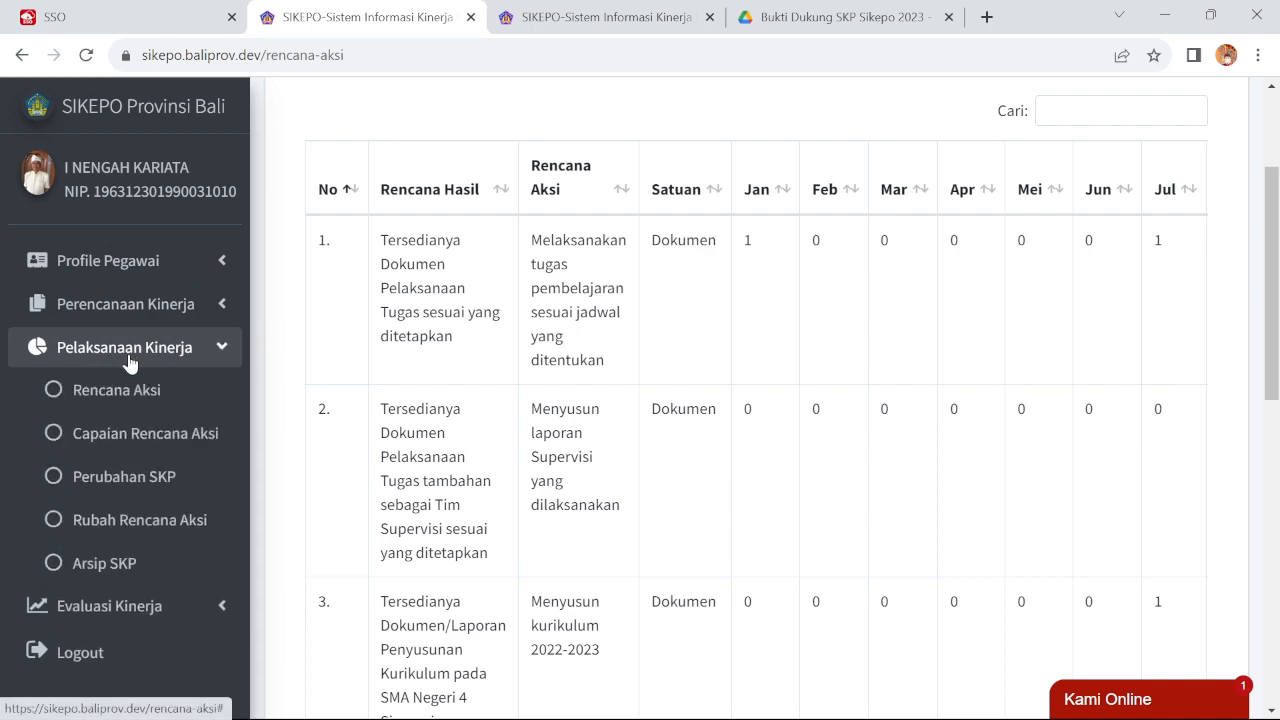
click(135, 433)
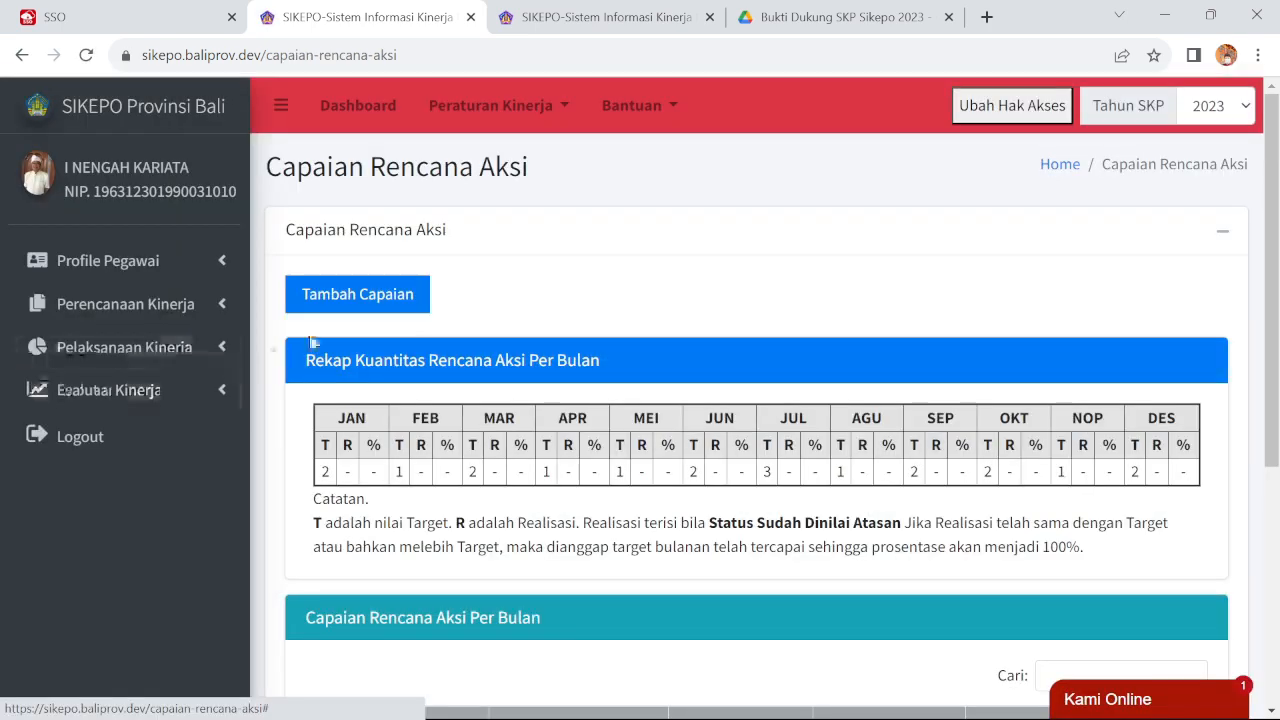
click(388, 294)
click(511, 252)
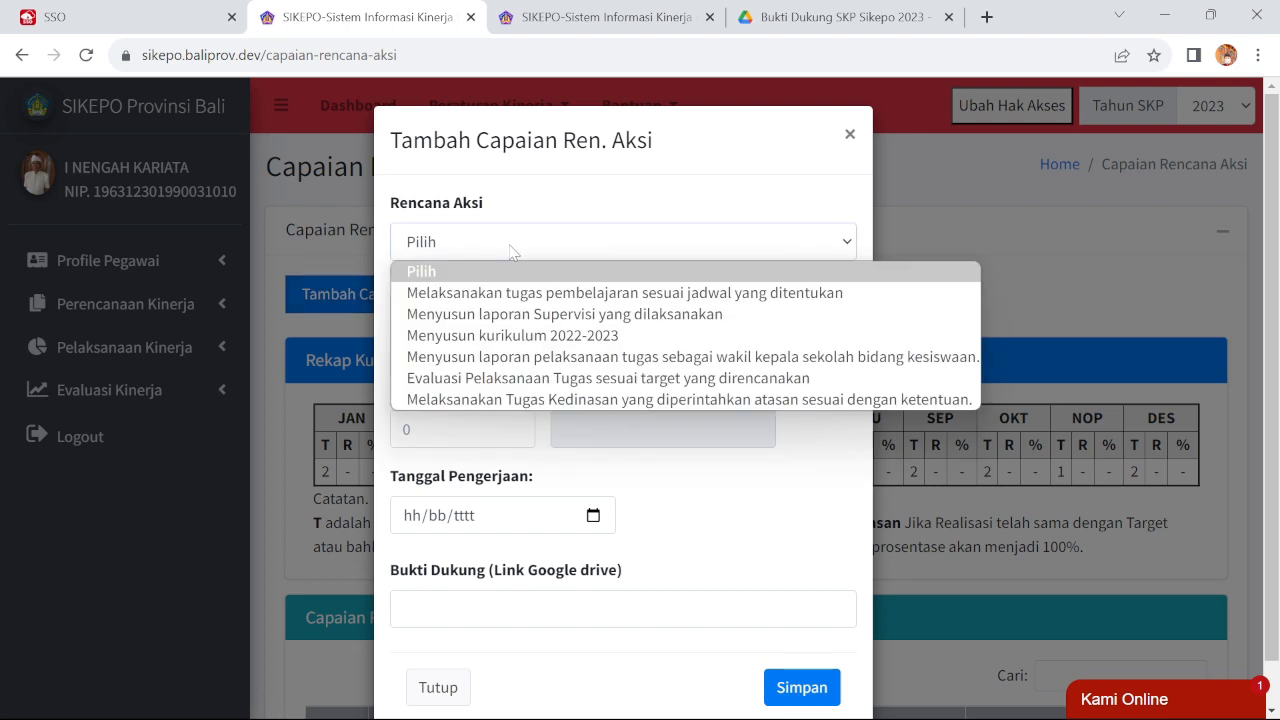
click(527, 293)
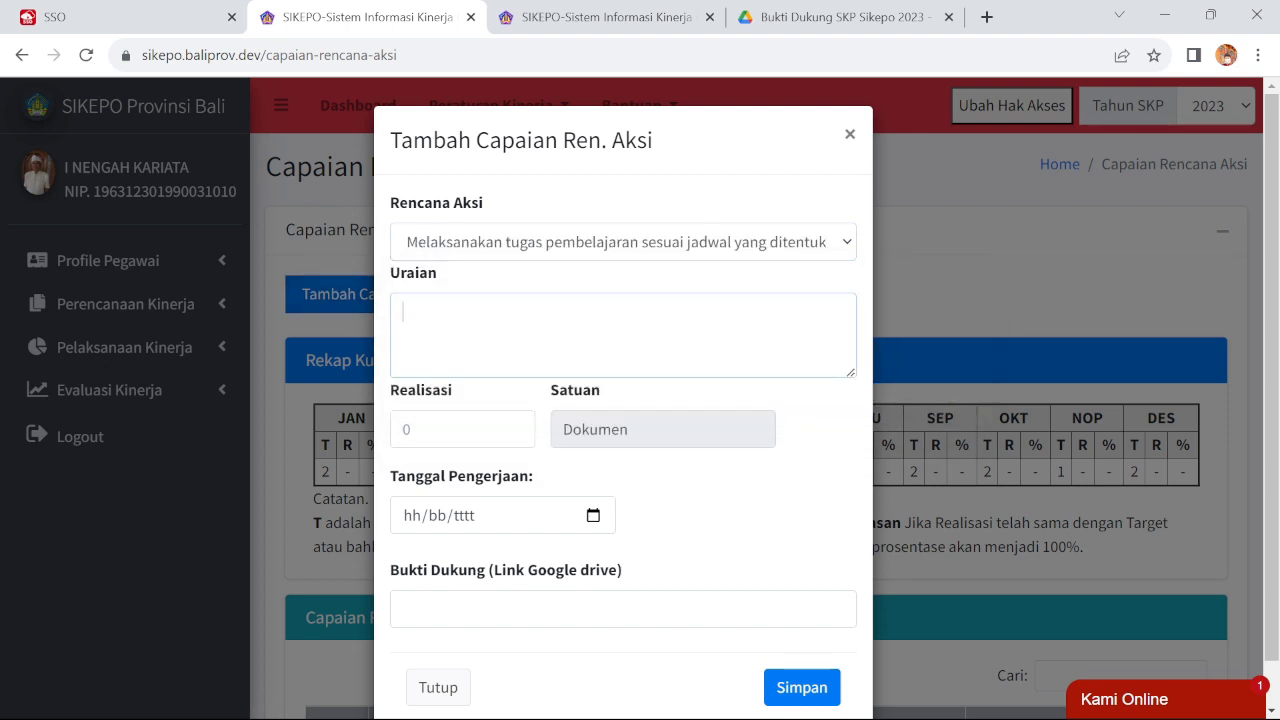
text(Mengajar ekonomi di ke)
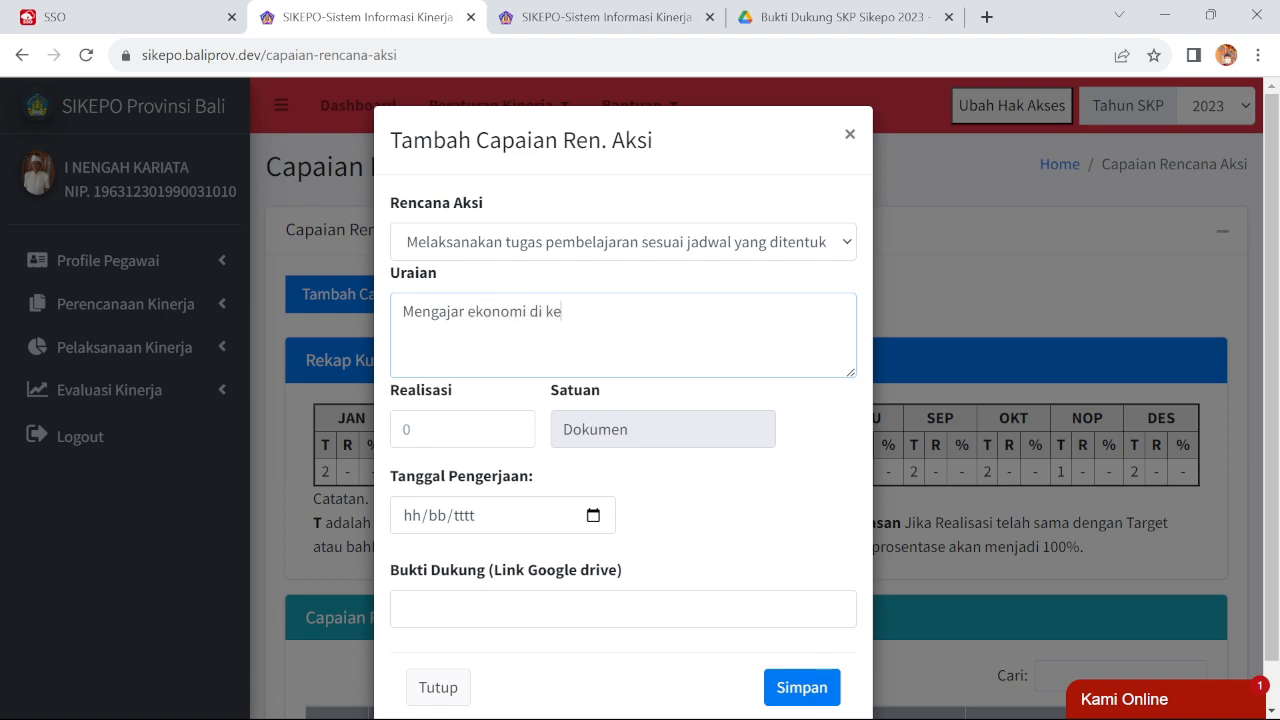
text(las X)
Set the achievement's Realisasi to 100 and its Tanggal Pengerjaan to 01/08/2023.
click(440, 429)
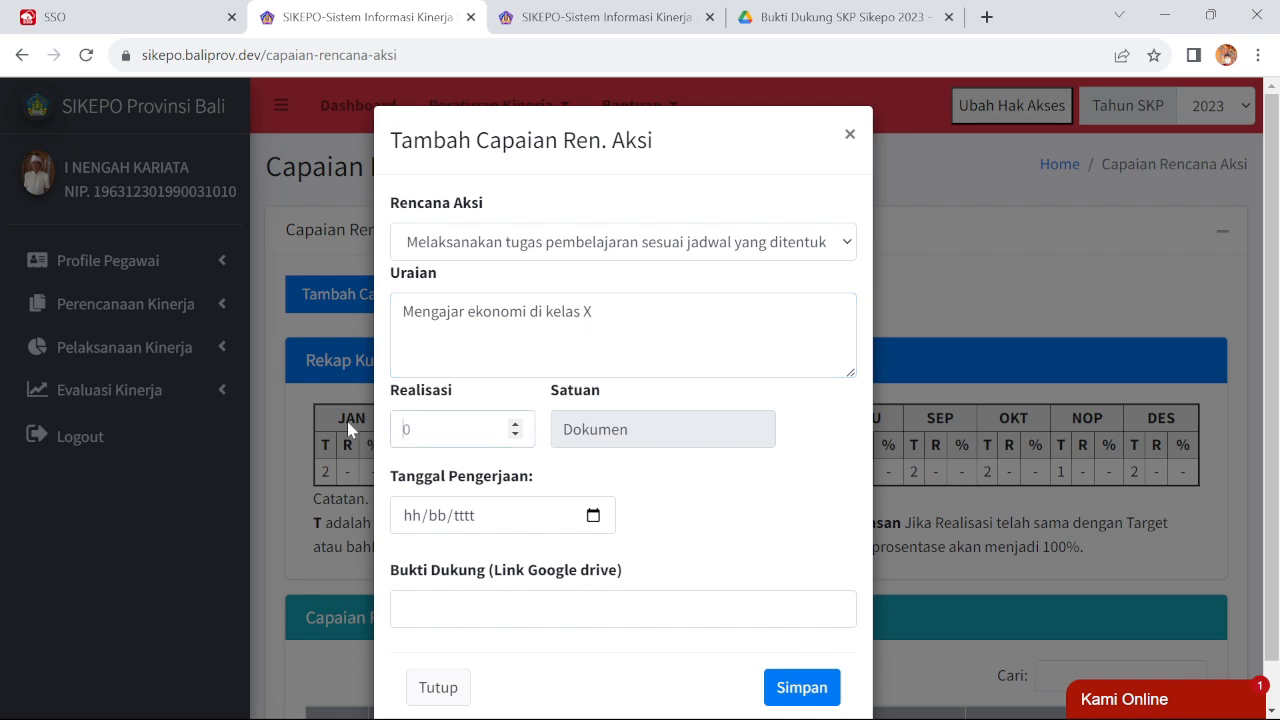
text(100)
scroll(490, 480, down, 1)
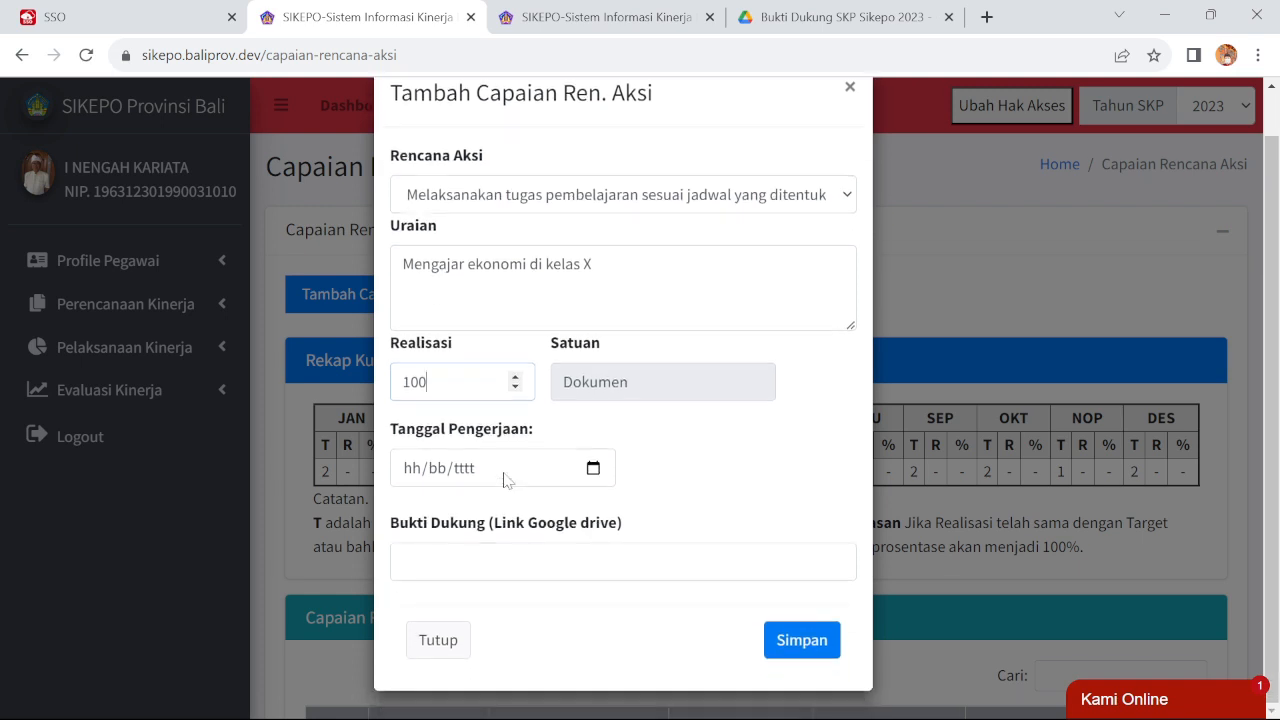
click(593, 470)
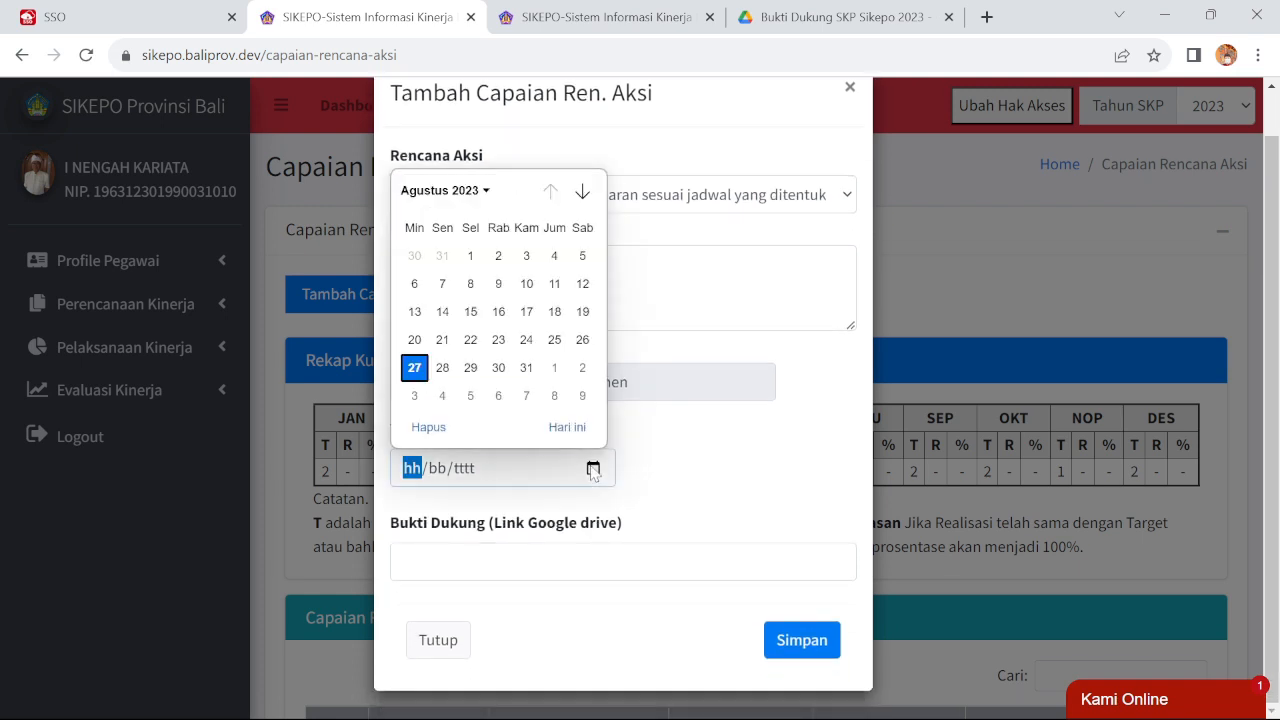
click(450, 193)
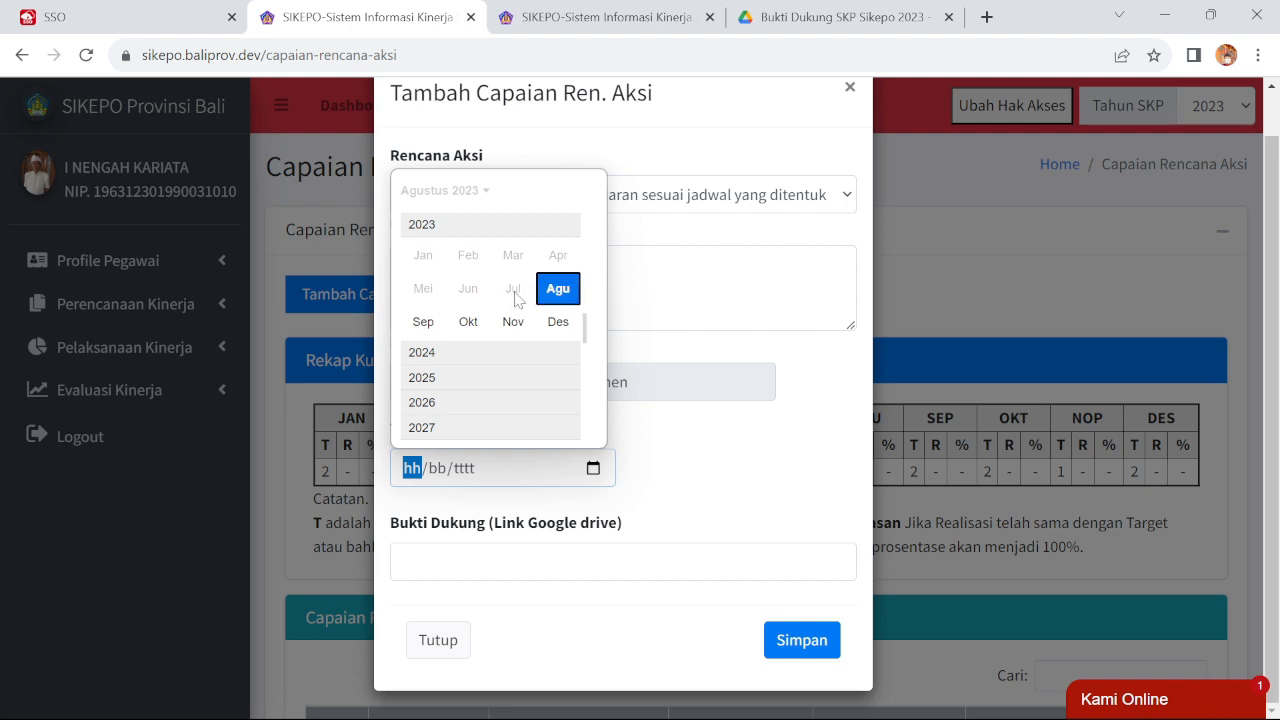
click(423, 321)
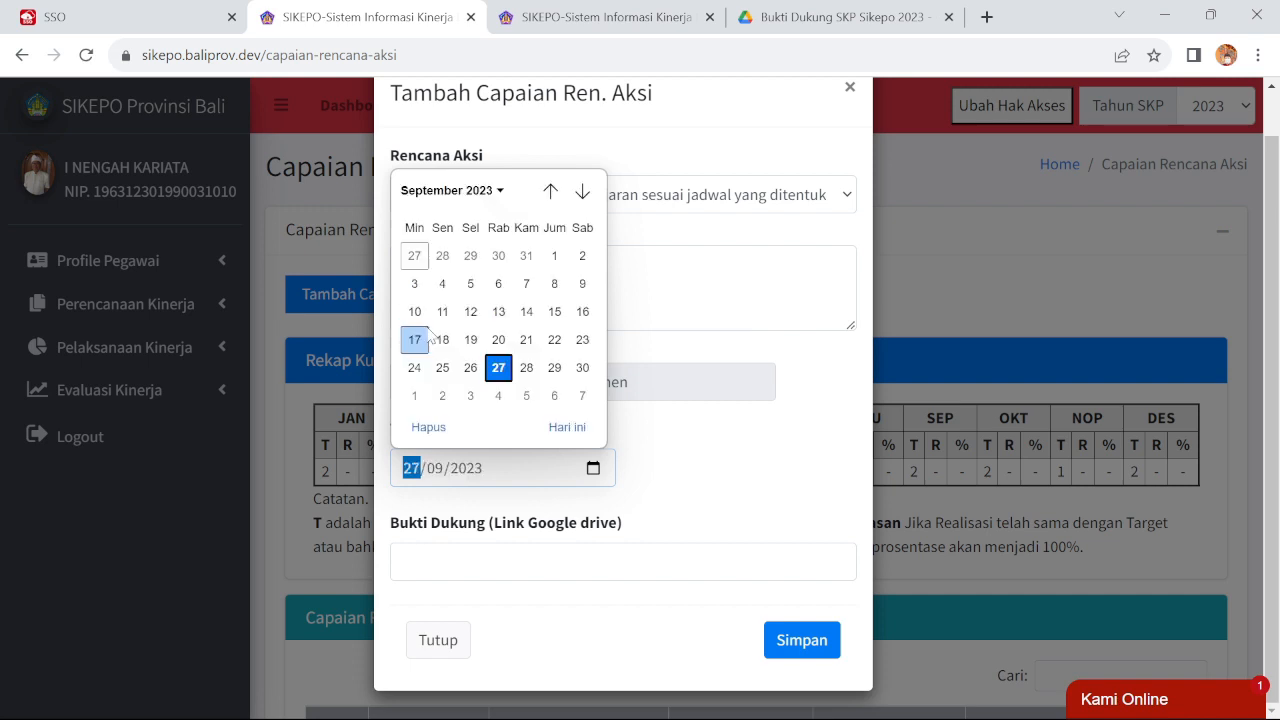
click(433, 191)
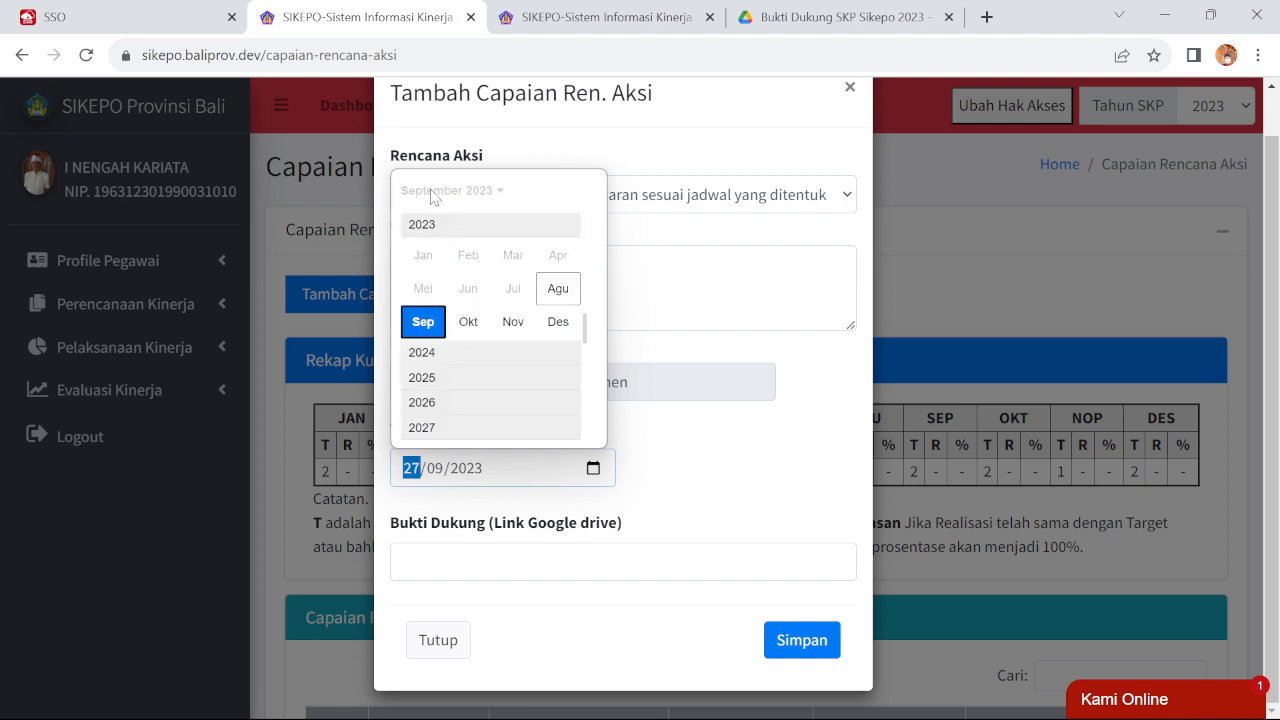
click(557, 289)
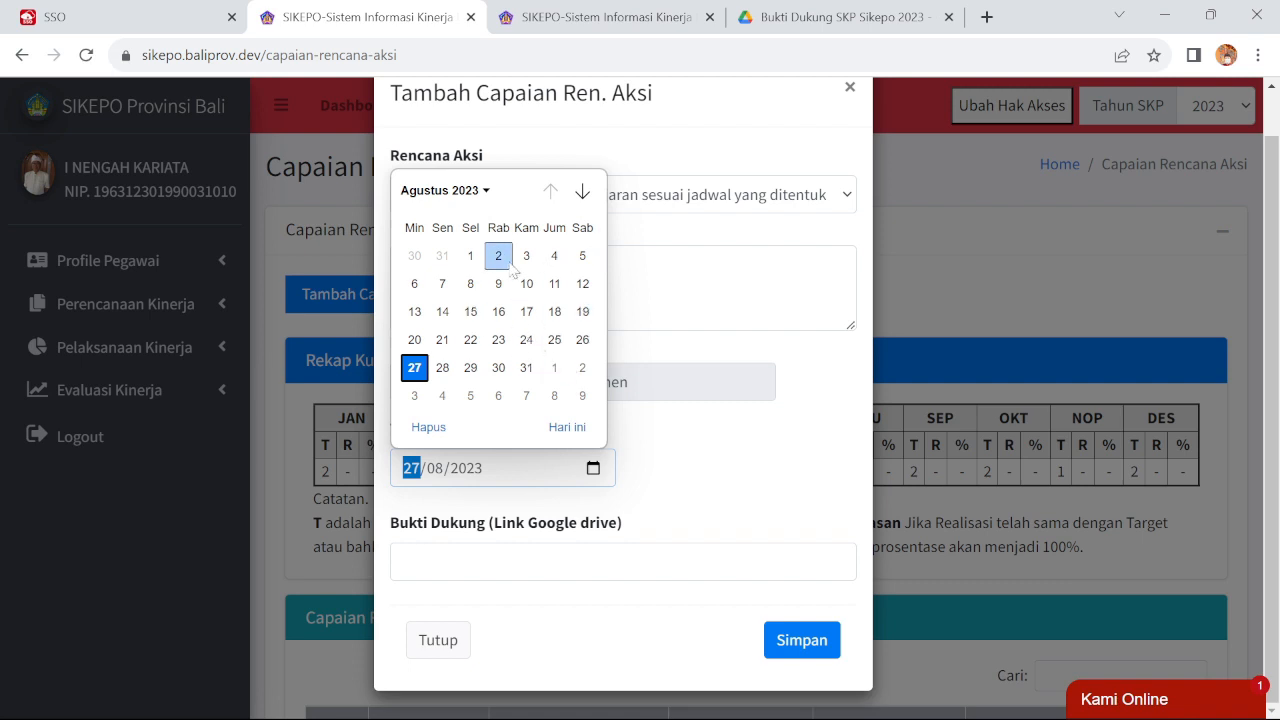
click(470, 255)
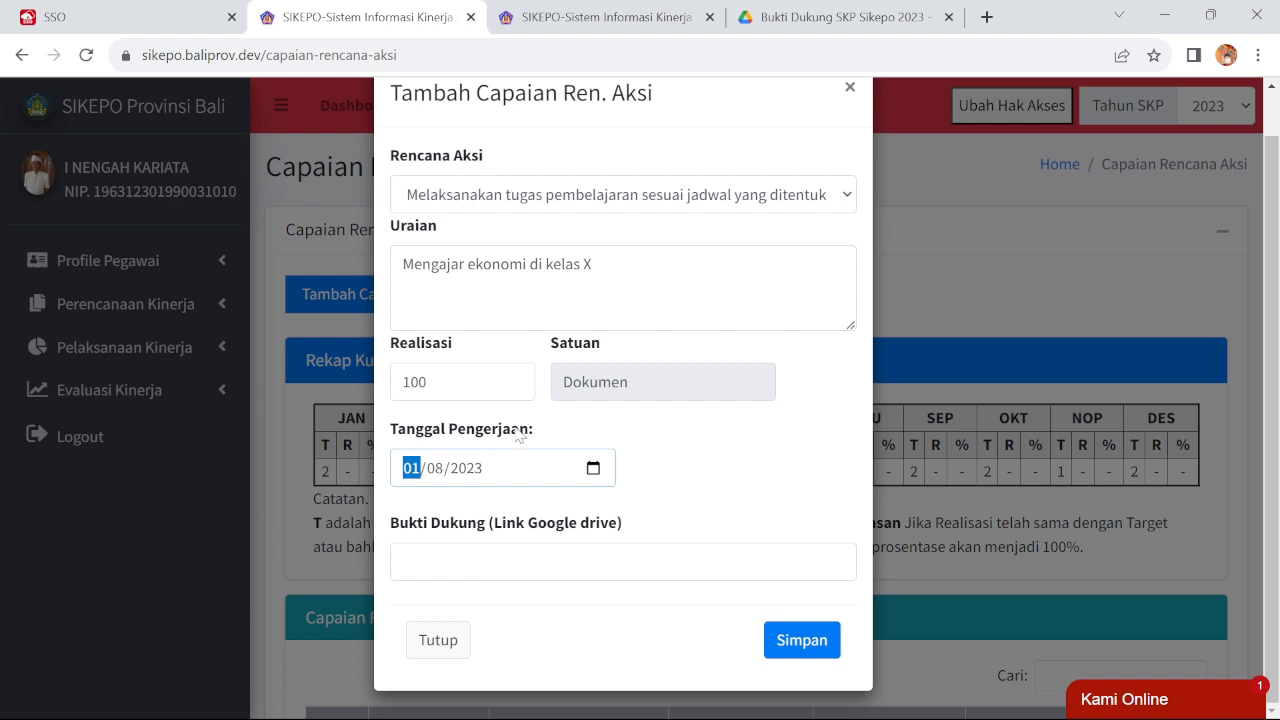
Try to save the achievement with the Bukti Dukung link left empty.
click(517, 553)
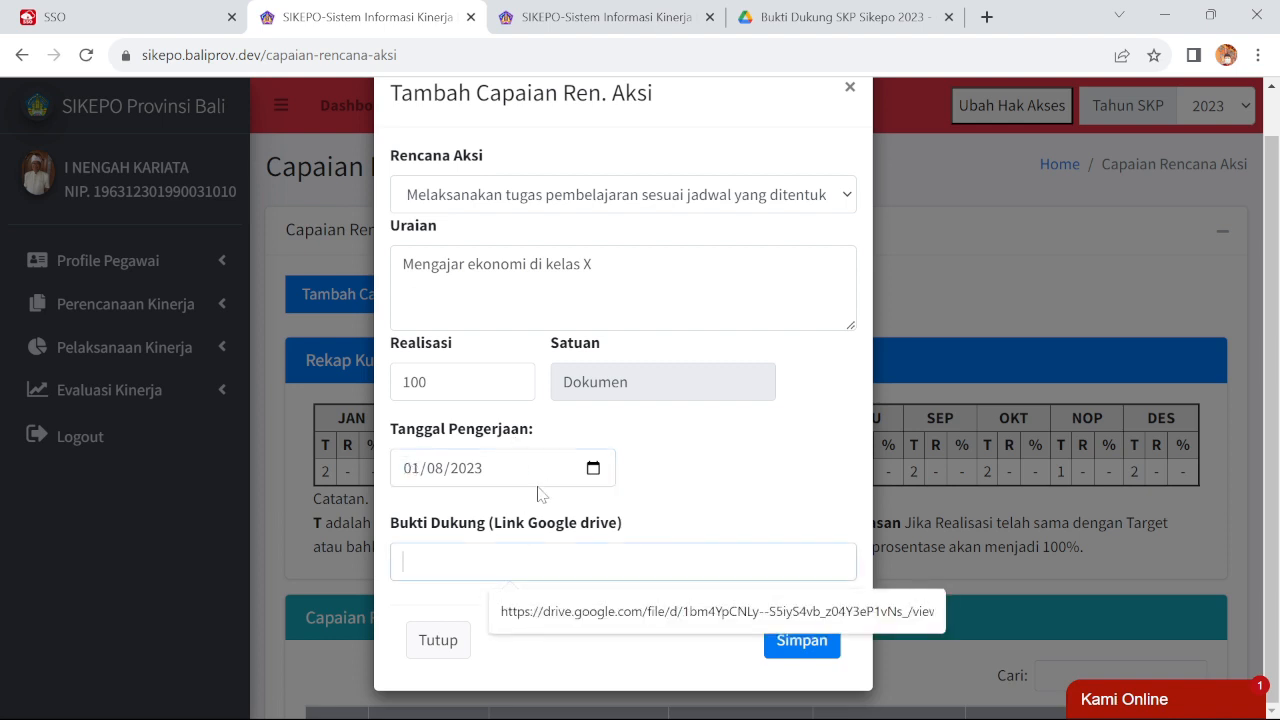
click(677, 514)
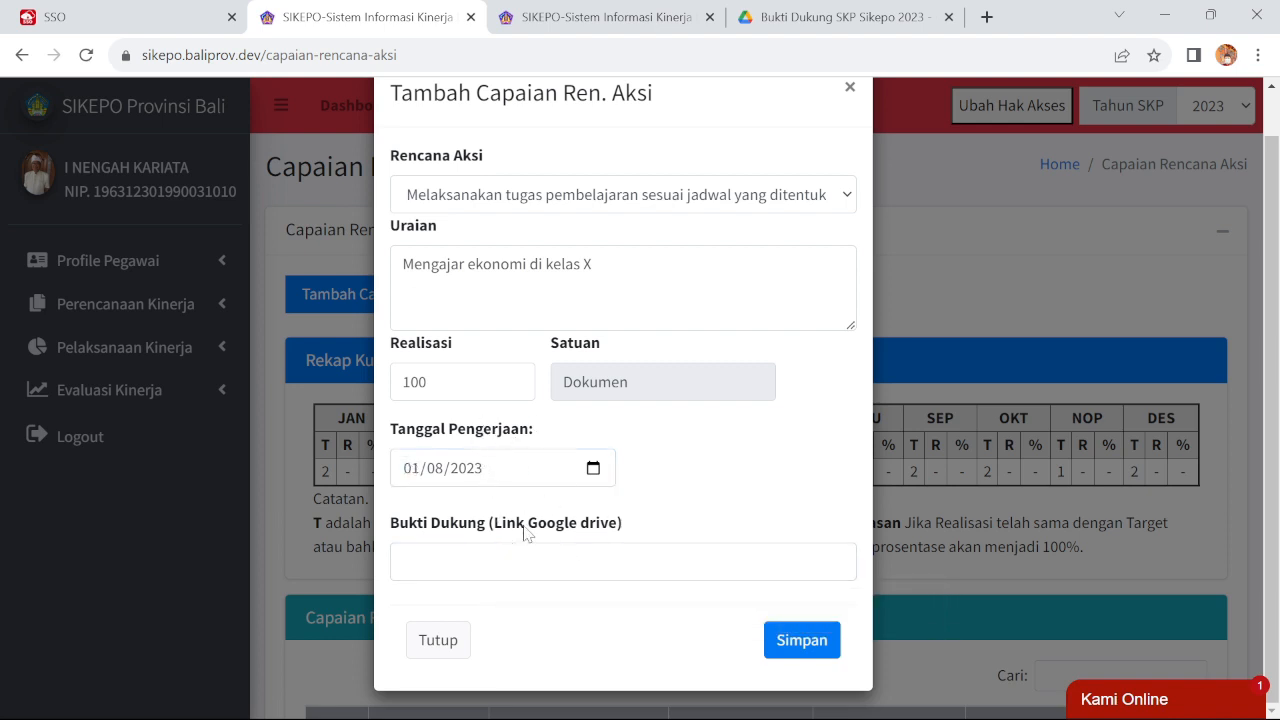
click(786, 645)
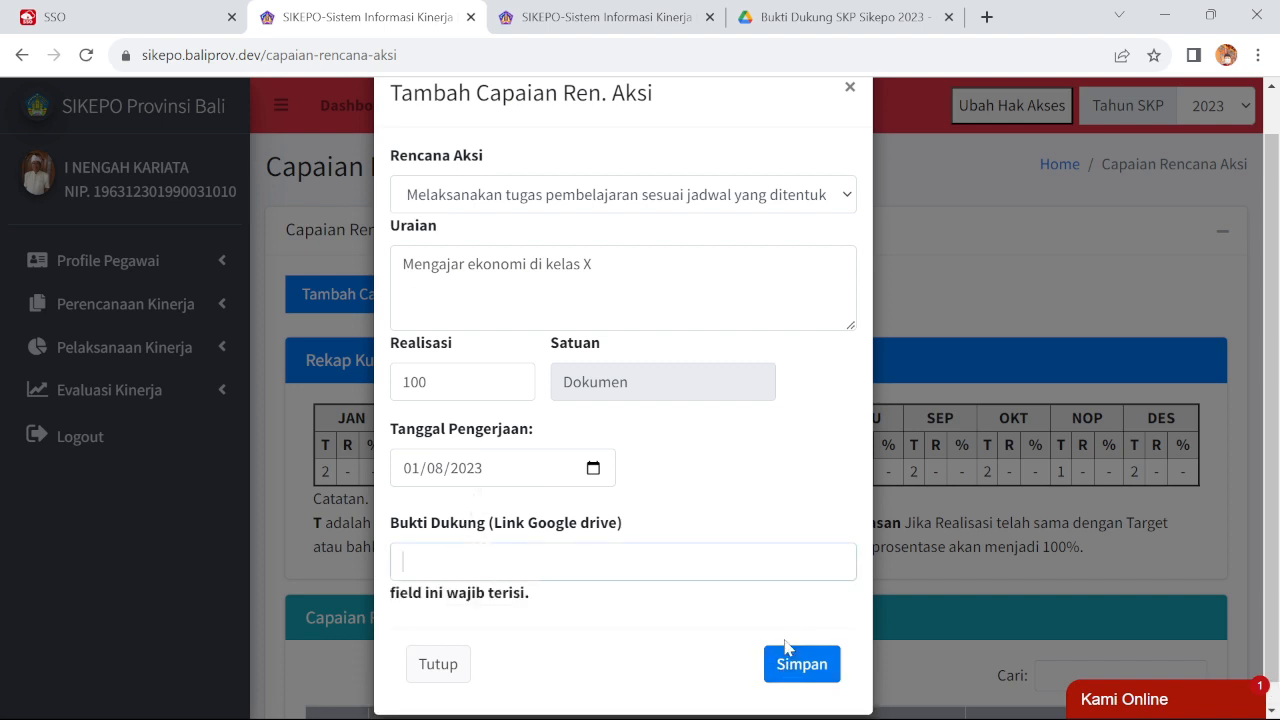
scroll(805, 670, down, 1)
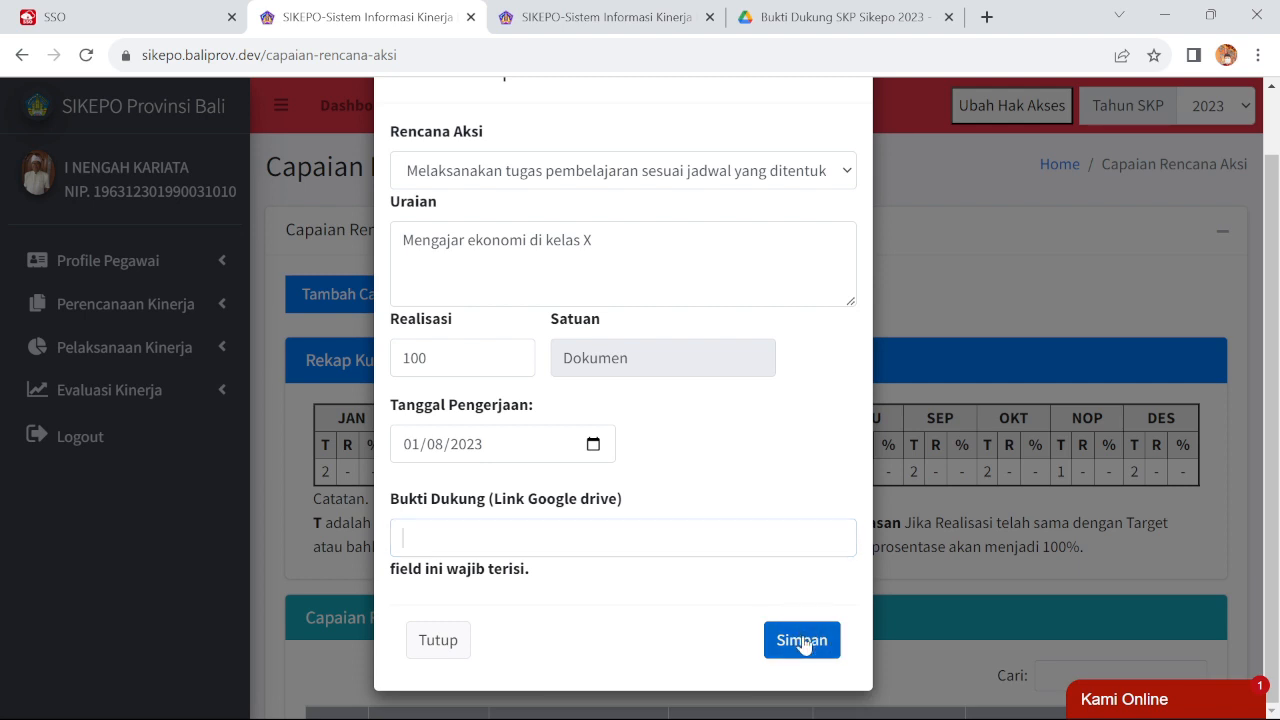
Fill Bukti Dukung with the suggested Google Drive file link and save the new achievement, confirming the save.
click(795, 539)
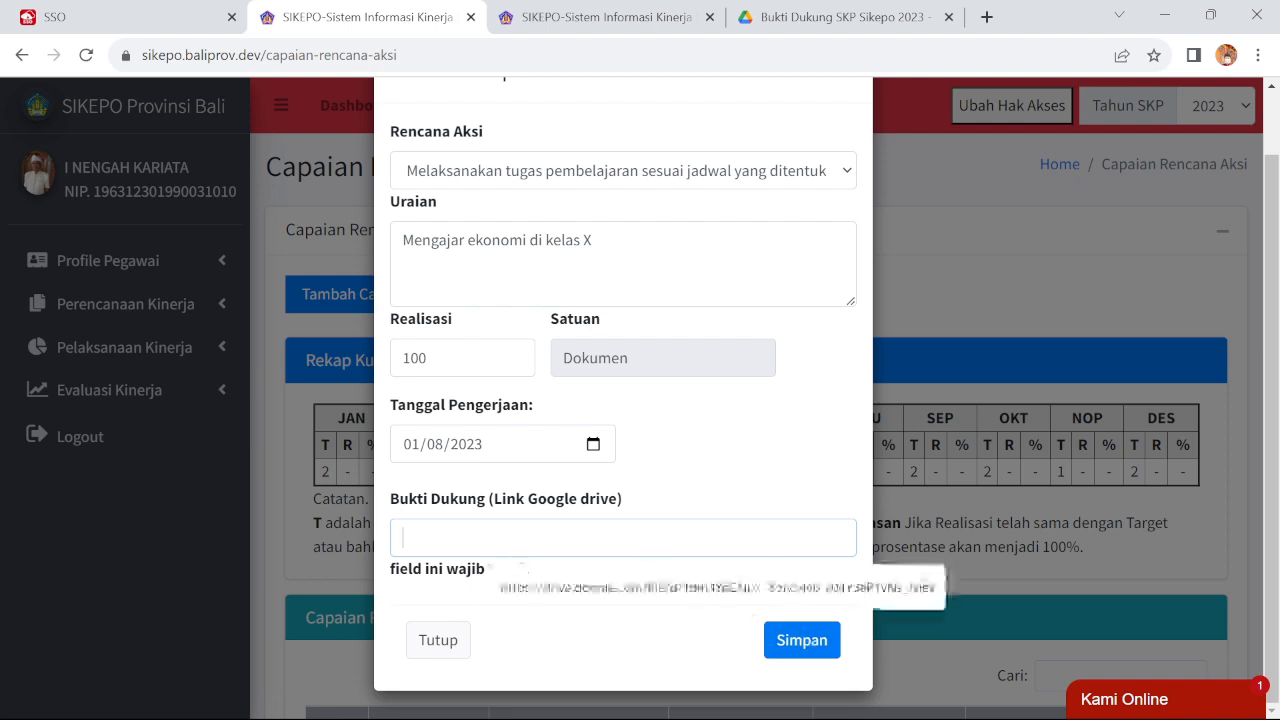
click(613, 590)
click(808, 642)
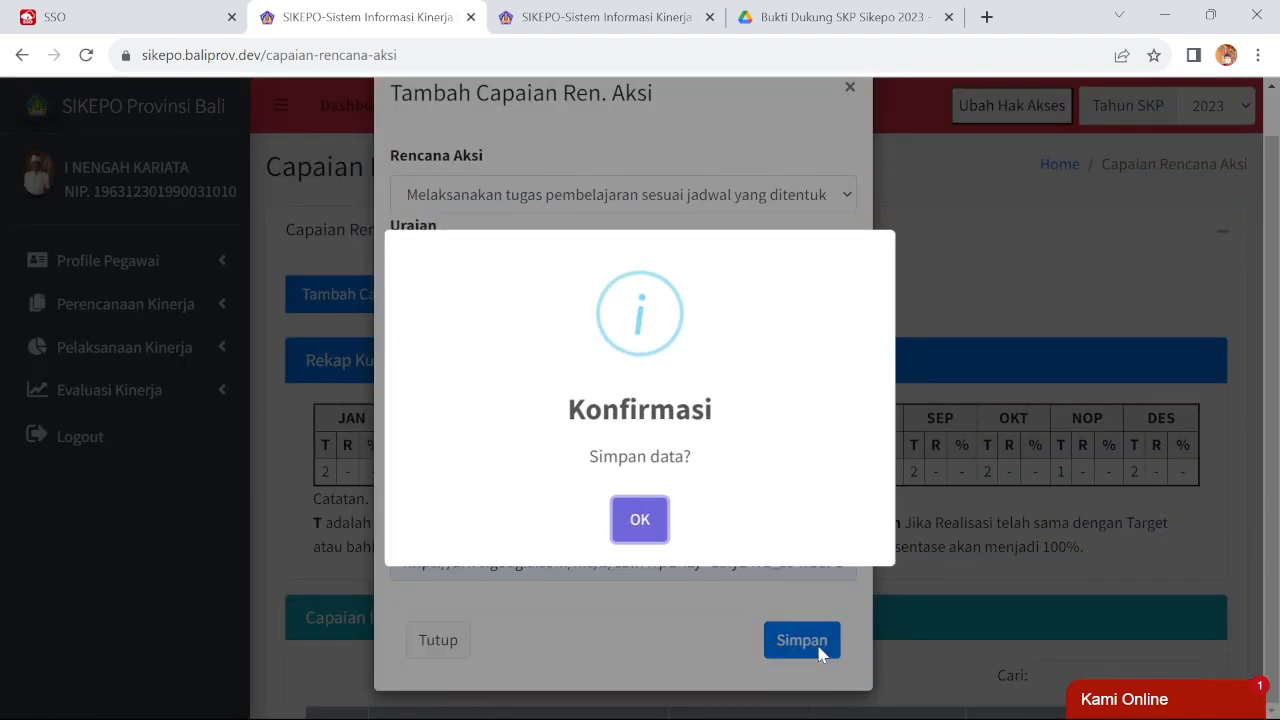
click(650, 522)
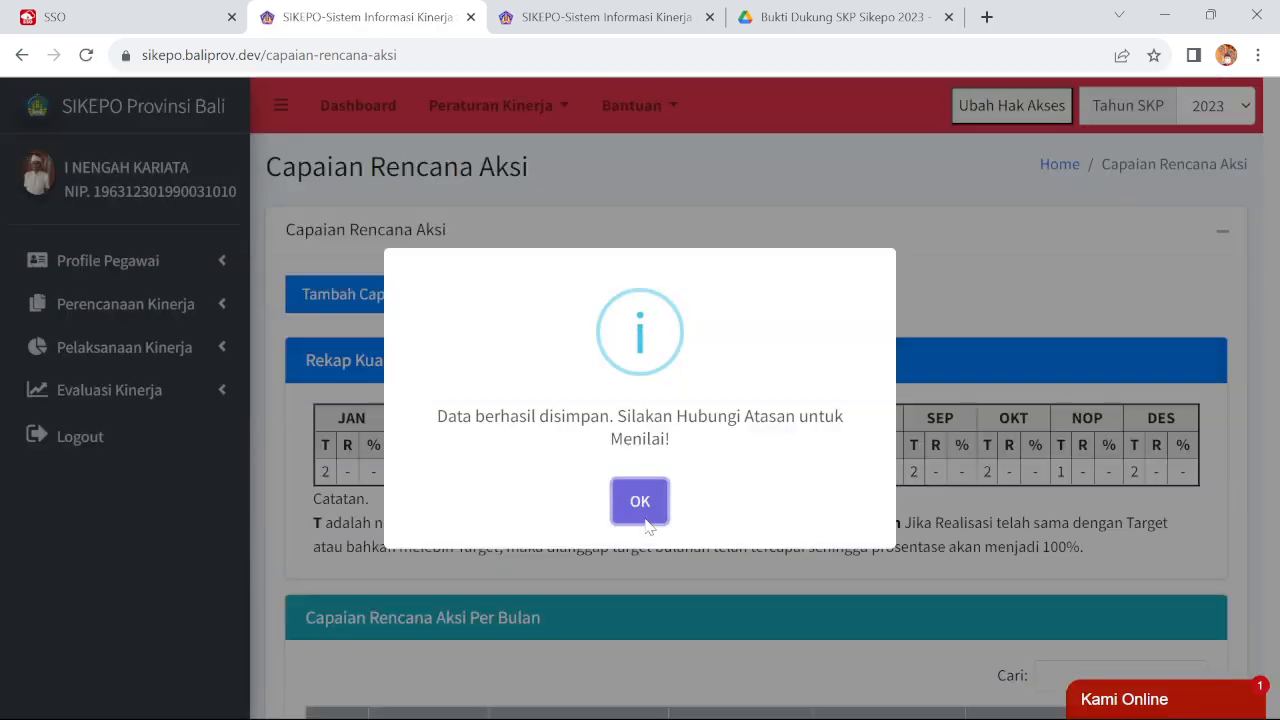
click(645, 520)
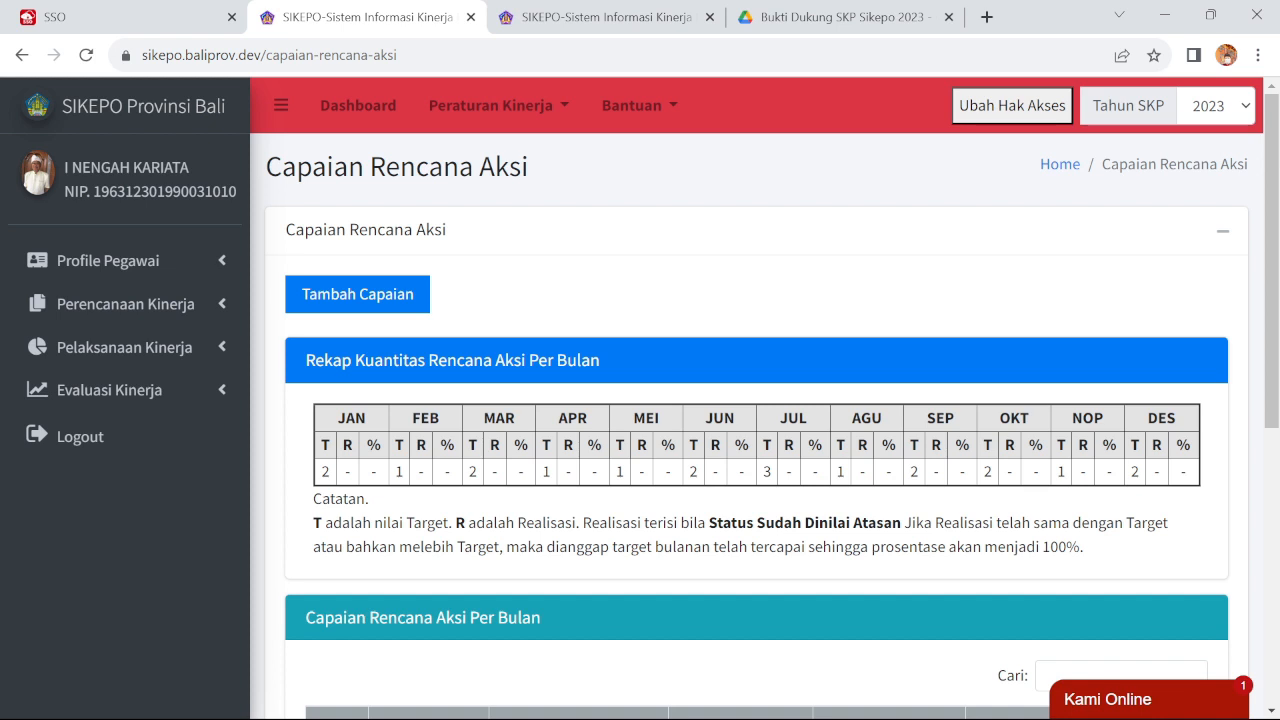